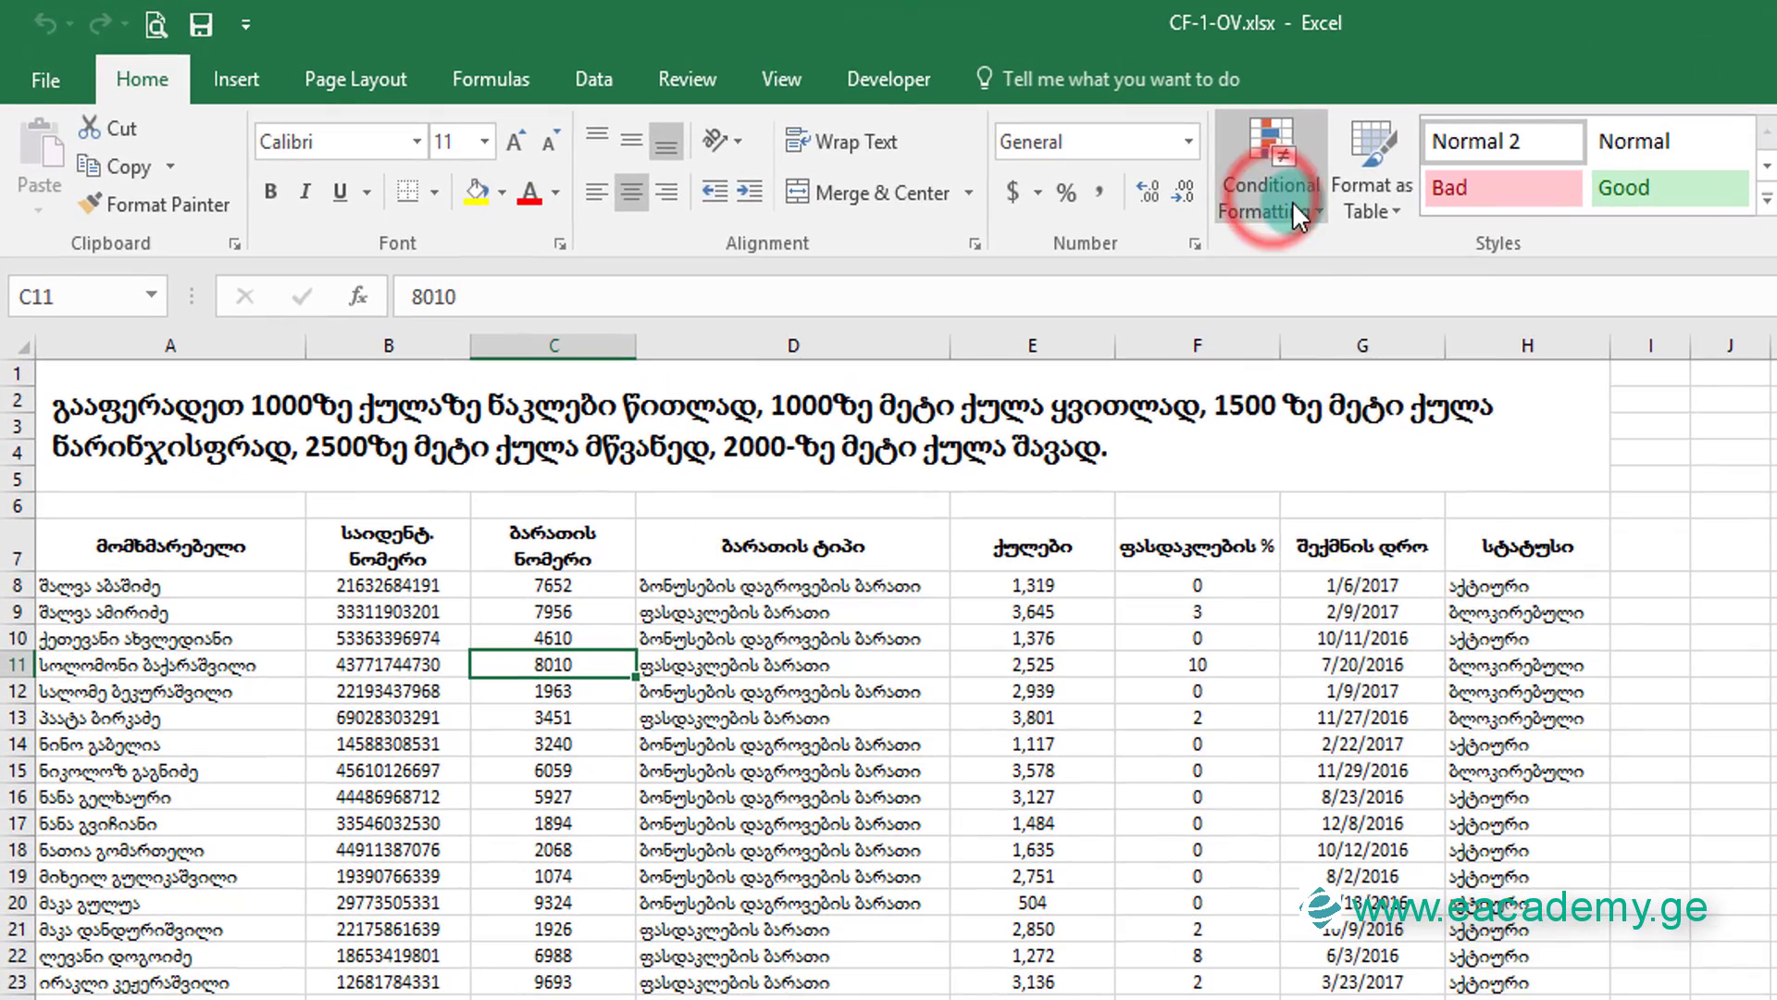
Bring up the Conditional Formatting menu on the sheet with the Points table.
{"action": "left_click", "coordinate": [915, 141]}
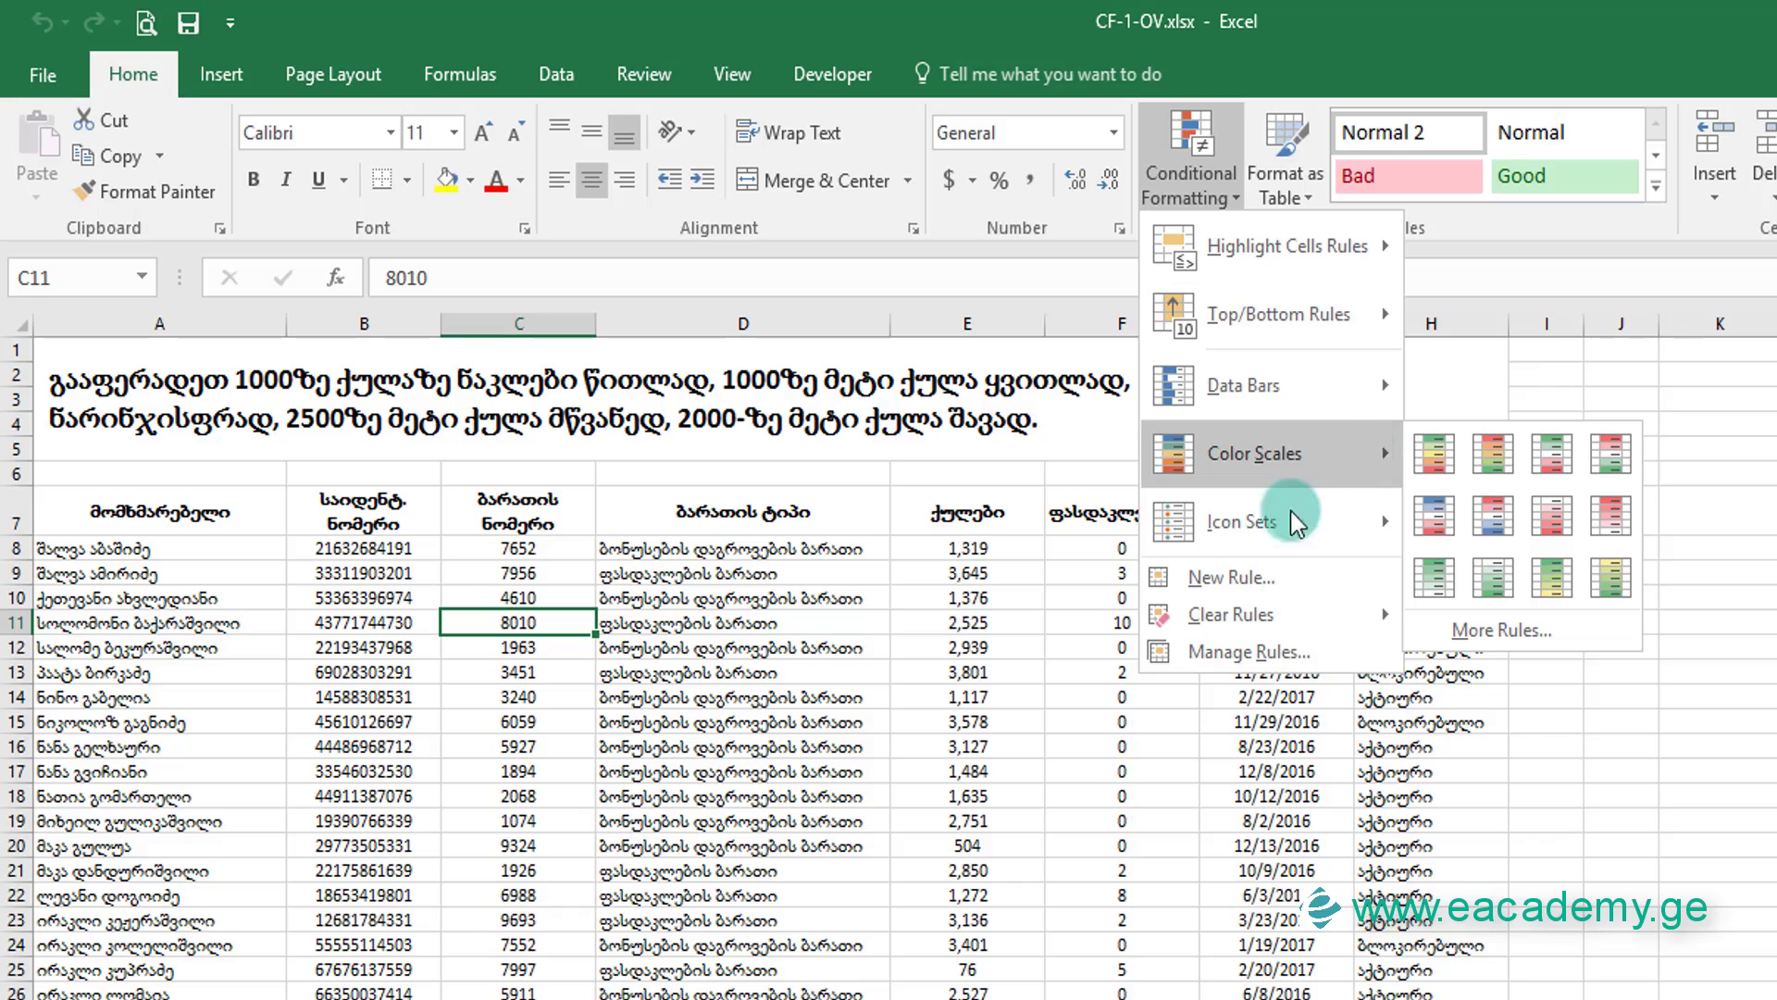
{"action": "mouse_move", "coordinate": [1246, 651]}
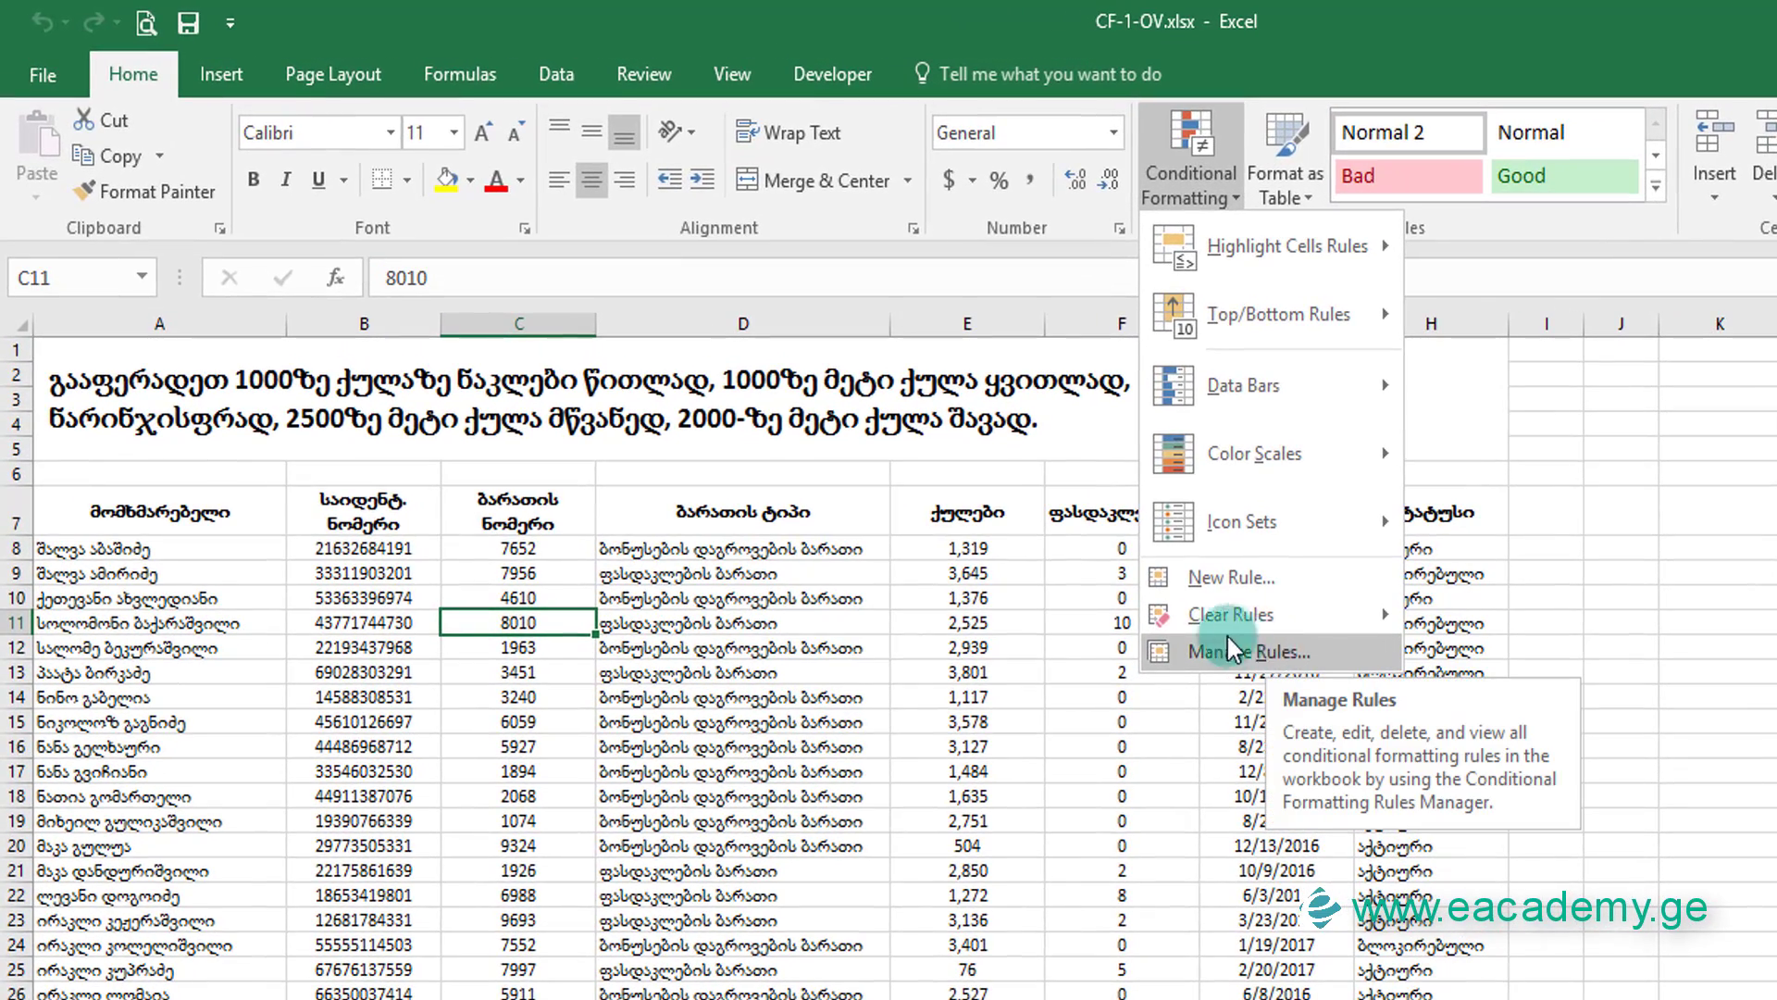
Select the Points values E8:E56 in column E.
{"action": "left_click", "coordinate": [581, 652]}
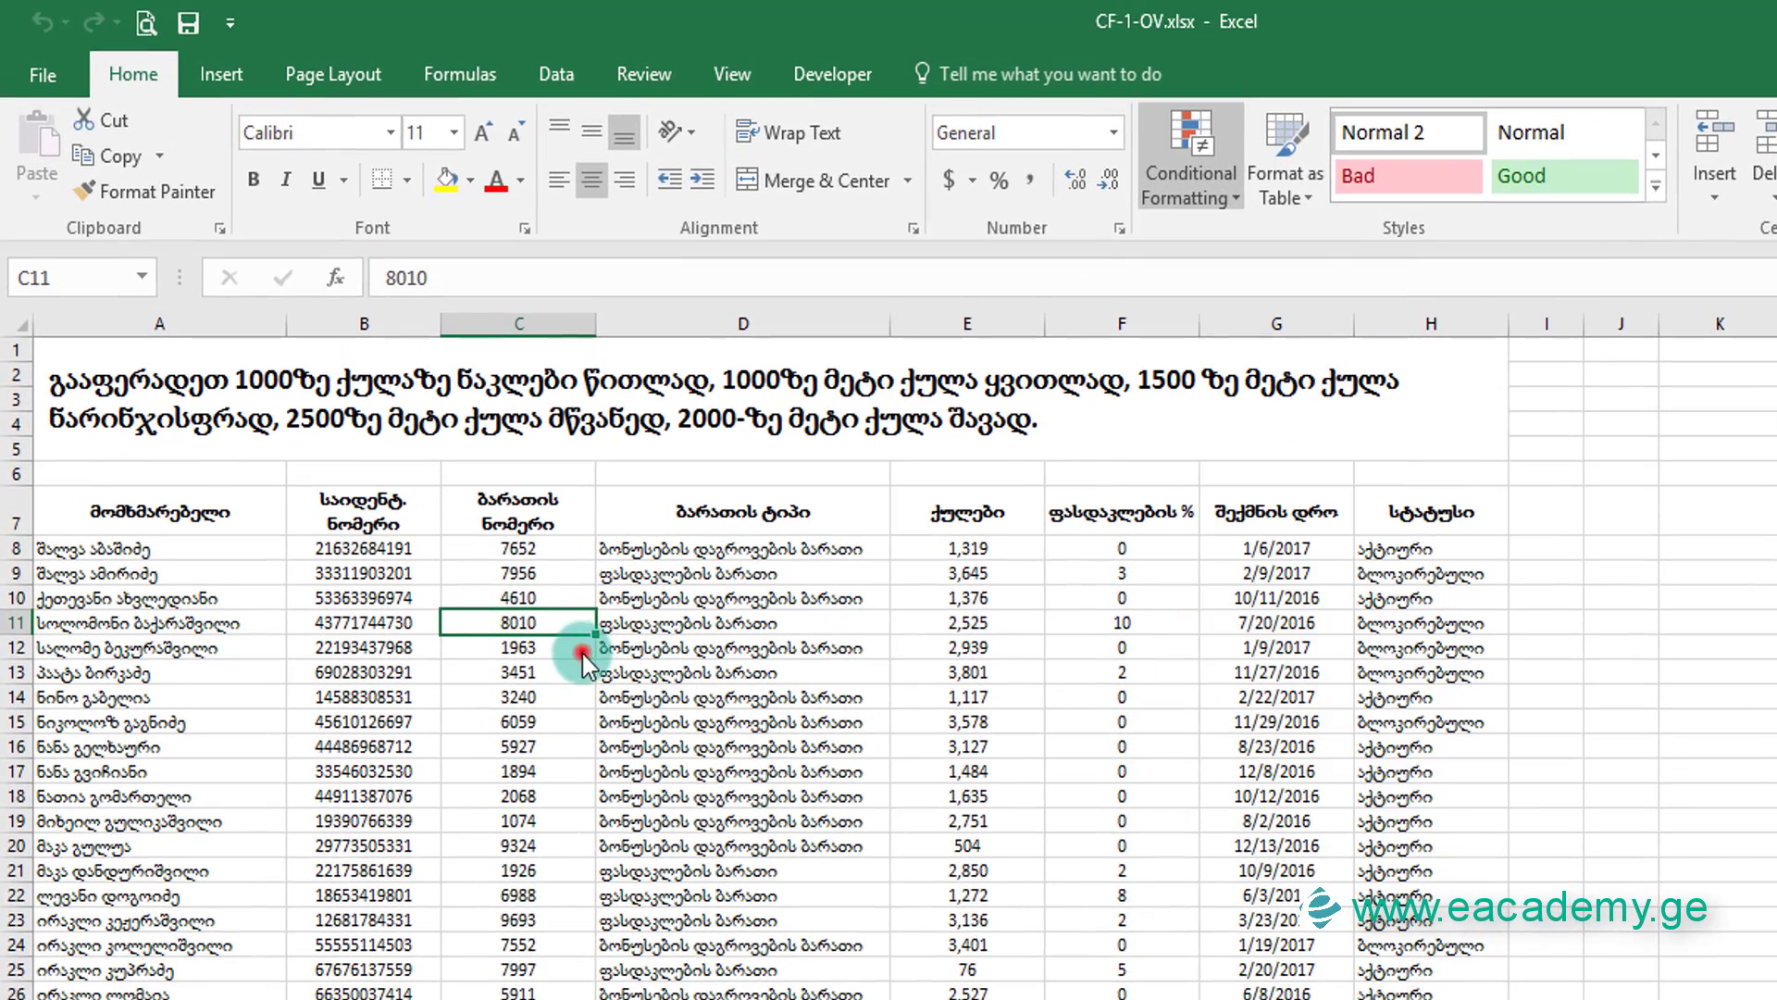
{"action": "left_click", "coordinate": [944, 547]}
{"action": "key", "text": "ctrl+shift+Down"}
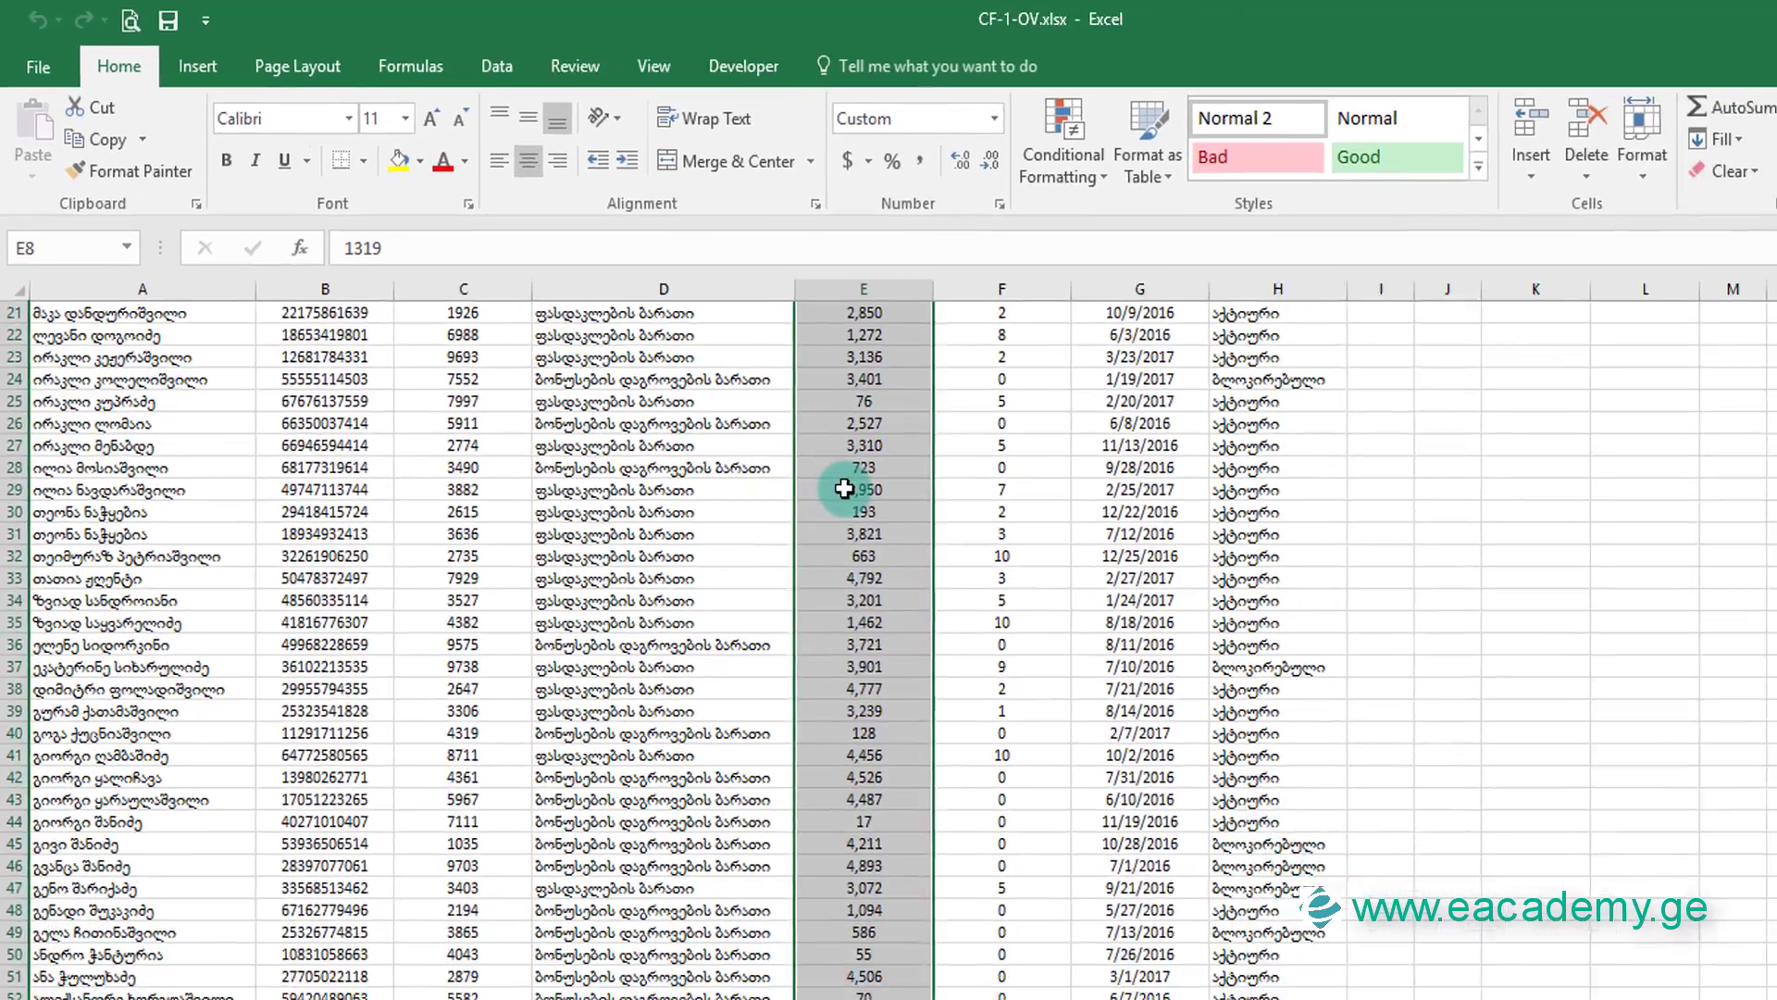
{"action": "scroll", "coordinate": [734, 389], "scroll_direction": "up", "scroll_amount": 5}
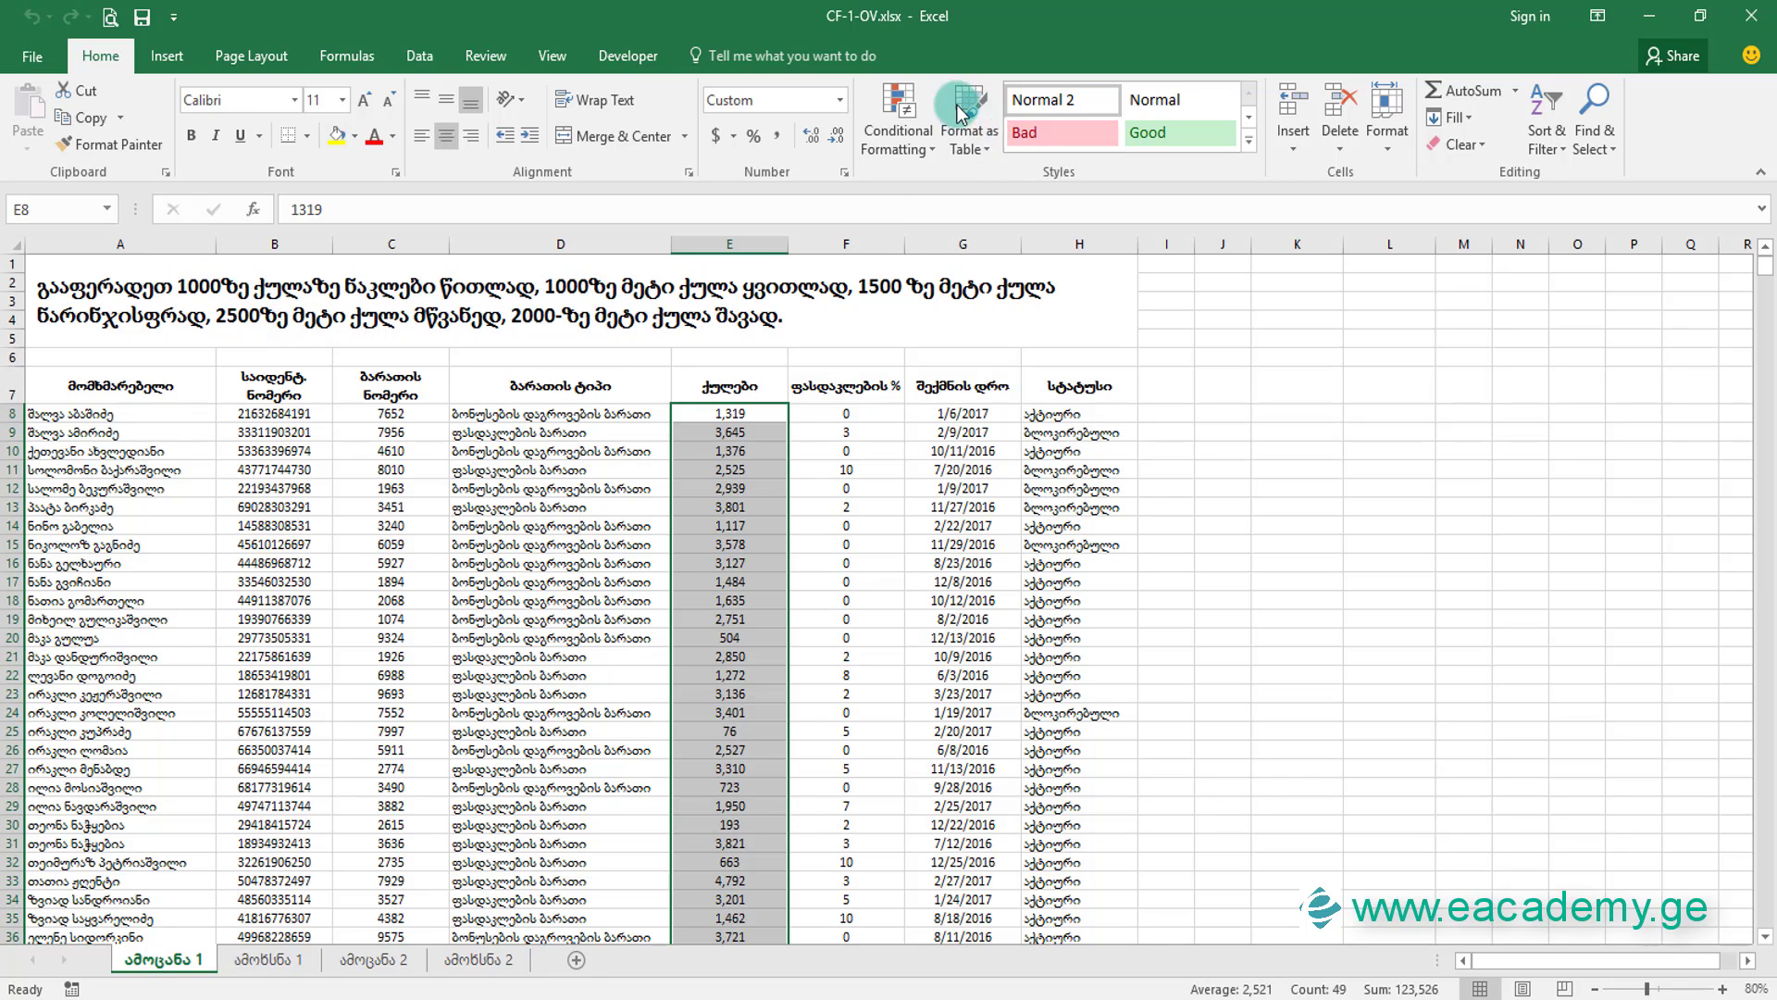
Highlight values less than 1000 with Light Red Fill and dark red text.
{"action": "left_click", "coordinate": [898, 125]}
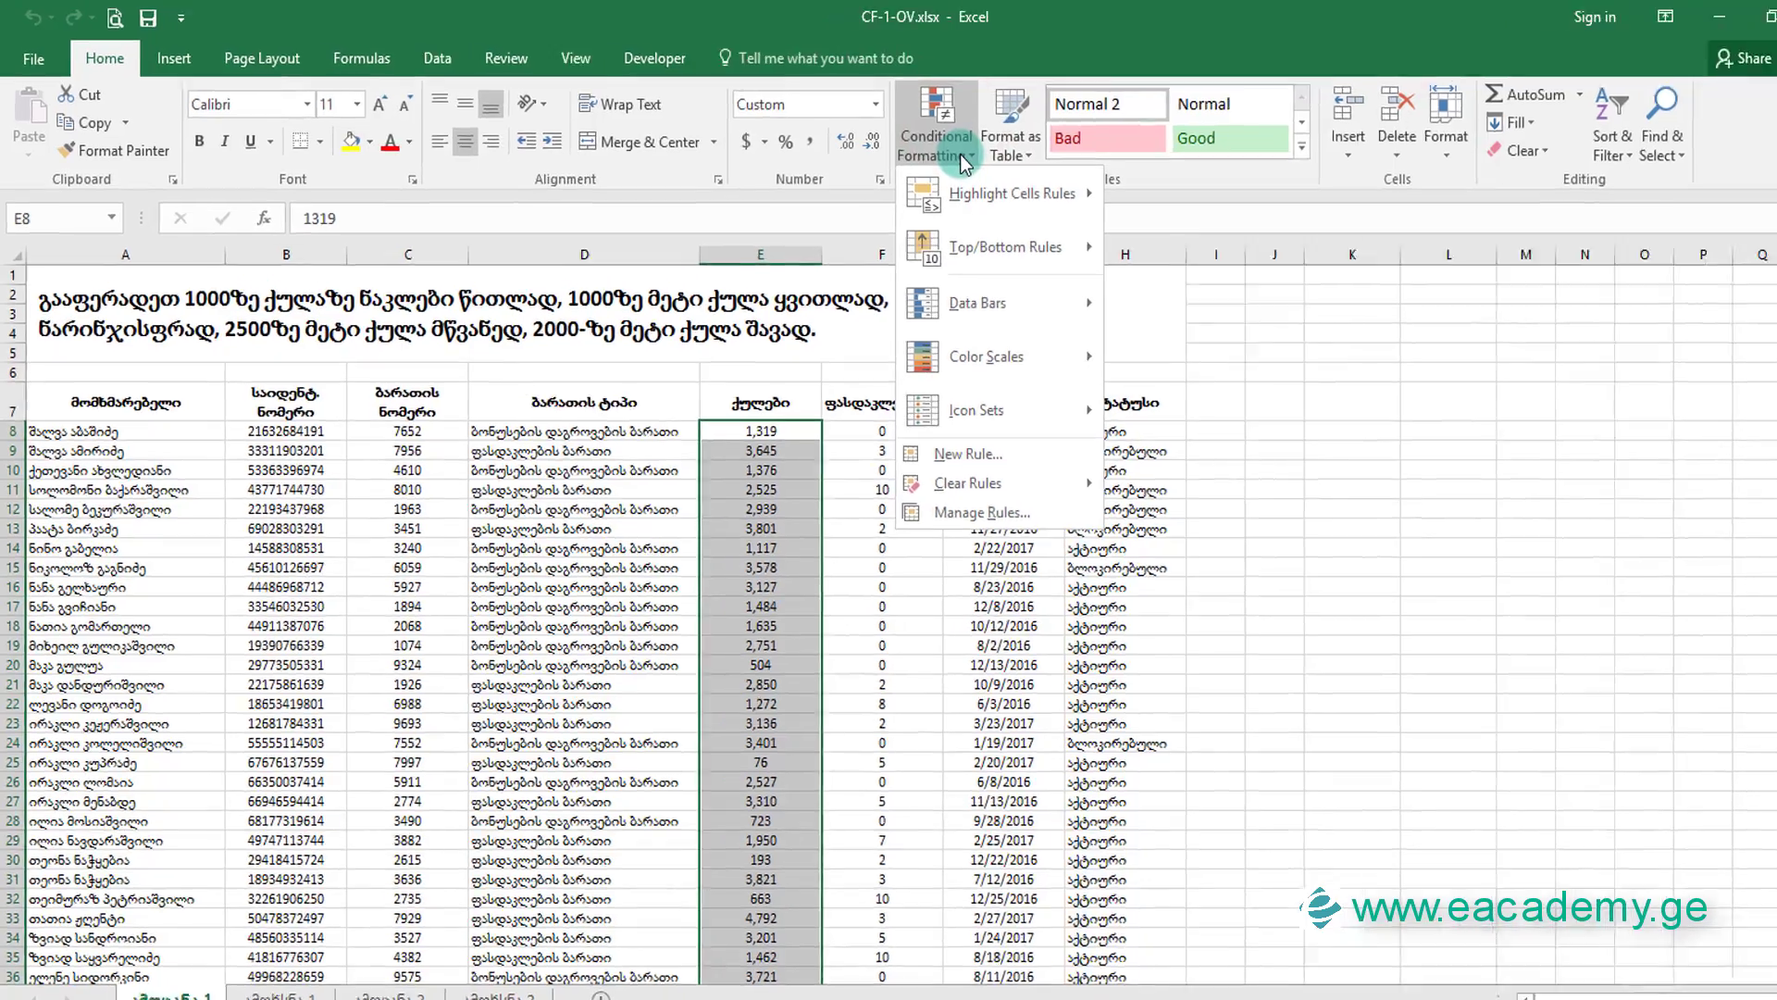
{"action": "mouse_move", "coordinate": [1259, 241]}
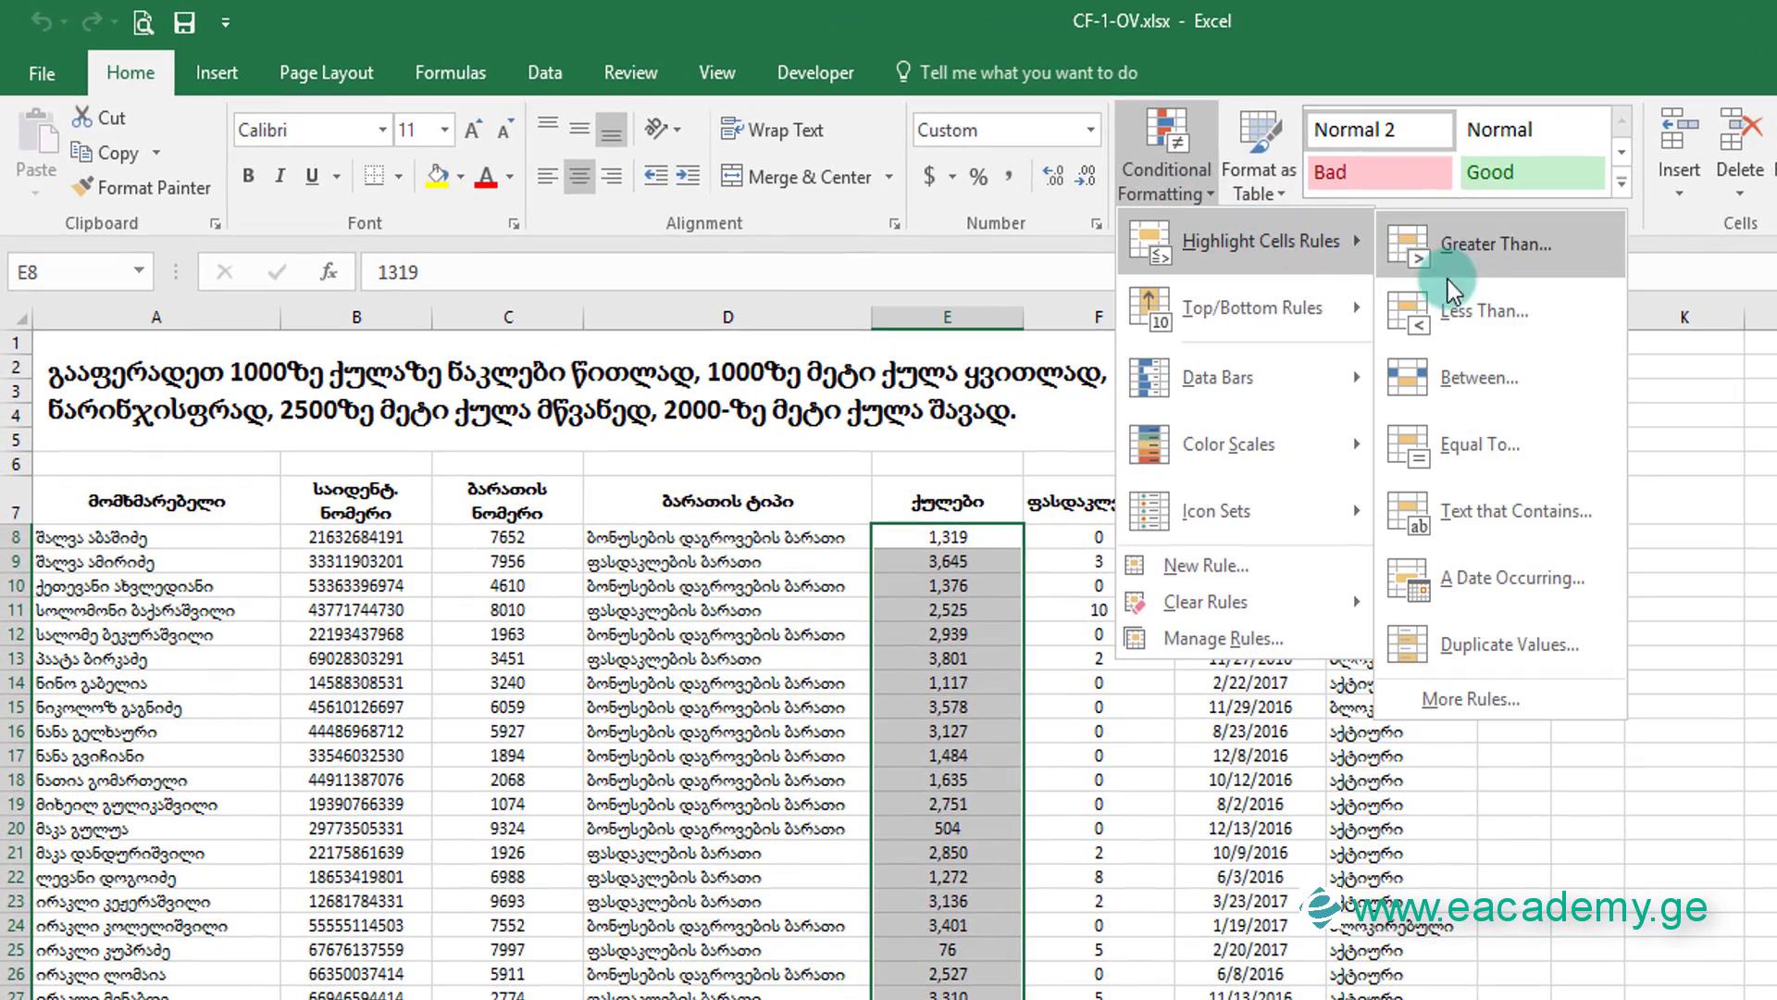
{"action": "left_click", "coordinate": [1474, 304]}
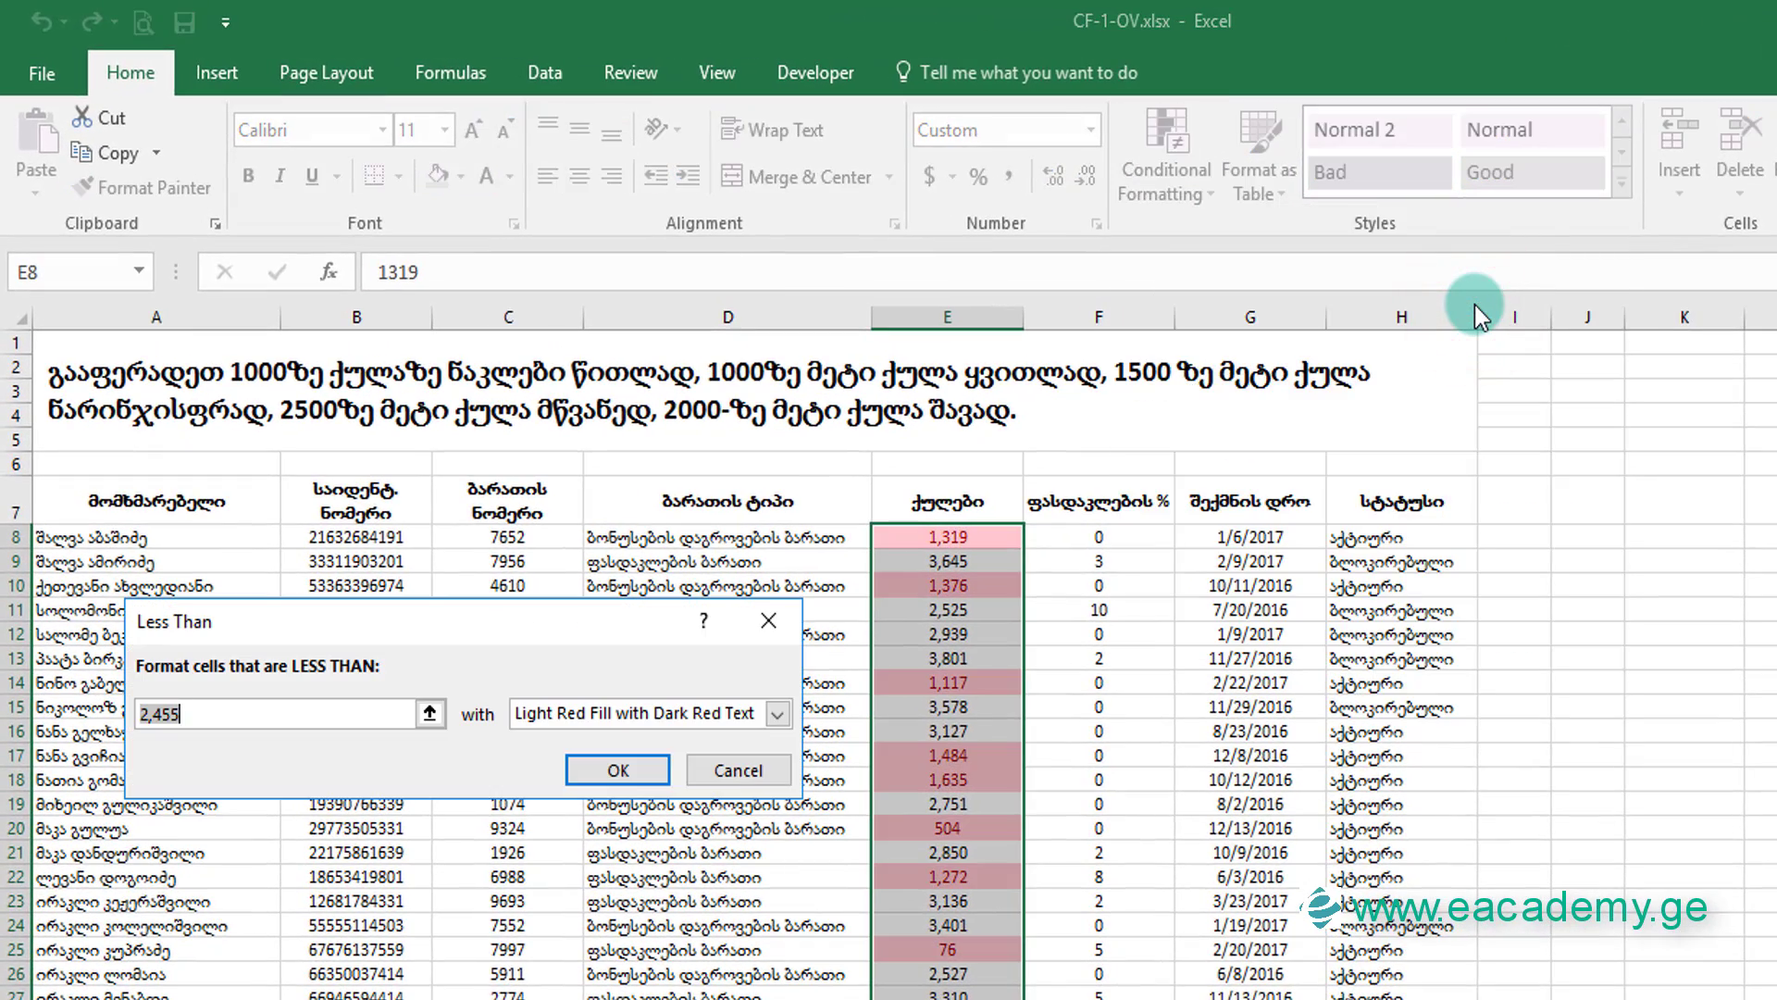
{"action": "type", "text": "1000"}
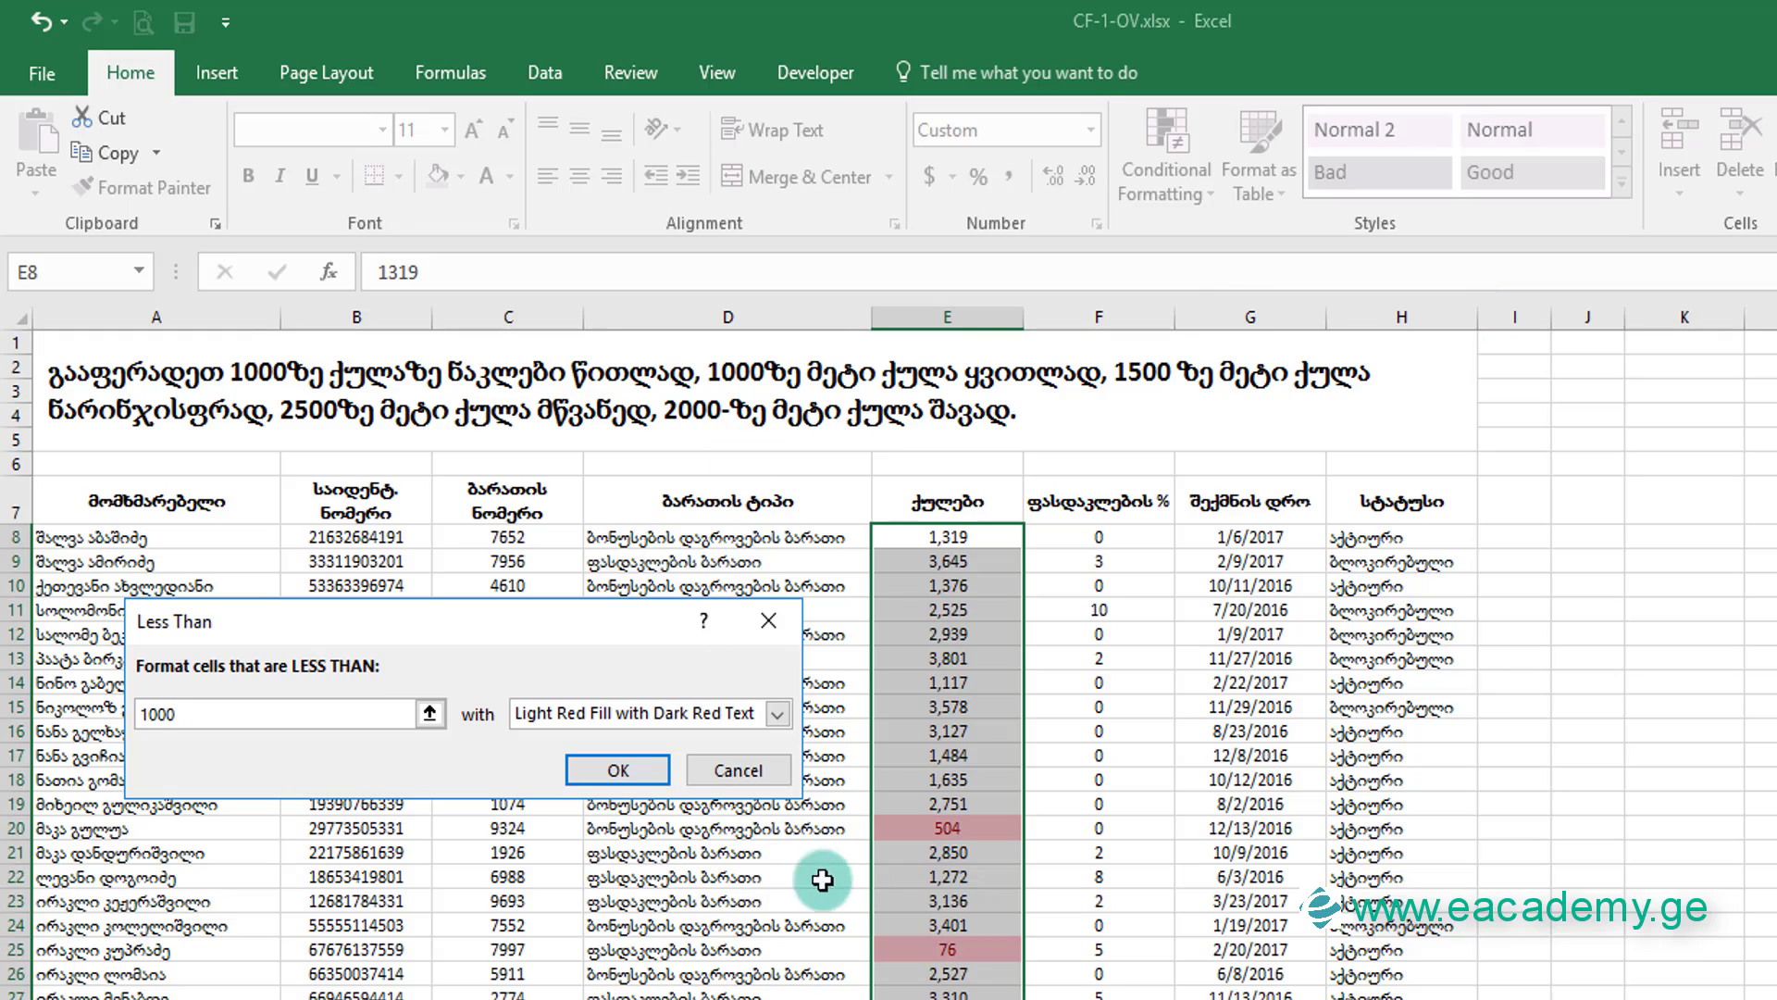
{"action": "left_click", "coordinate": [618, 770]}
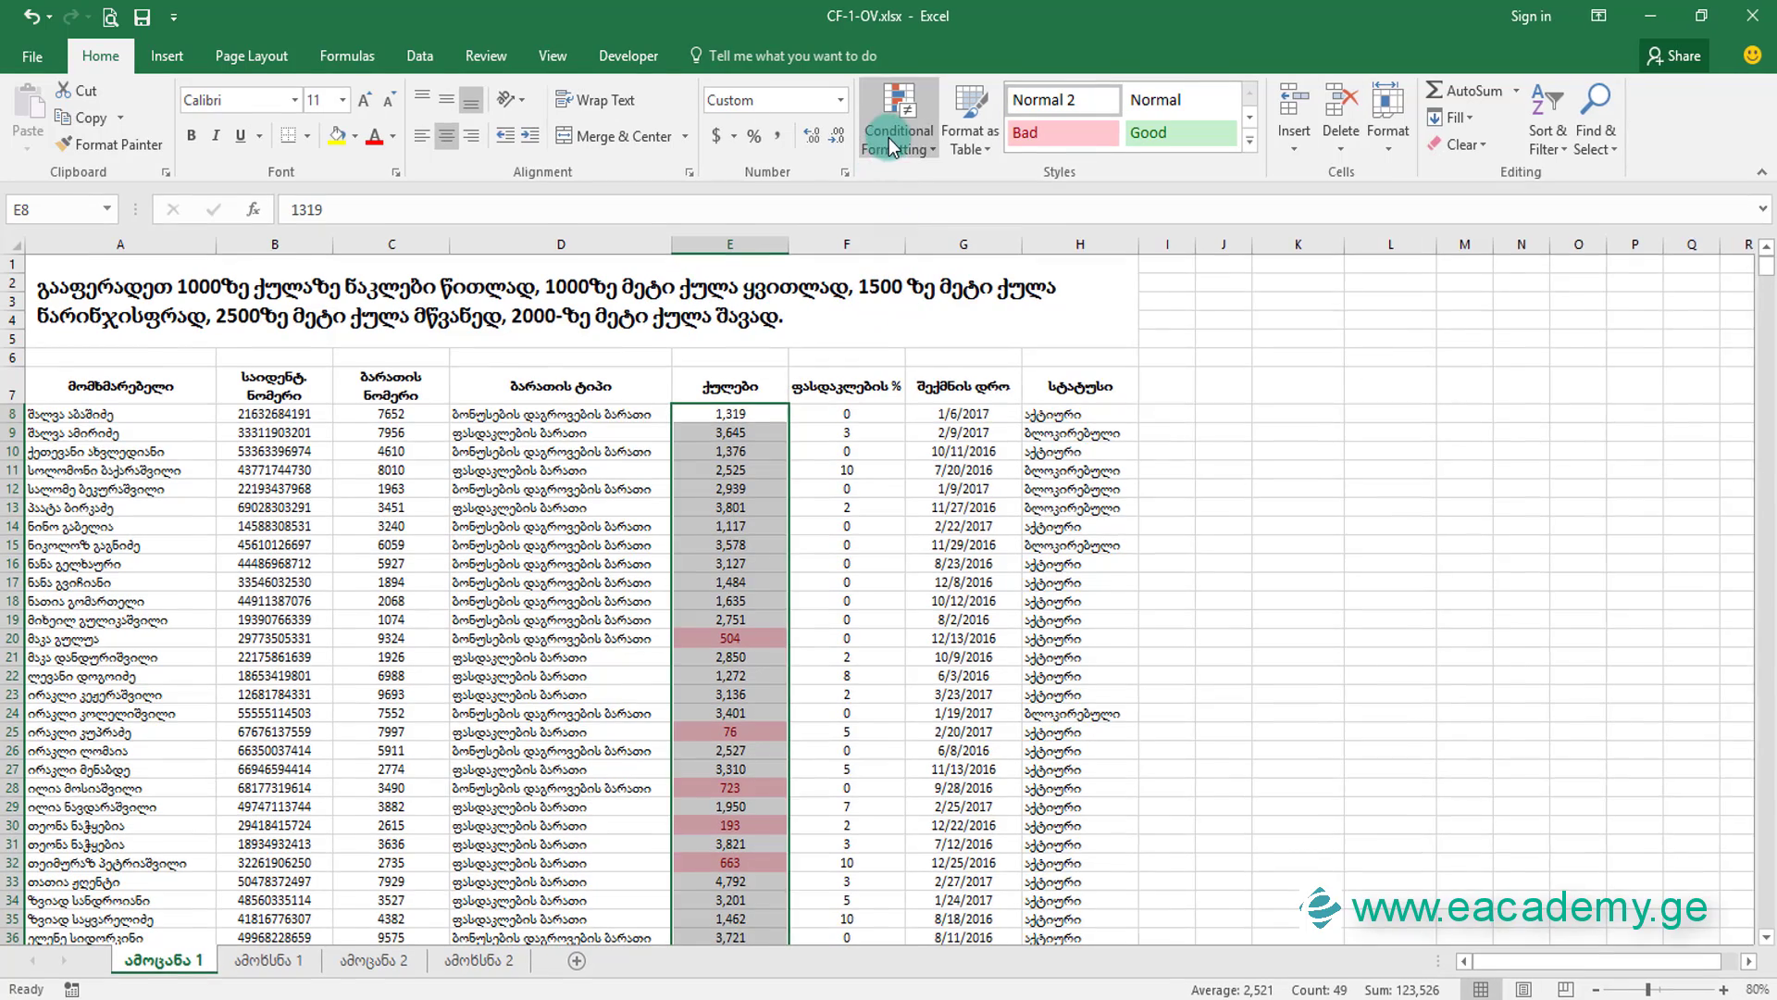
Add a Greater Than 1000 rule using Yellow Fill with Dark Yellow Text.
{"action": "left_click", "coordinate": [888, 143]}
{"action": "mouse_move", "coordinate": [1256, 243]}
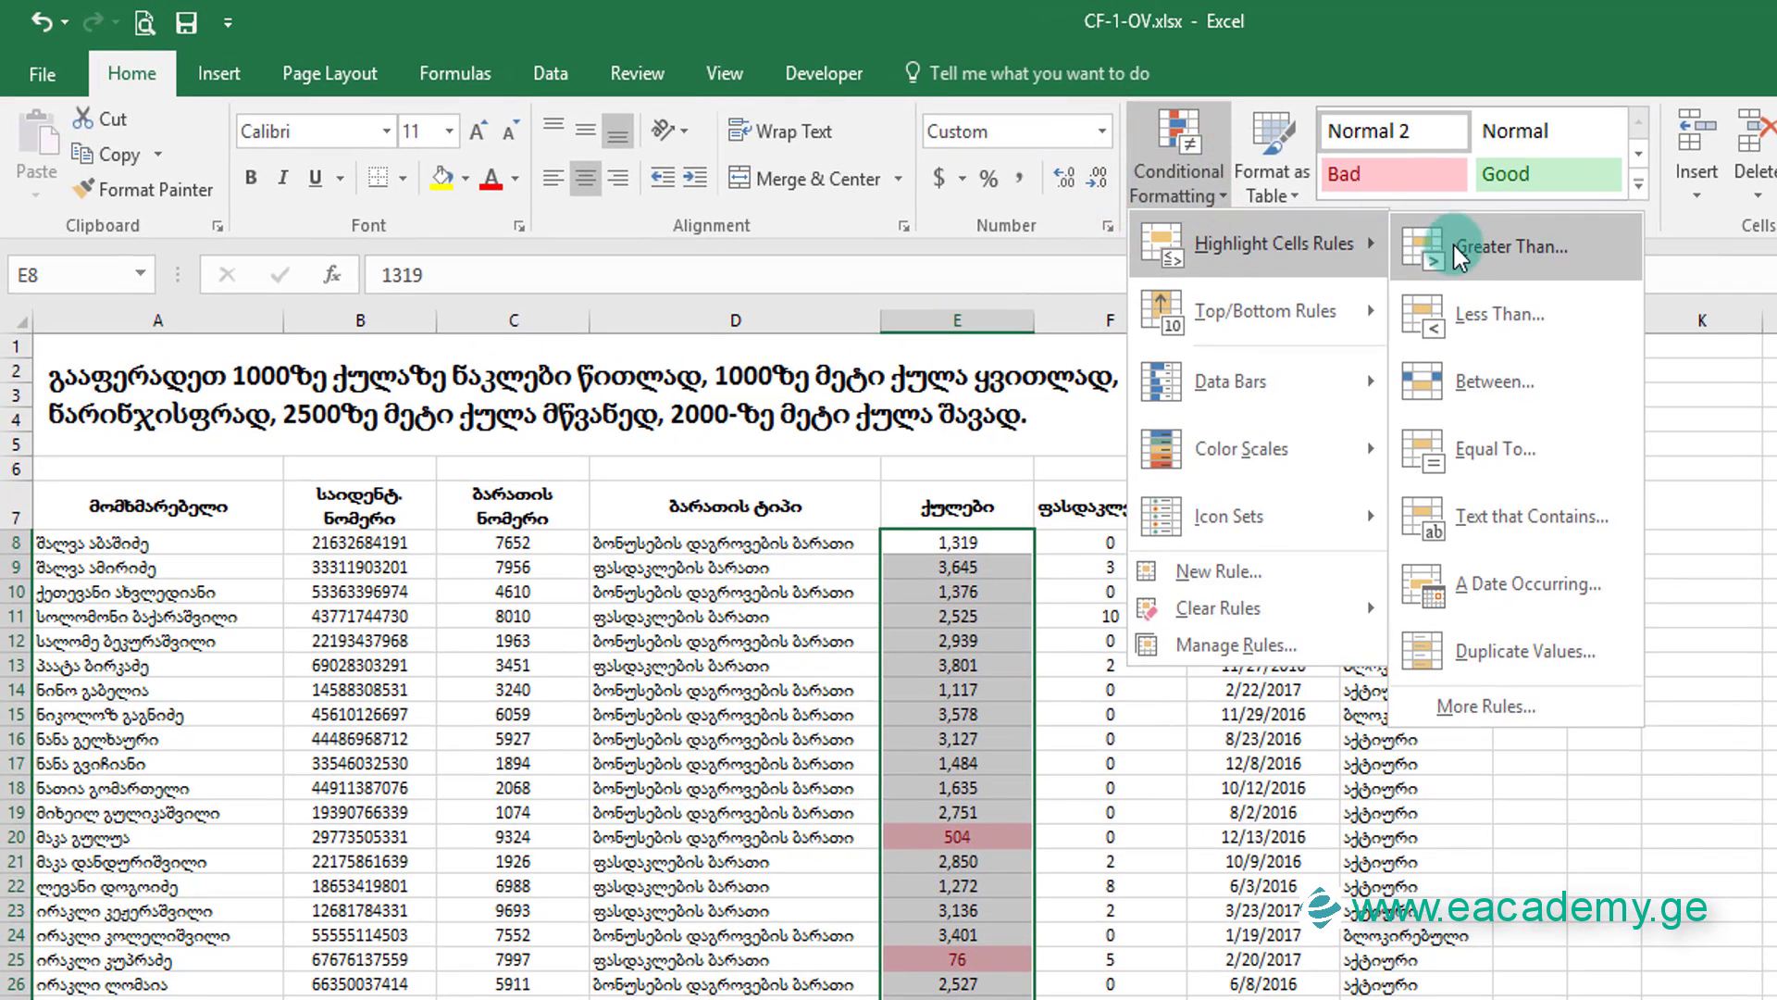
{"action": "left_click", "coordinate": [1466, 262]}
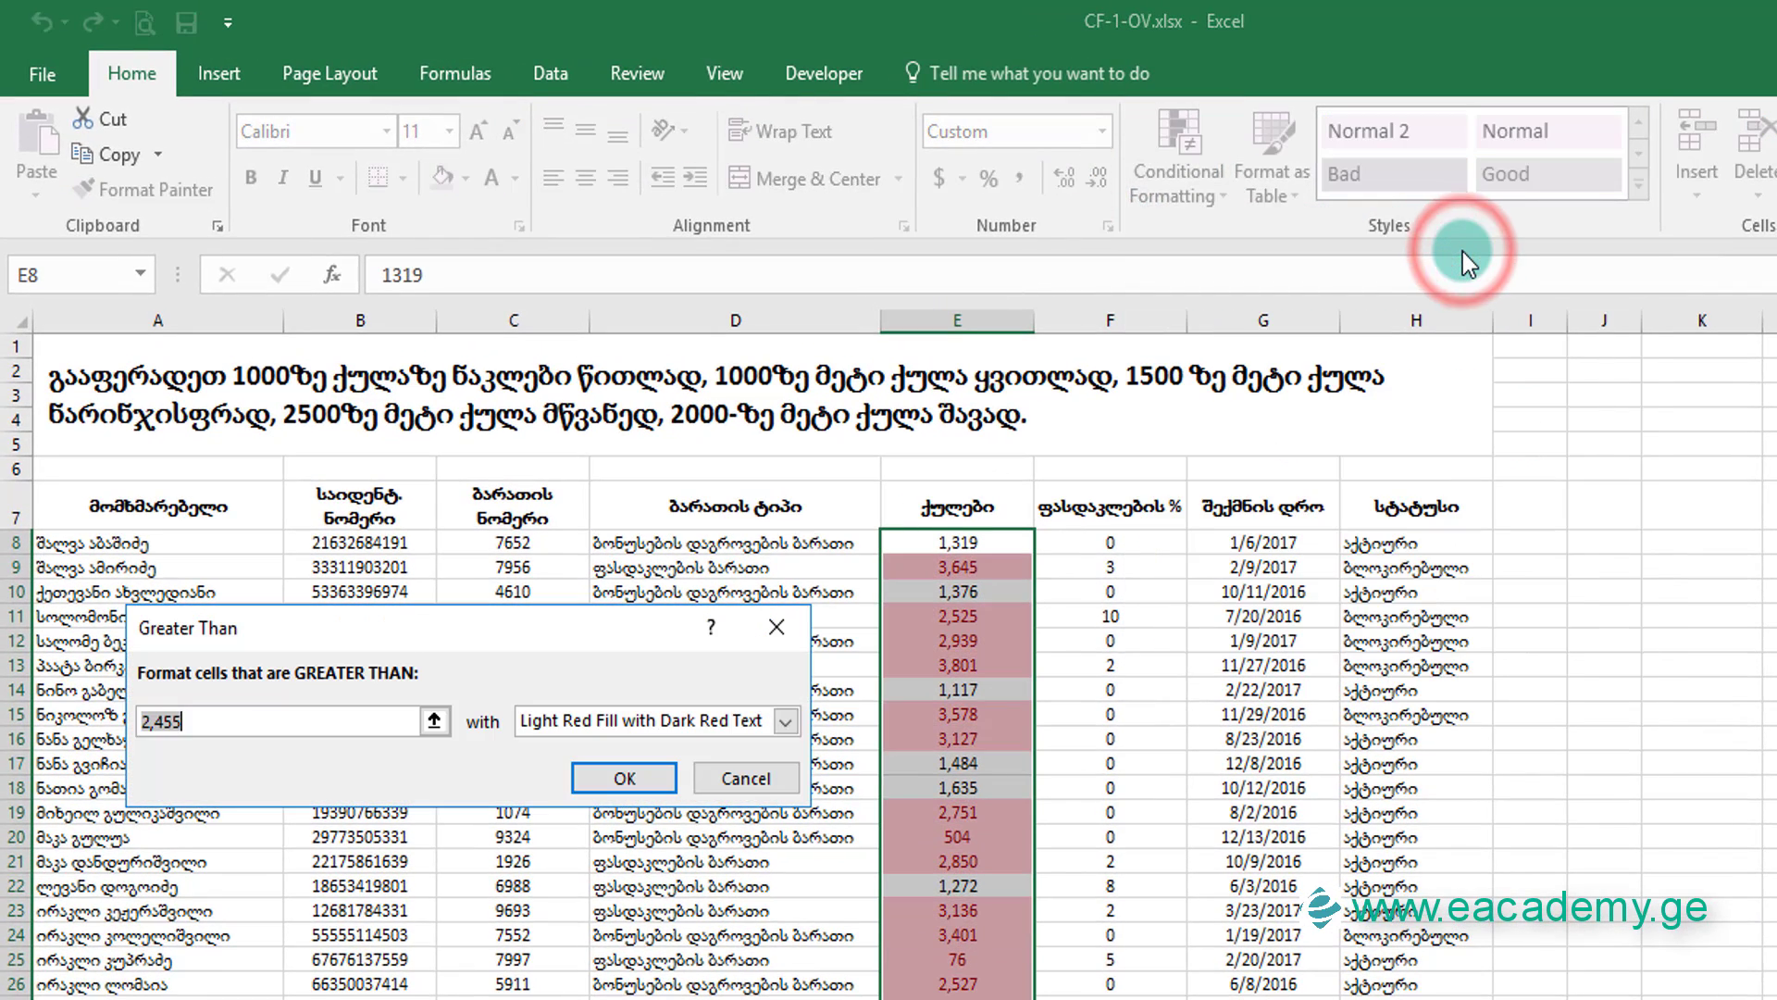
{"action": "type", "text": "1000"}
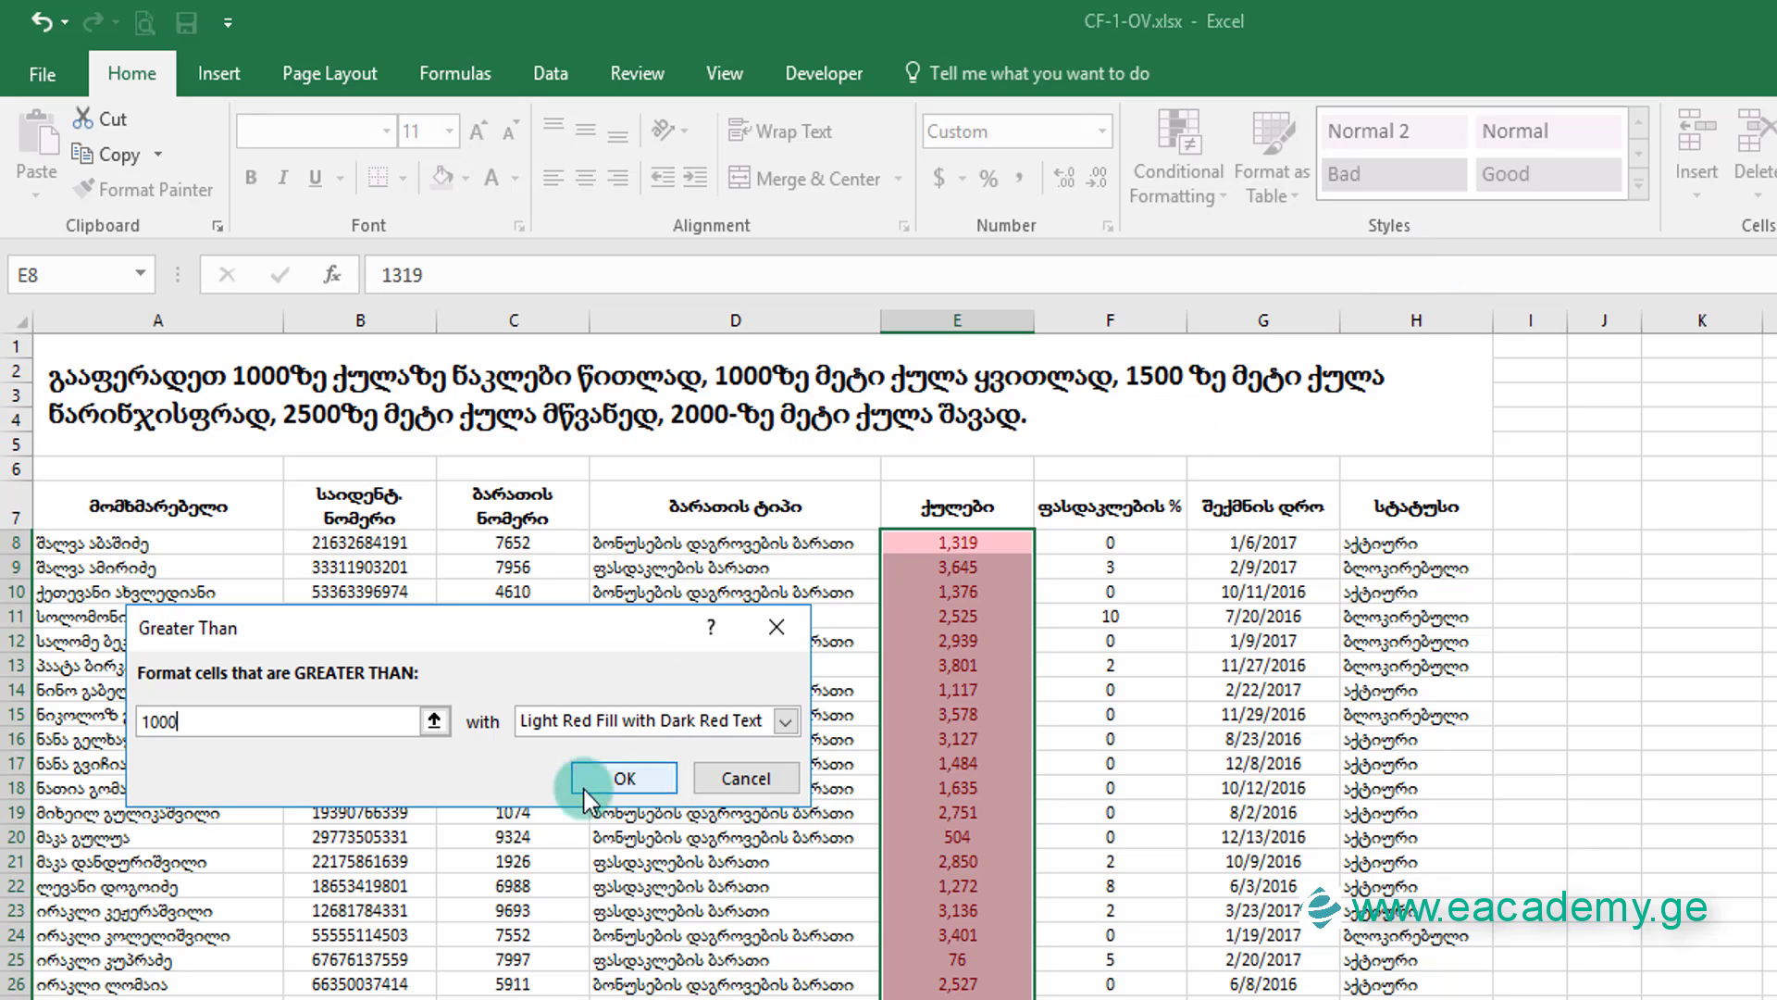
{"action": "left_click", "coordinate": [570, 719]}
{"action": "left_click", "coordinate": [563, 768]}
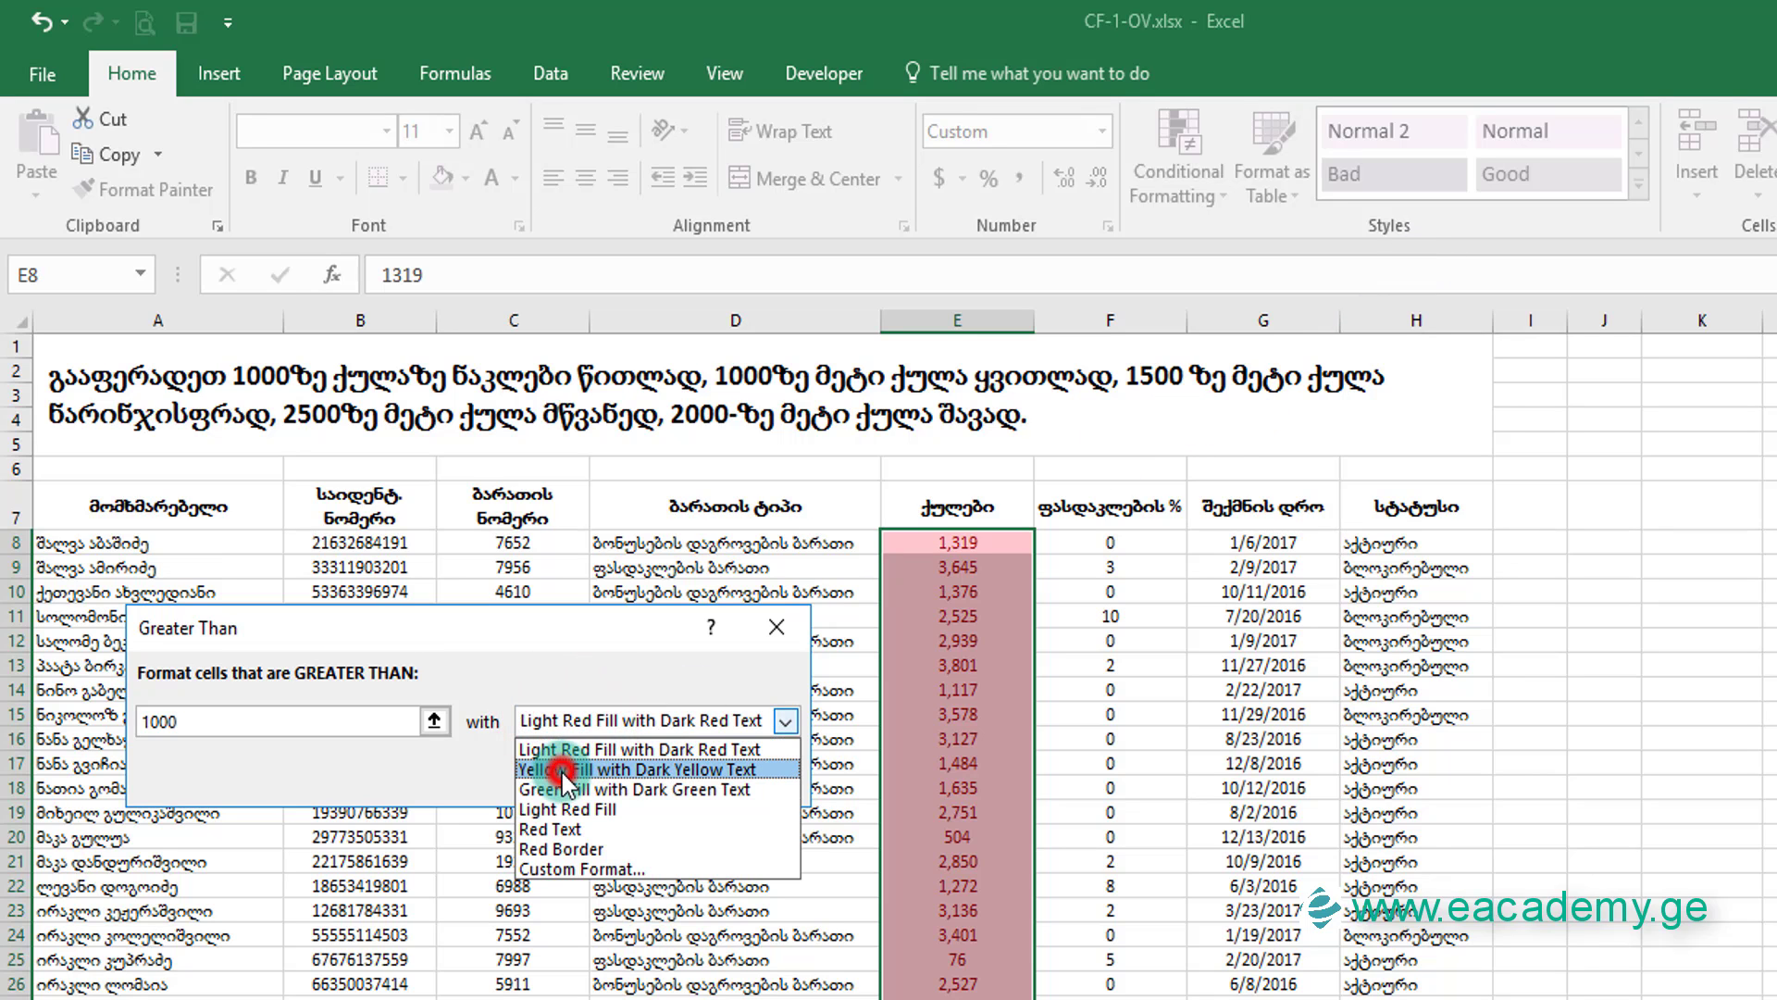
{"action": "left_click", "coordinate": [635, 781]}
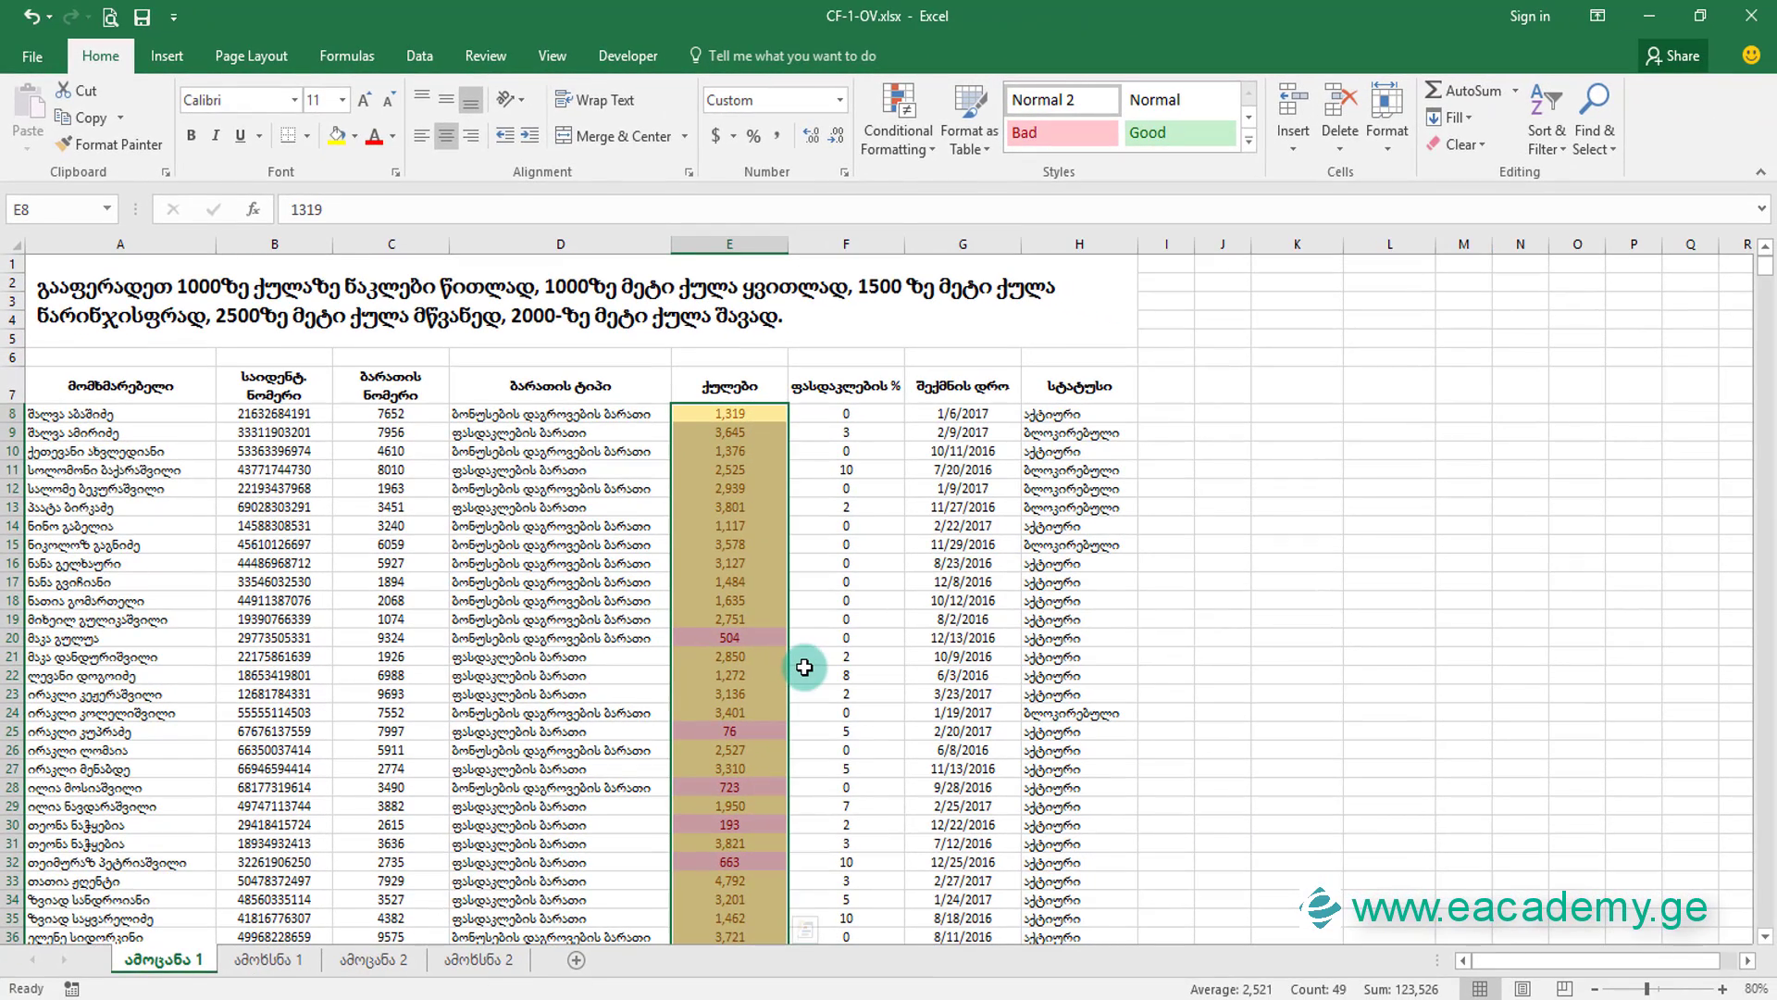
Add a Greater Than 1500 rule with a custom orange background fill.
{"action": "left_click", "coordinate": [900, 125]}
{"action": "mouse_move", "coordinate": [1312, 253]}
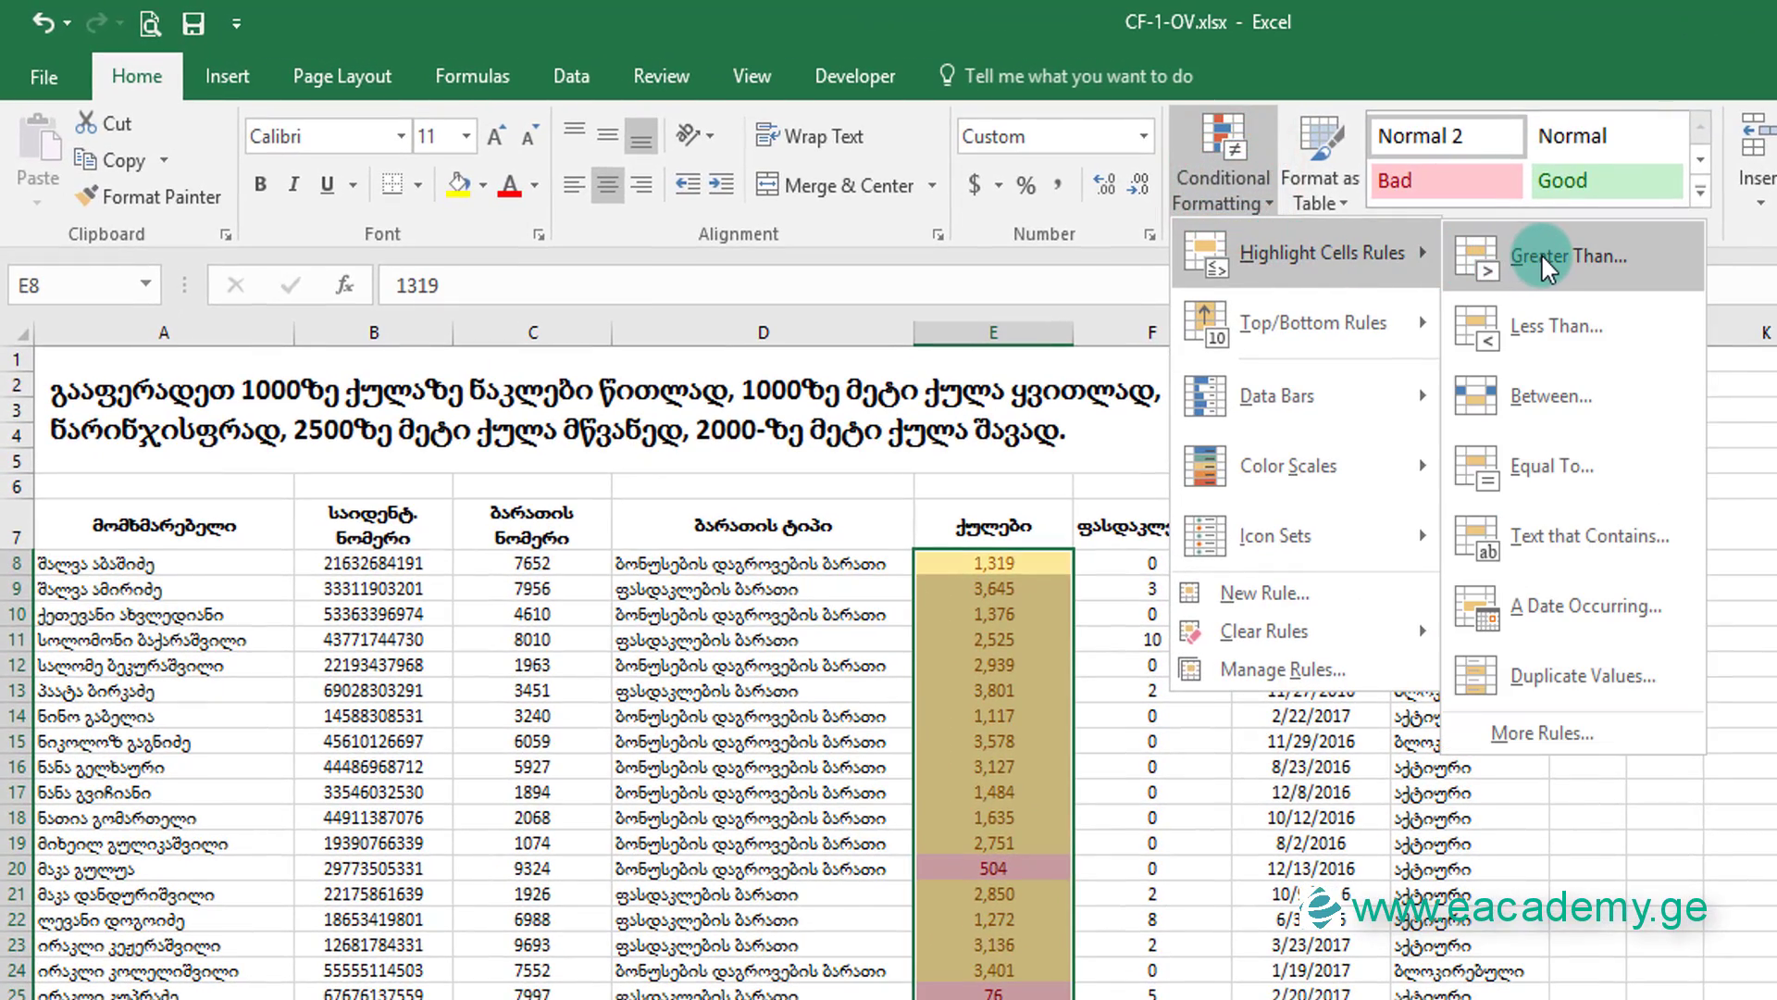
{"action": "left_click", "coordinate": [1541, 253]}
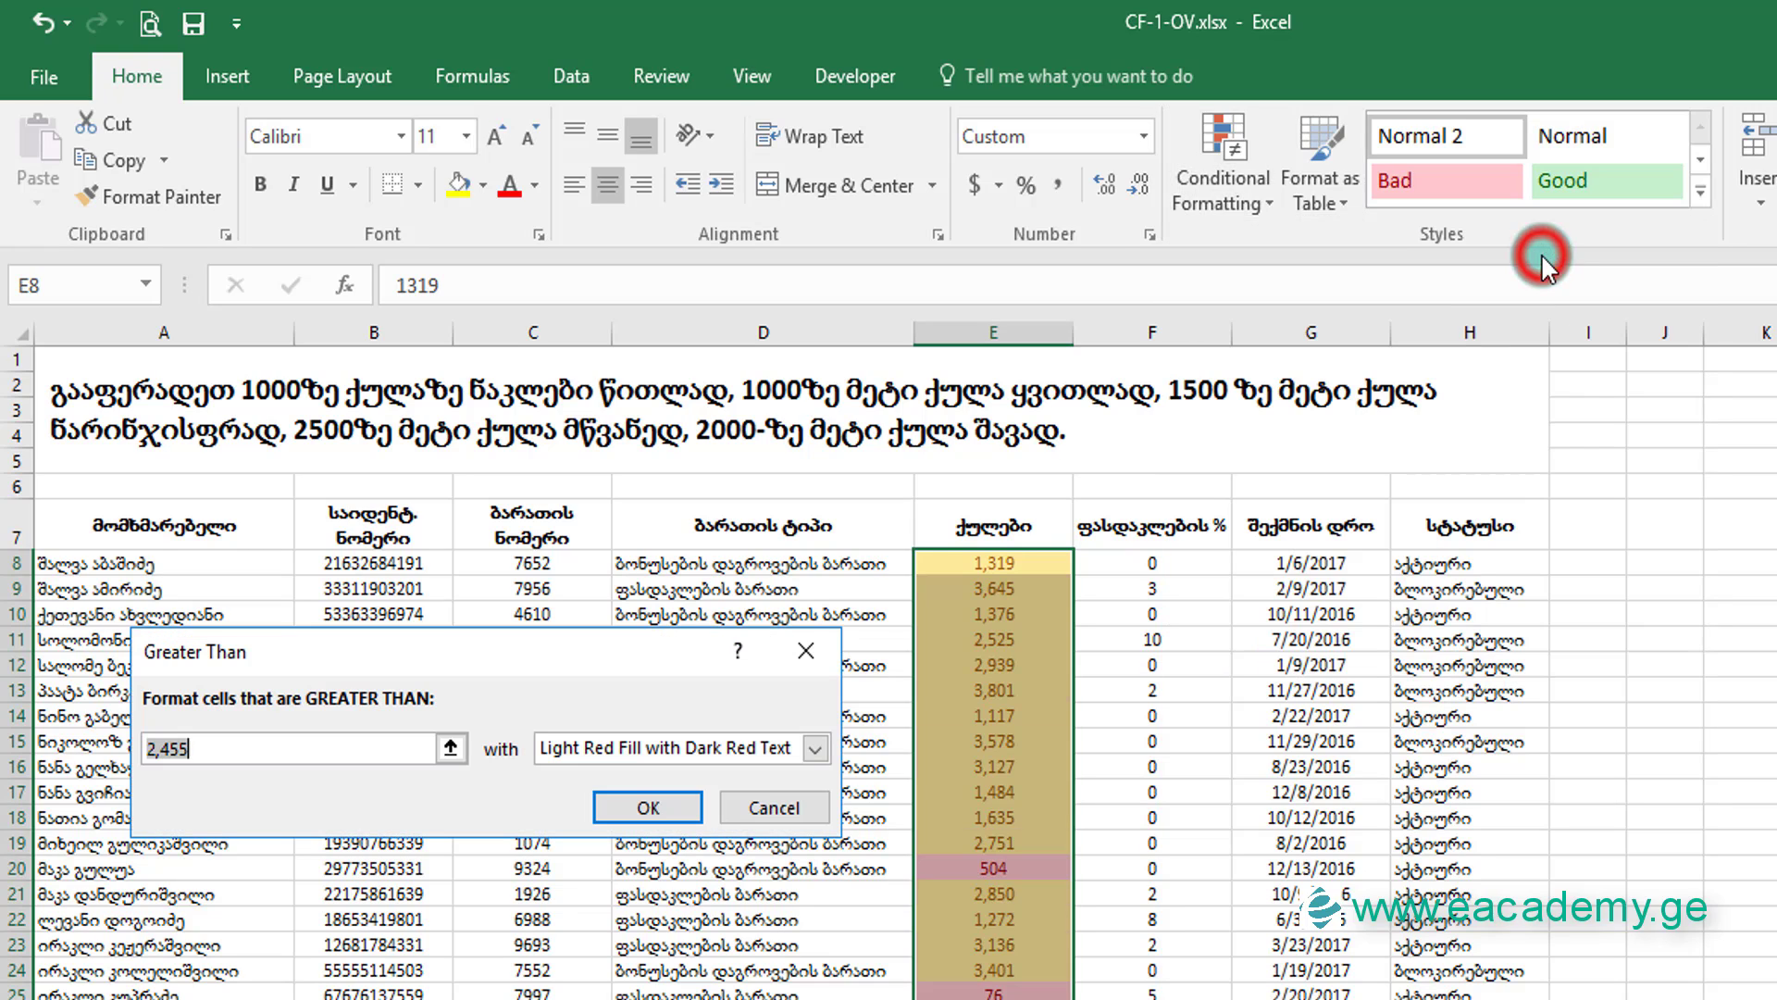
{"action": "left_click", "coordinate": [291, 777]}
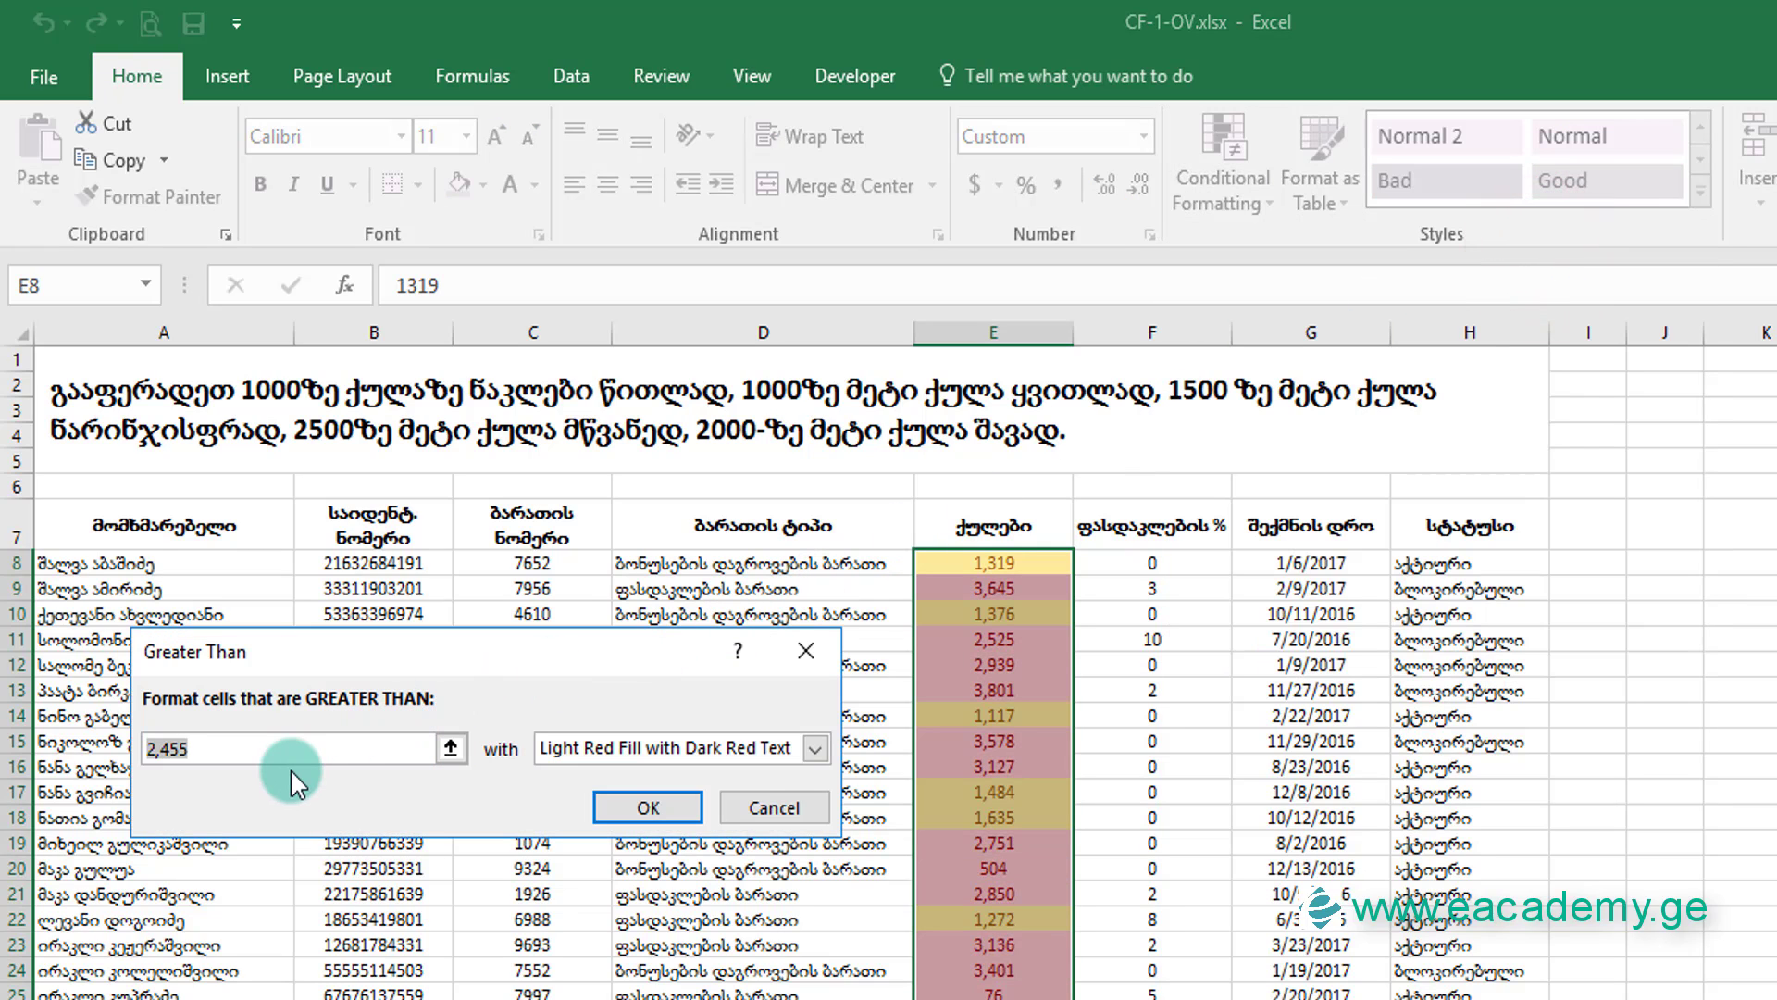
{"action": "type", "text": "1500"}
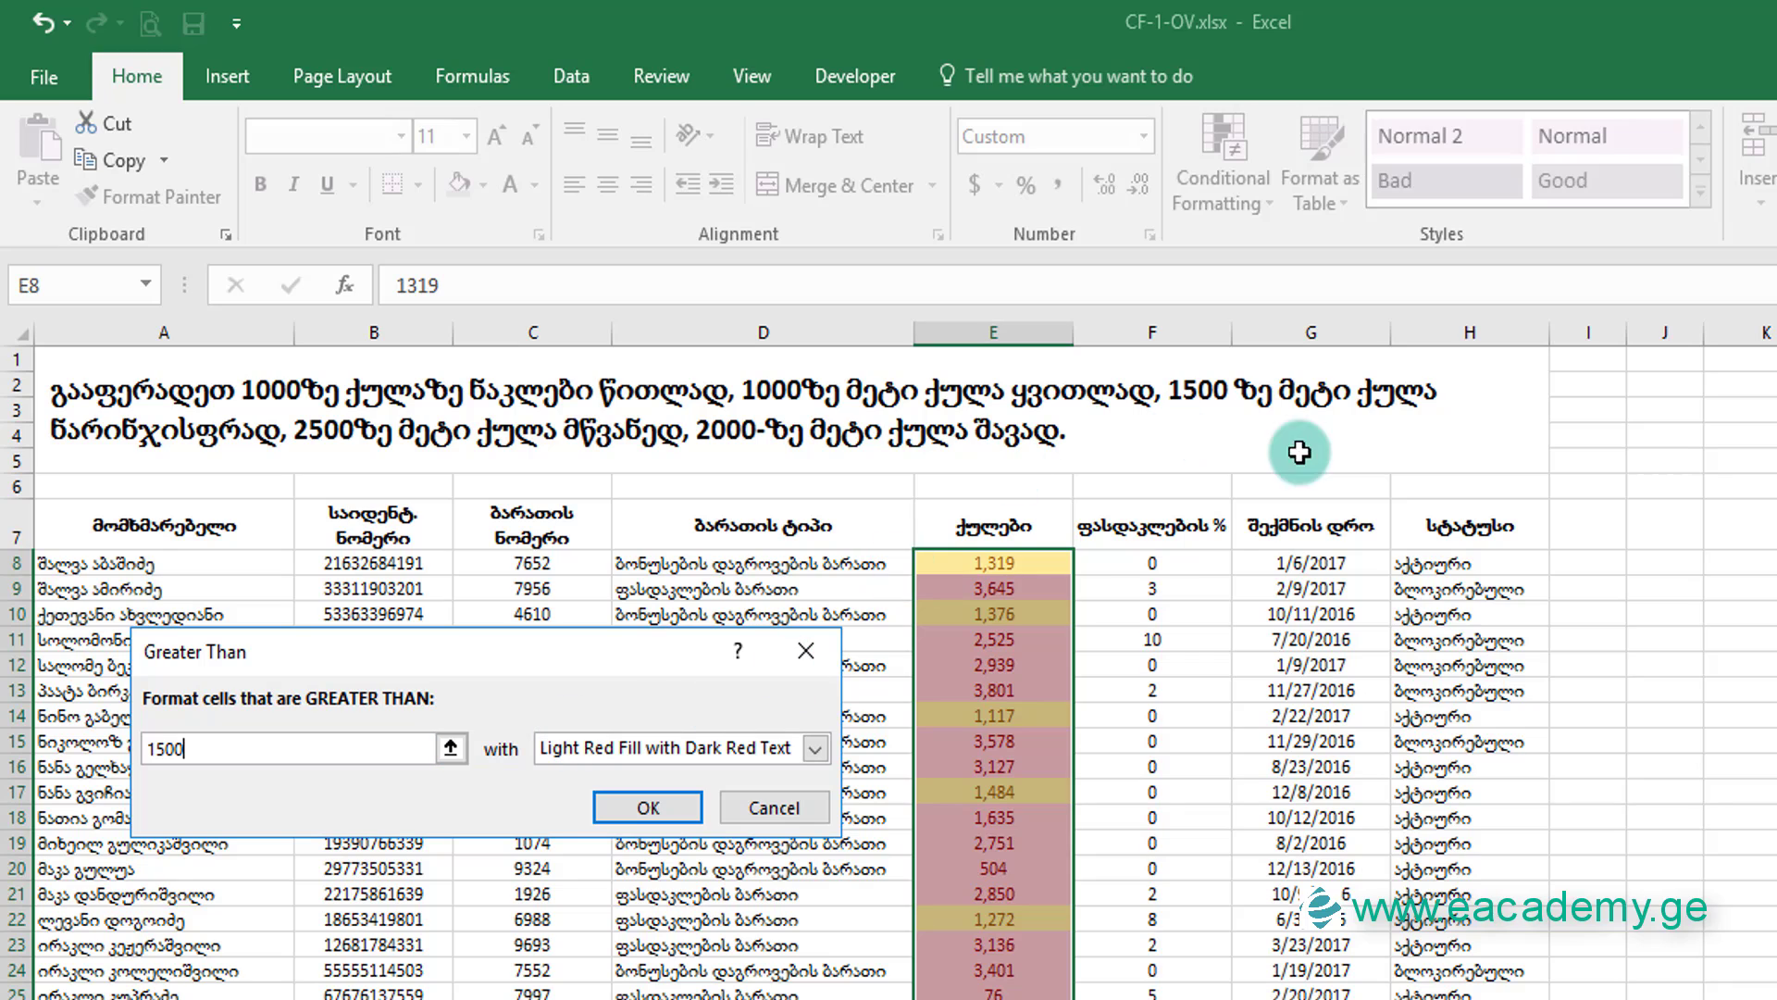
{"action": "left_click", "coordinate": [595, 748]}
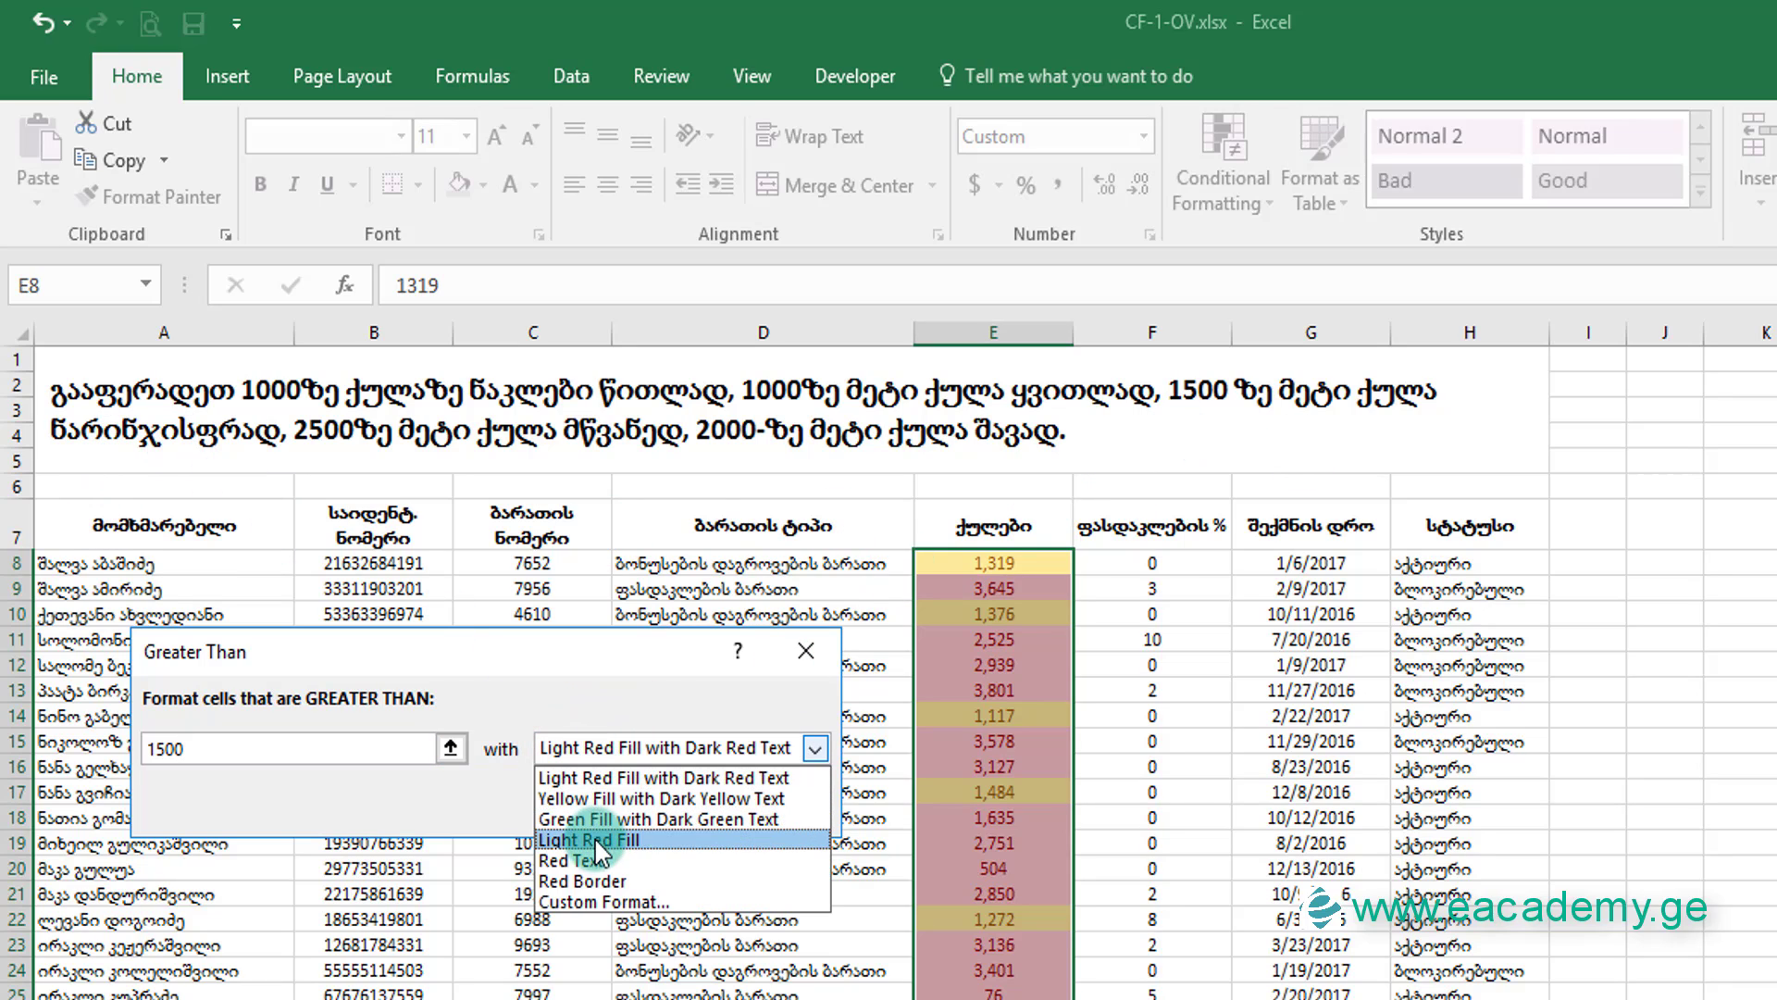
{"action": "left_click", "coordinate": [612, 903]}
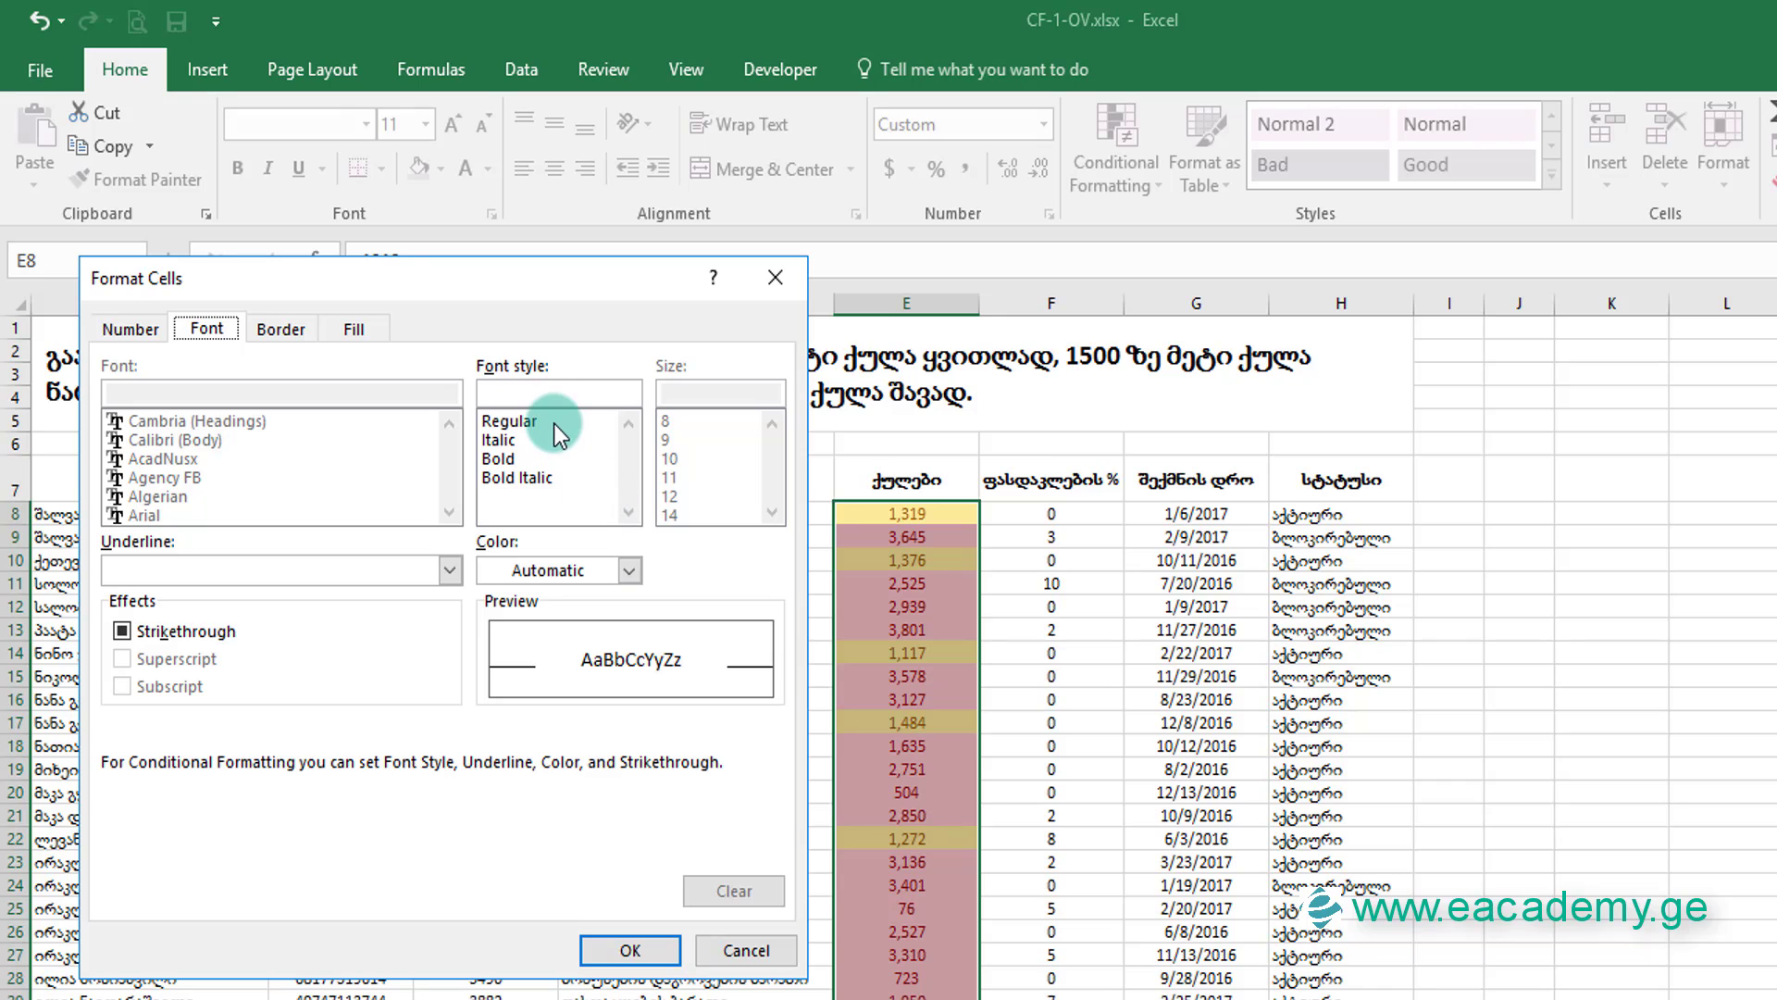
{"action": "left_click", "coordinate": [372, 335]}
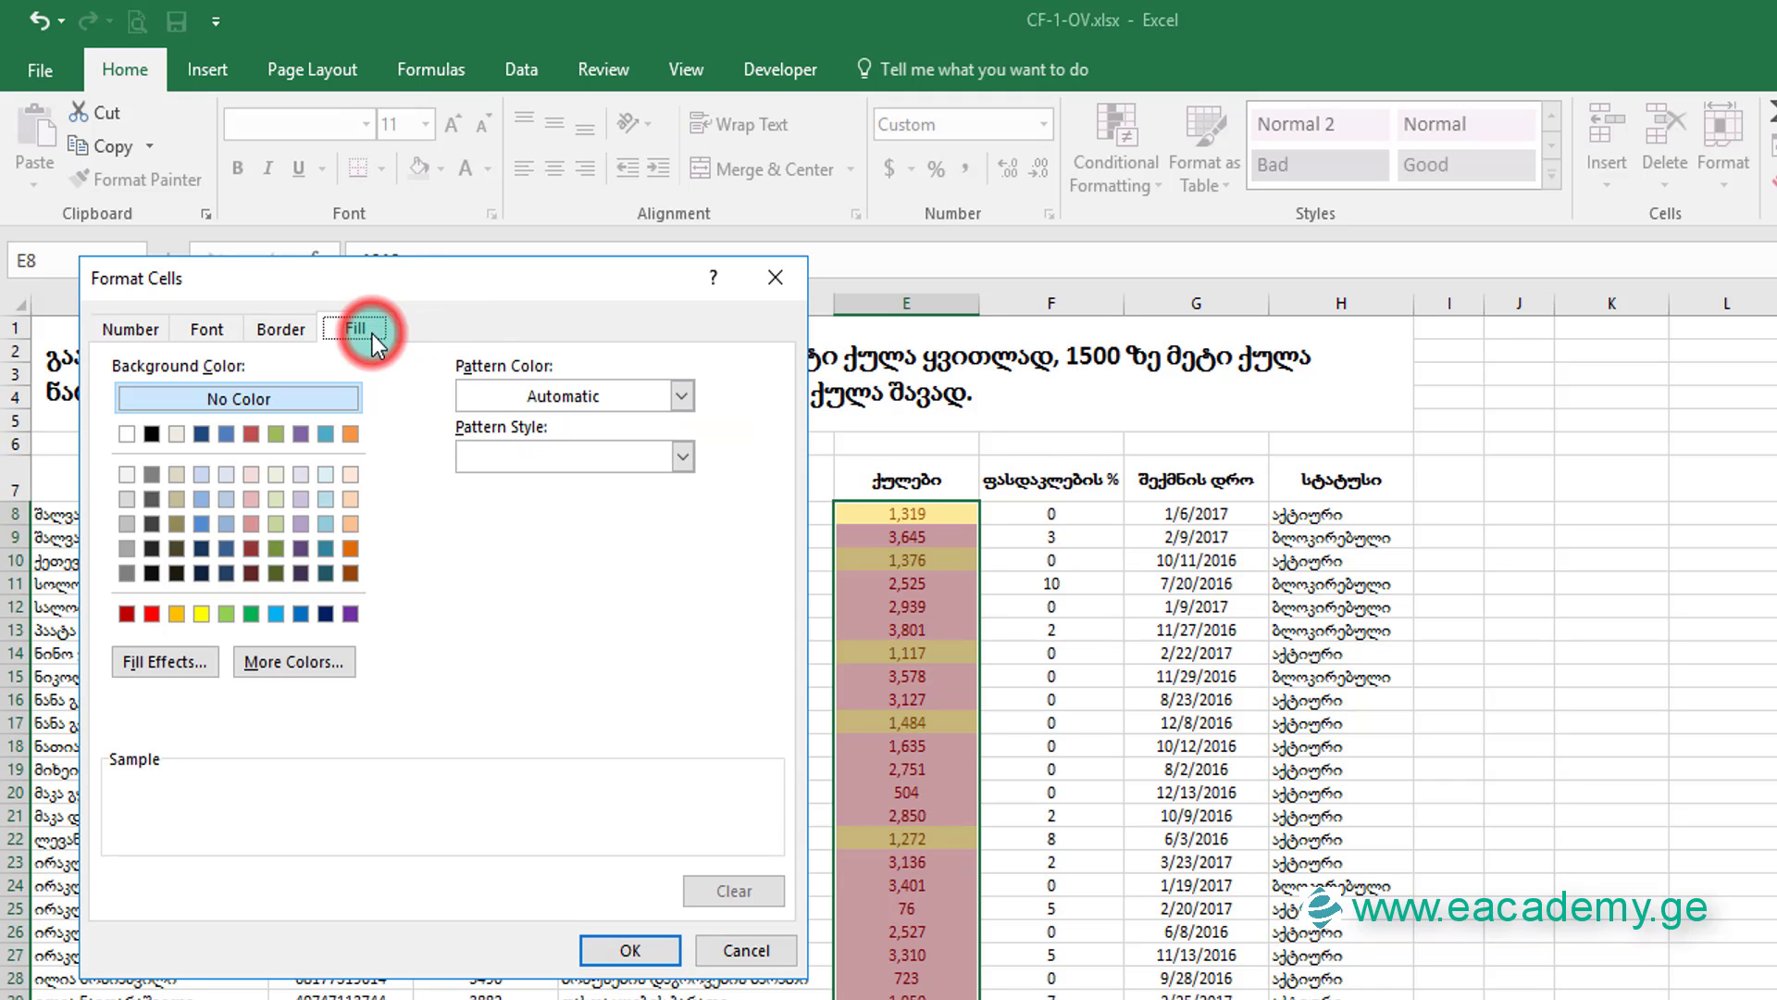
{"action": "left_click", "coordinate": [348, 435]}
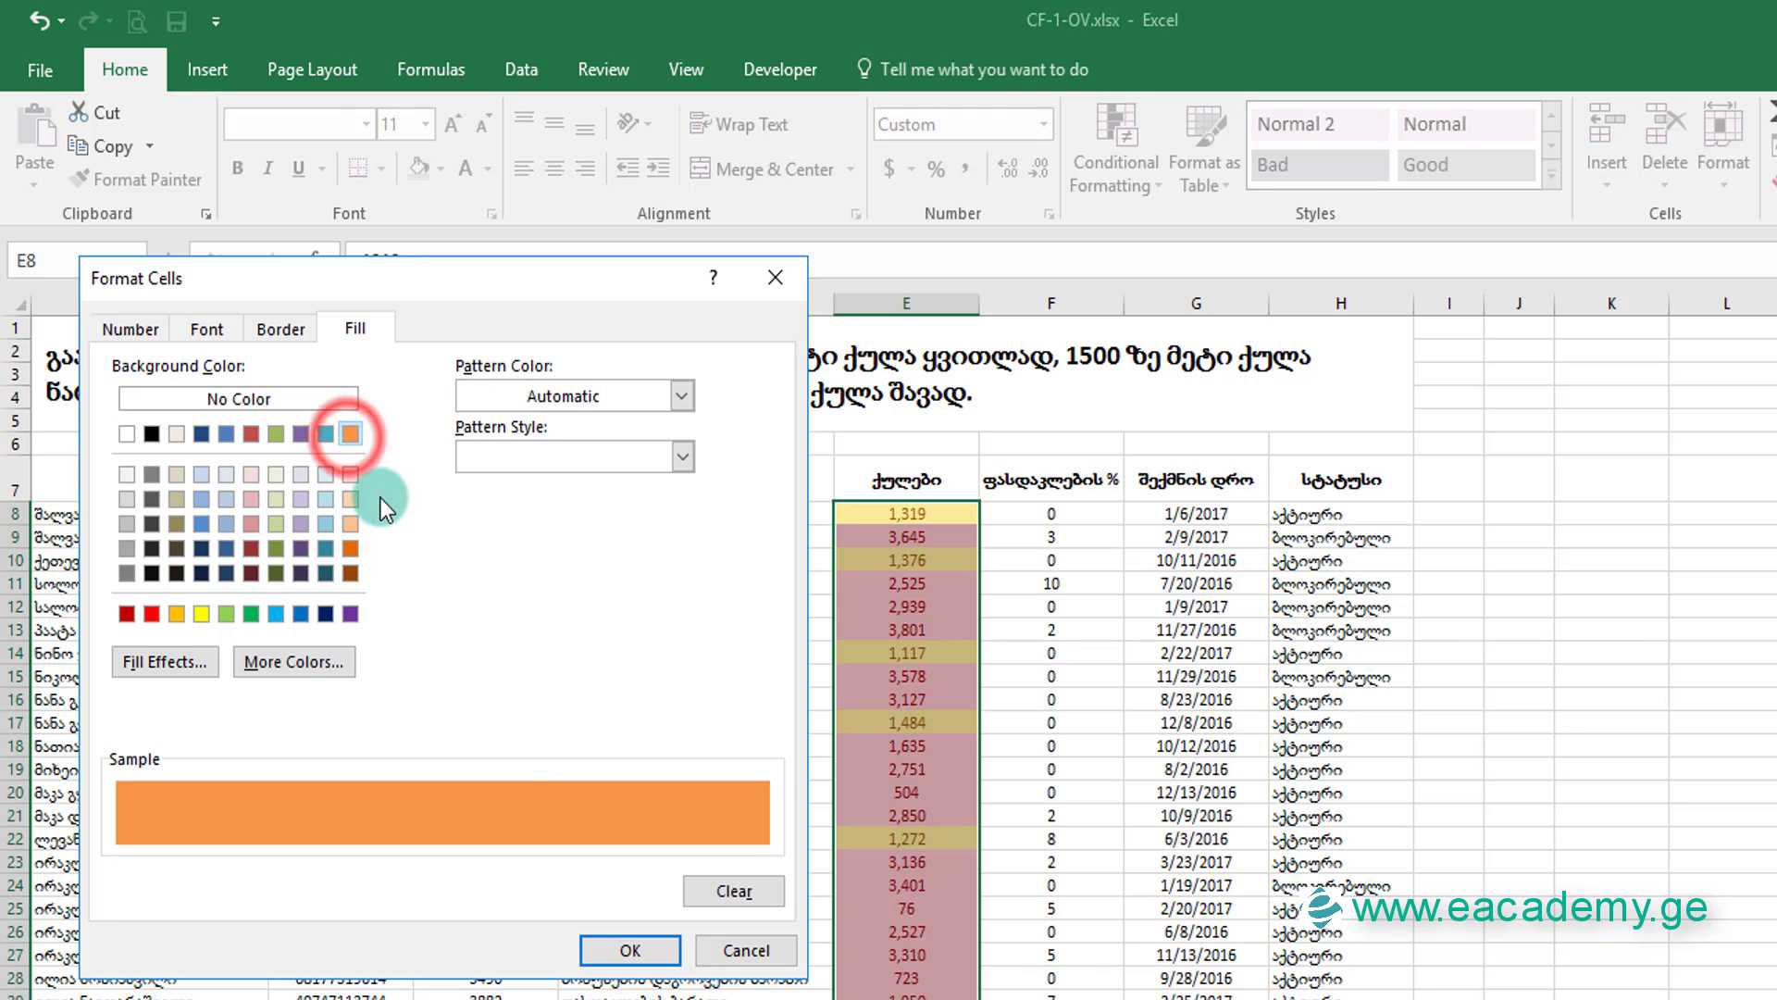
{"action": "left_click", "coordinate": [618, 954]}
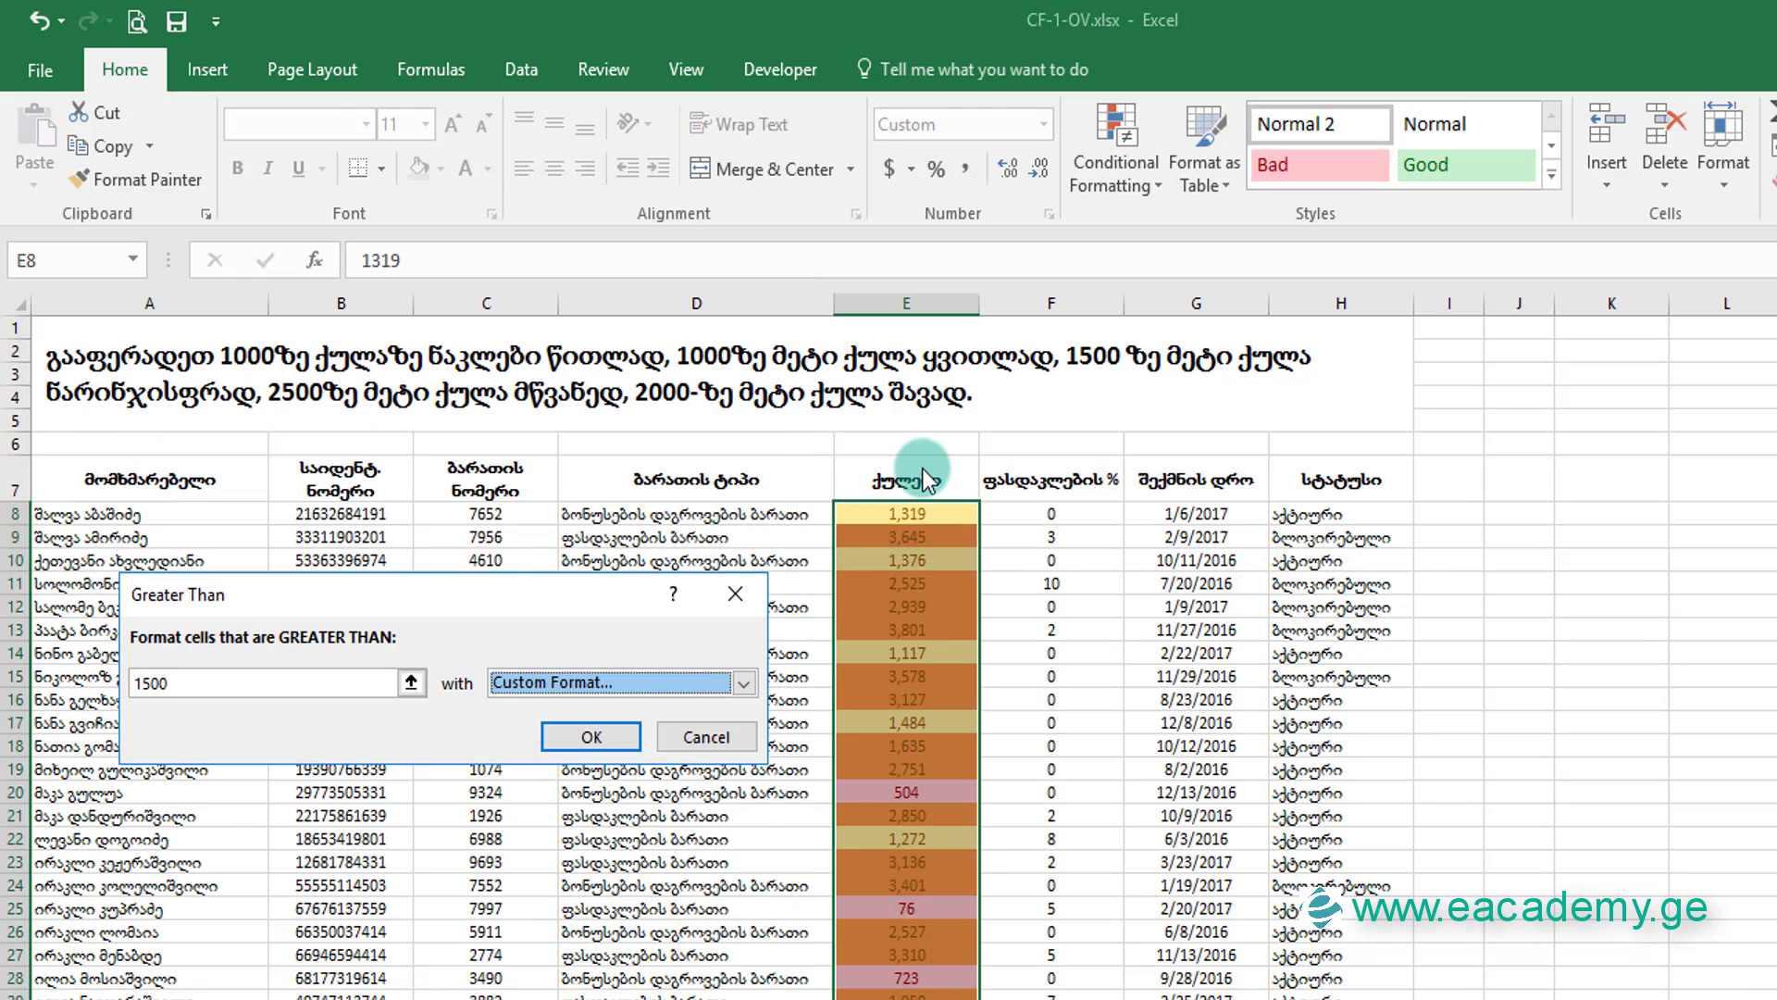
{"action": "left_click", "coordinate": [569, 735]}
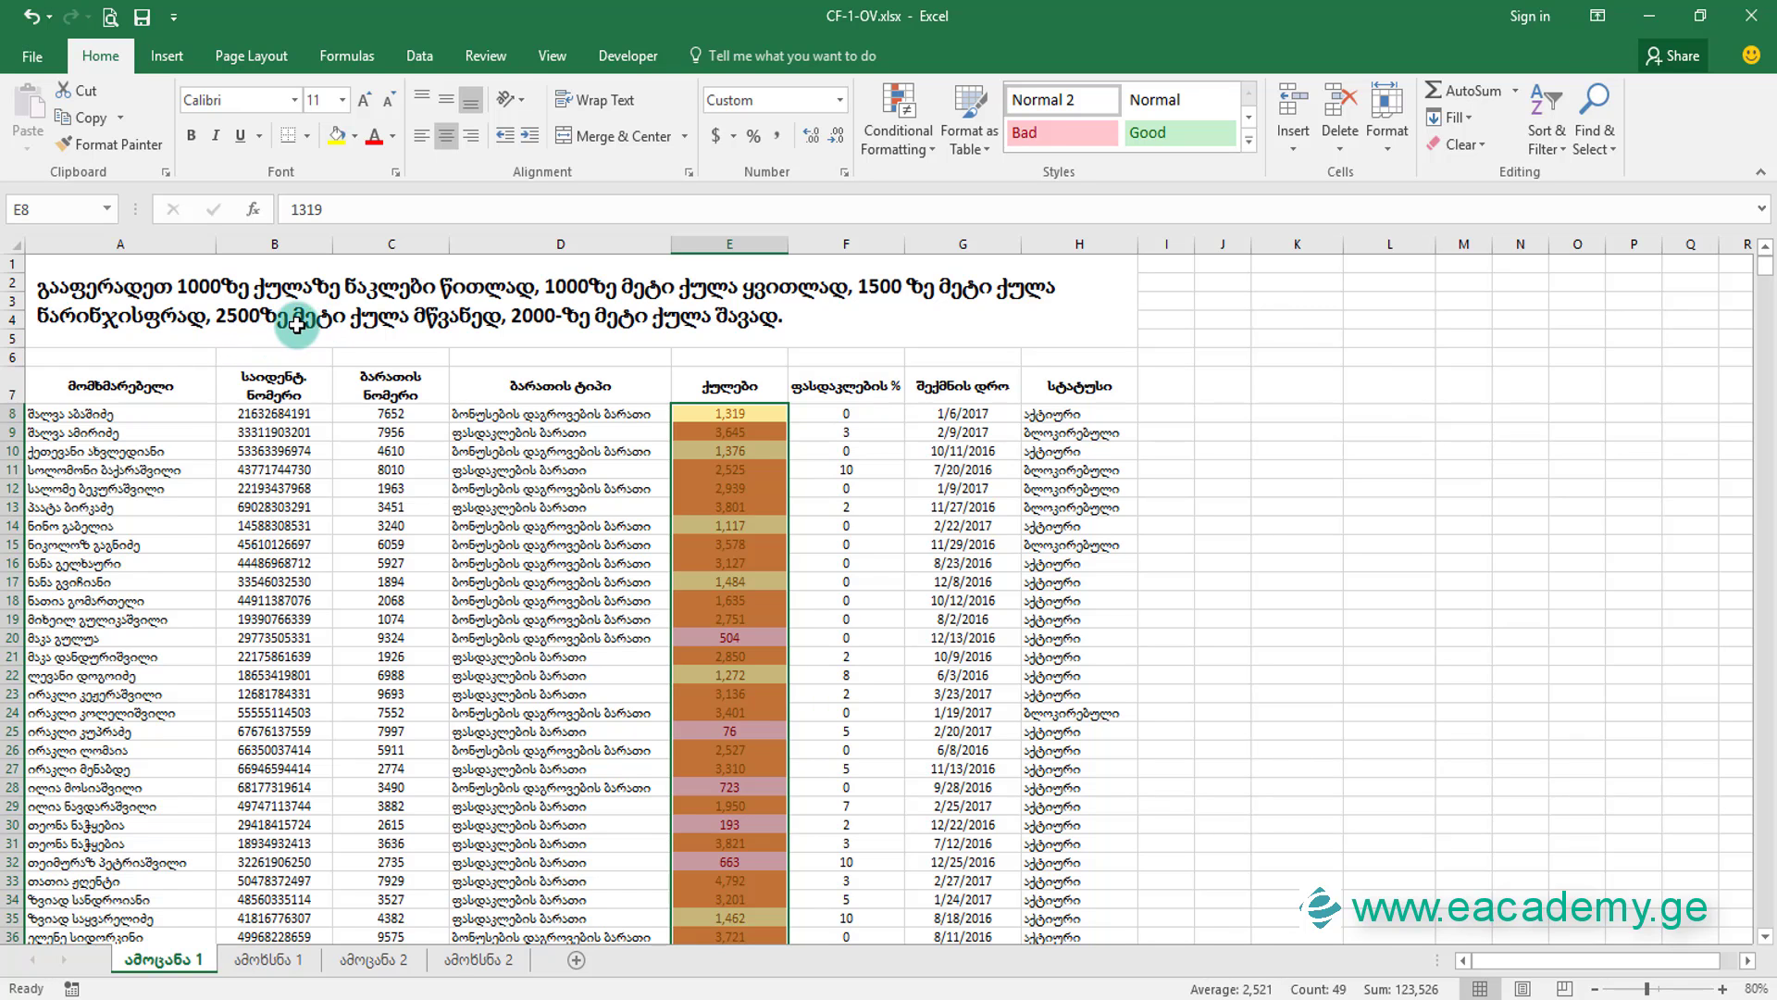
Add a Greater Than 2500 rule using Green Fill with Dark Green Text.
{"action": "left_click", "coordinate": [883, 141]}
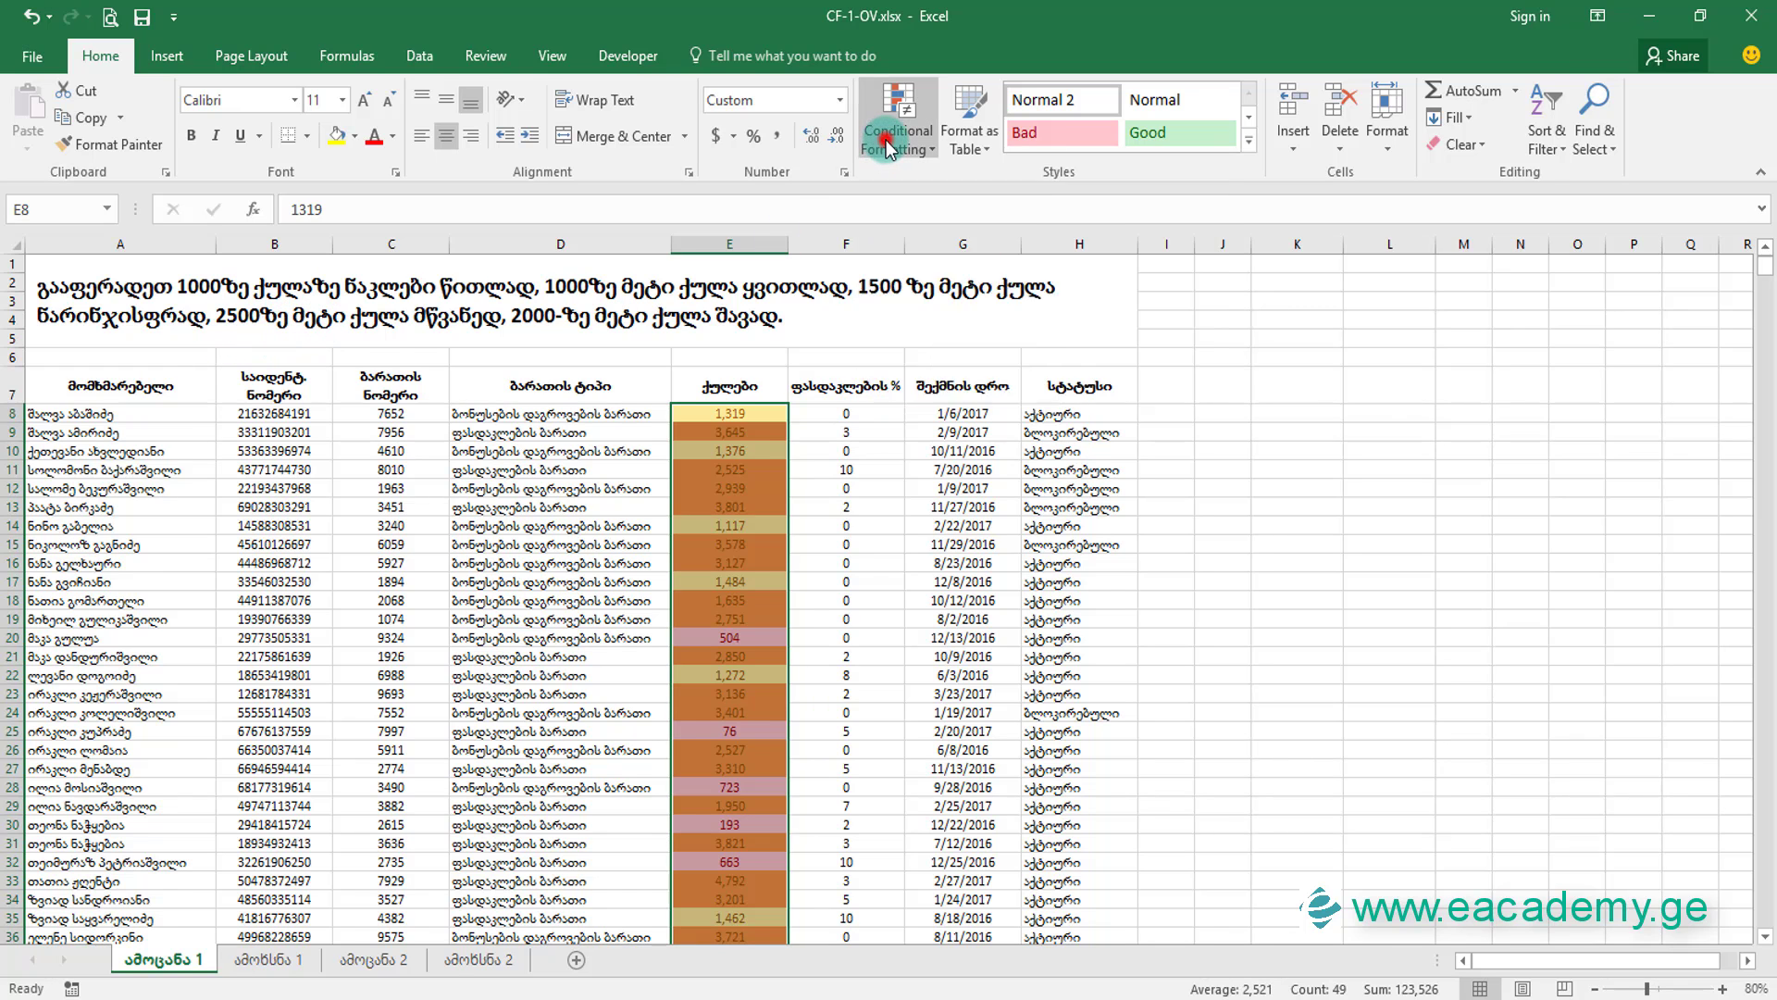
{"action": "left_click", "coordinate": [905, 181]}
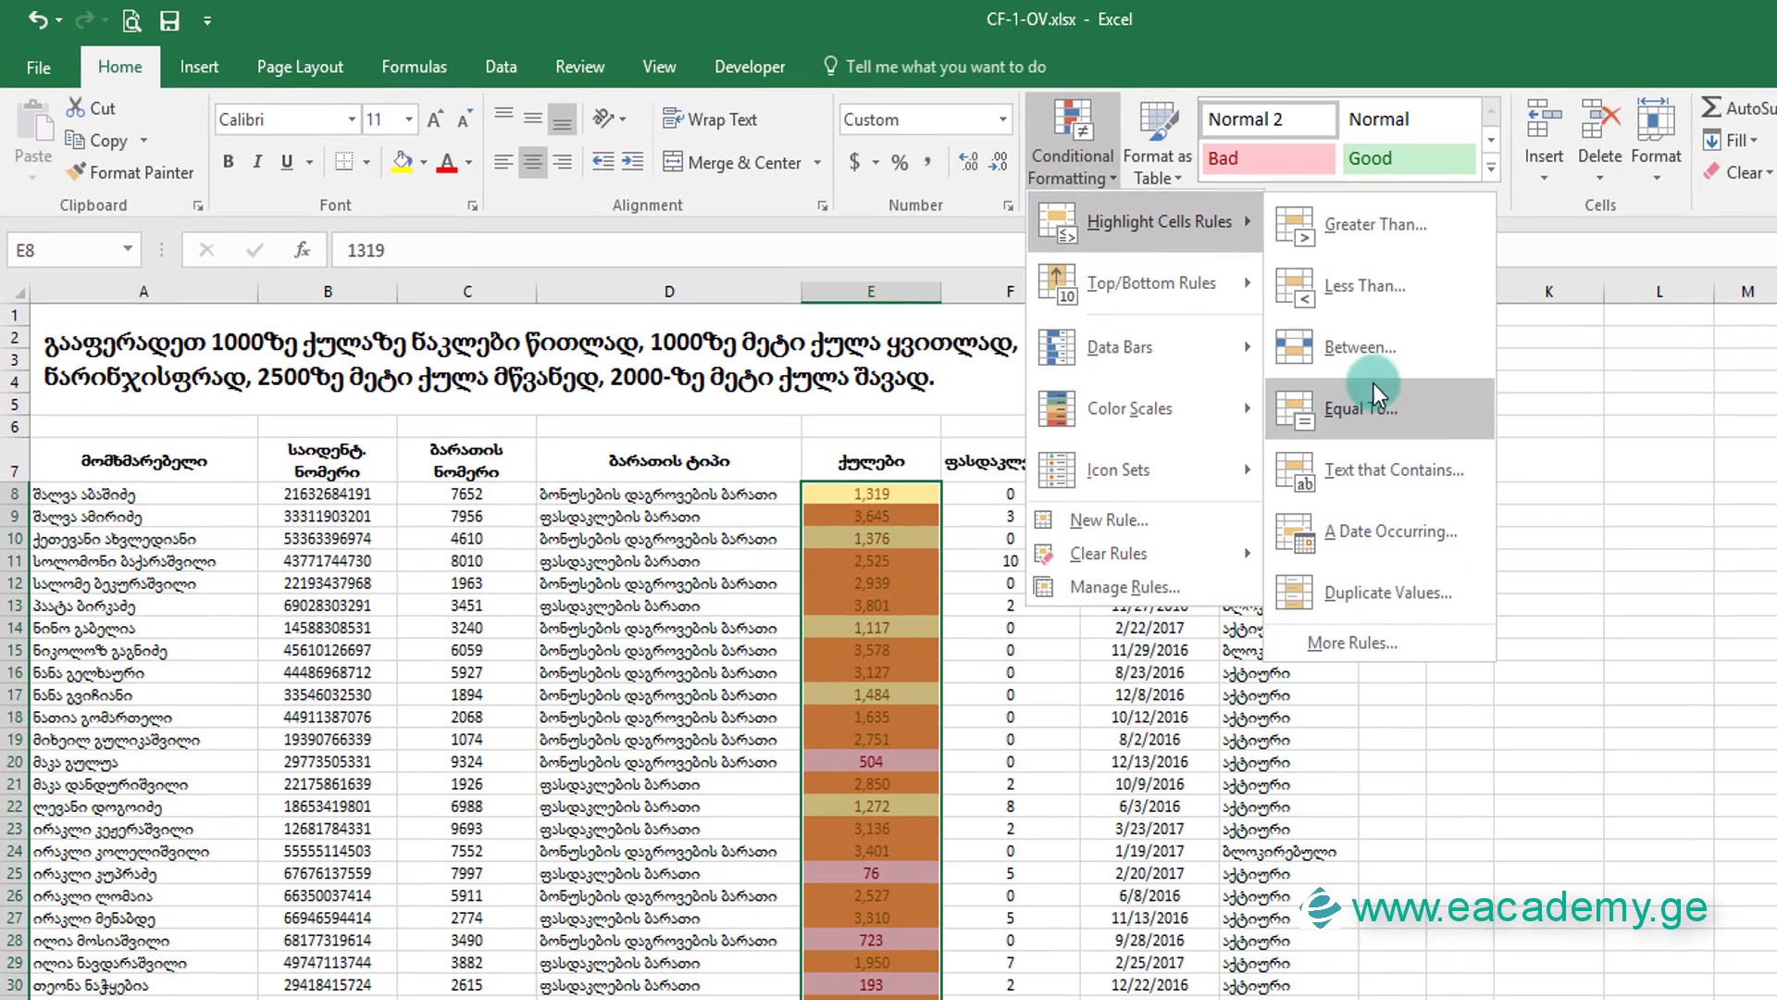
{"action": "left_click", "coordinate": [1142, 188]}
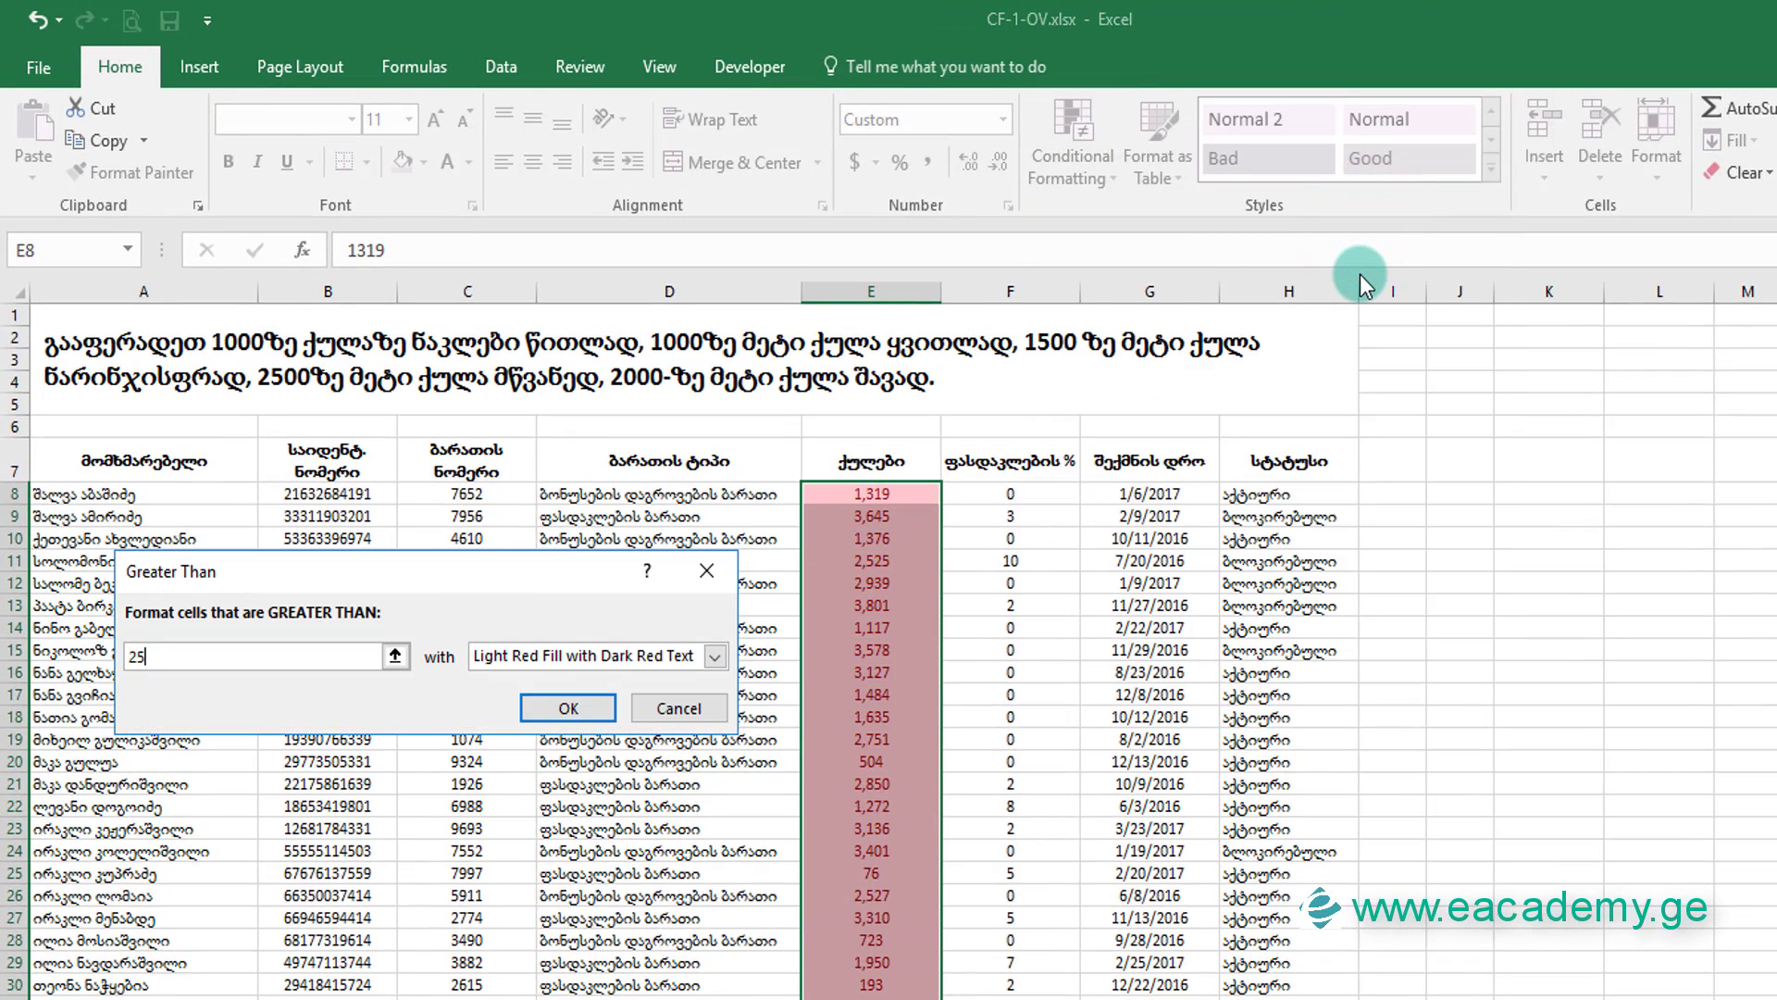
{"action": "type", "text": "2500"}
{"action": "left_click", "coordinate": [698, 656]}
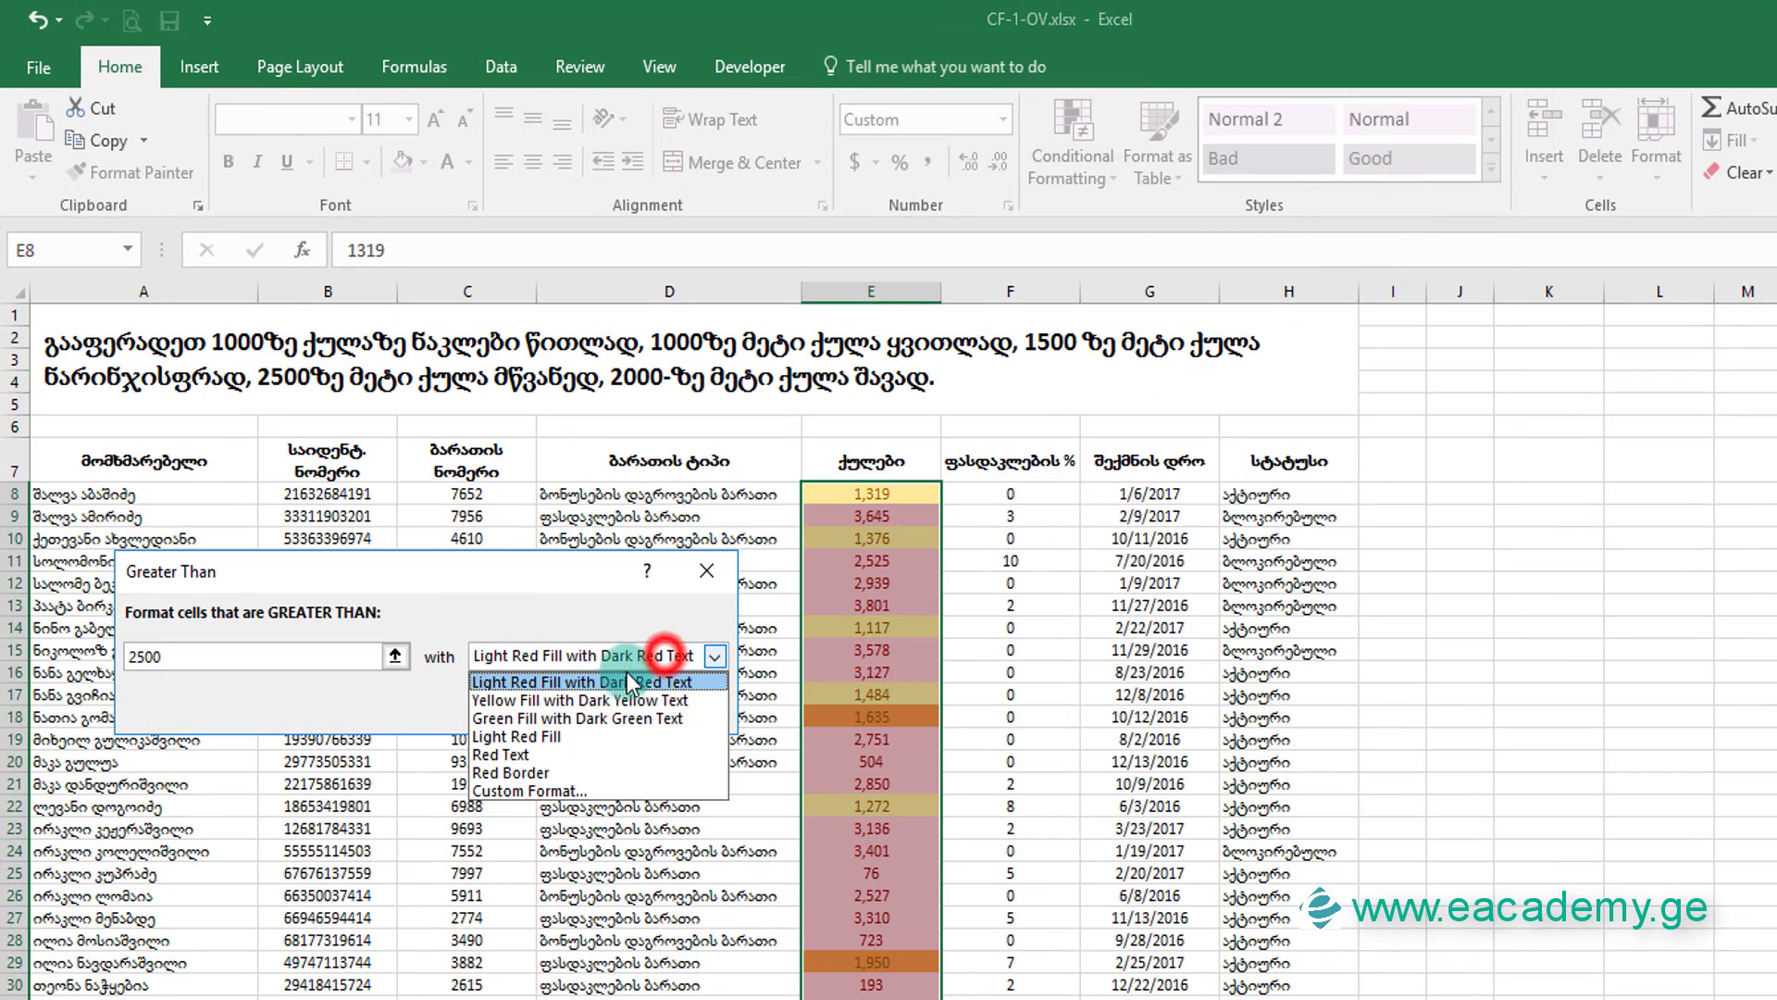
{"action": "left_click", "coordinate": [577, 720]}
{"action": "left_click", "coordinate": [567, 708]}
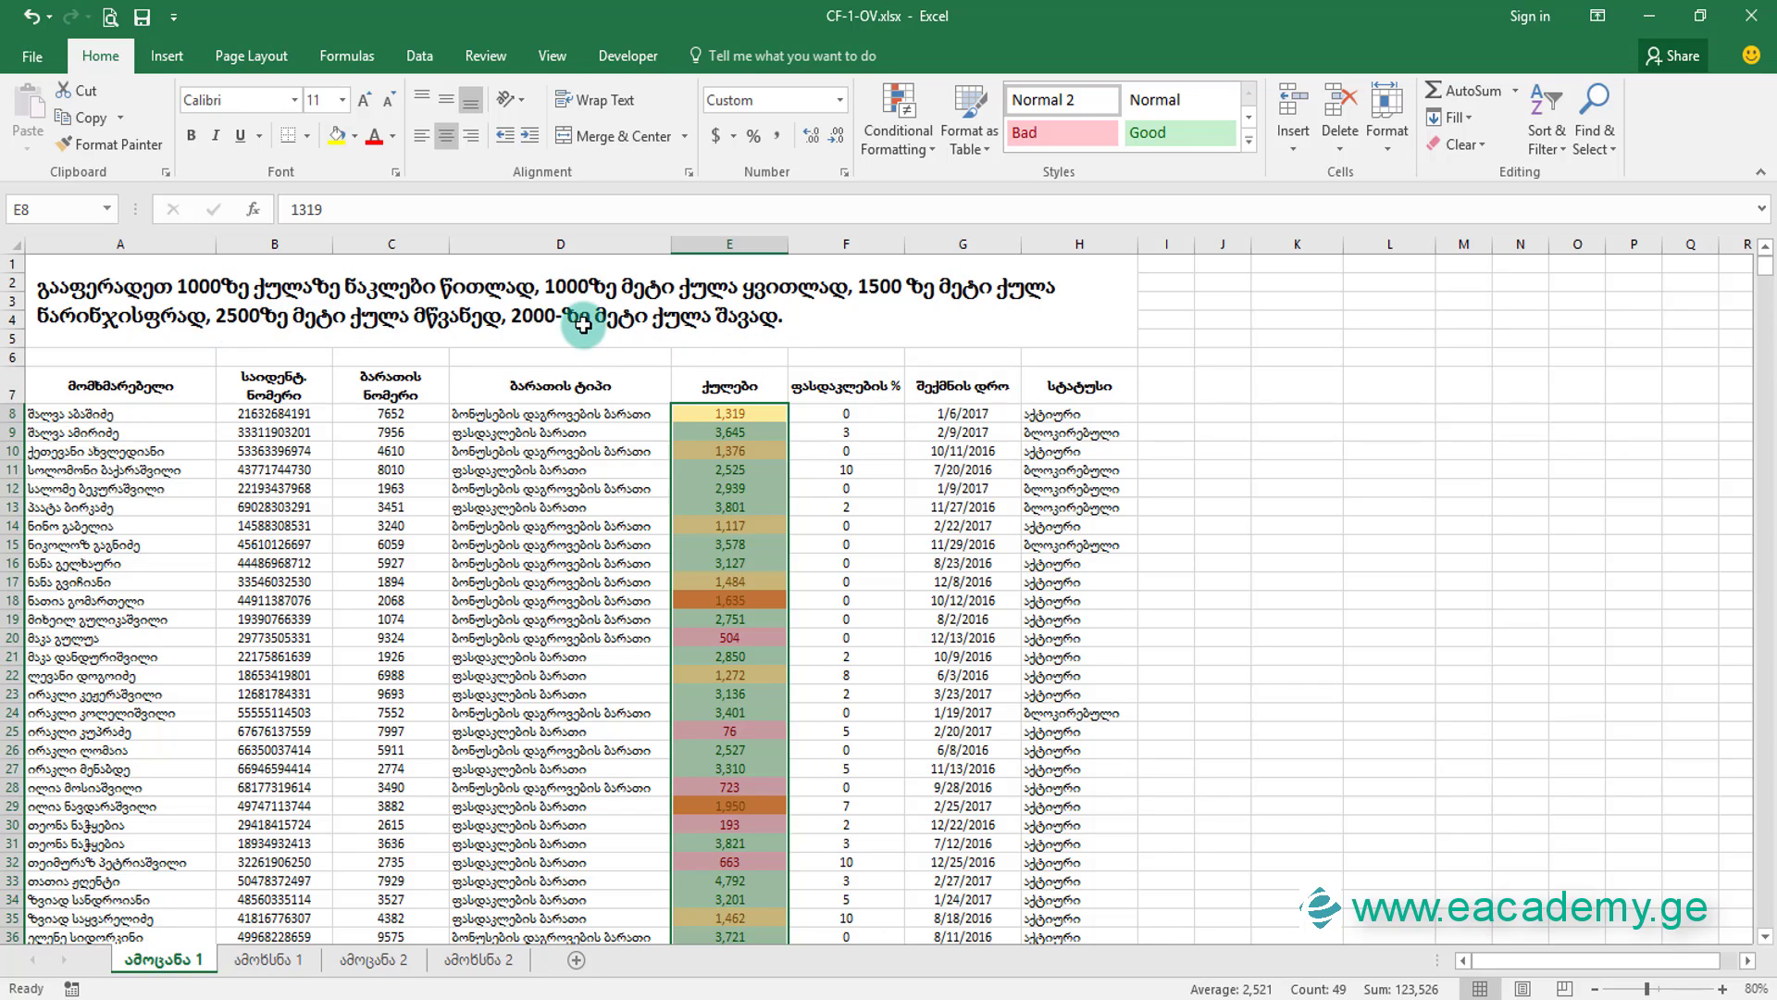
Add a Greater Than 2000 rule with a custom black fill and yellow font colour.
{"action": "left_click", "coordinate": [896, 144]}
{"action": "mouse_move", "coordinate": [1208, 232]}
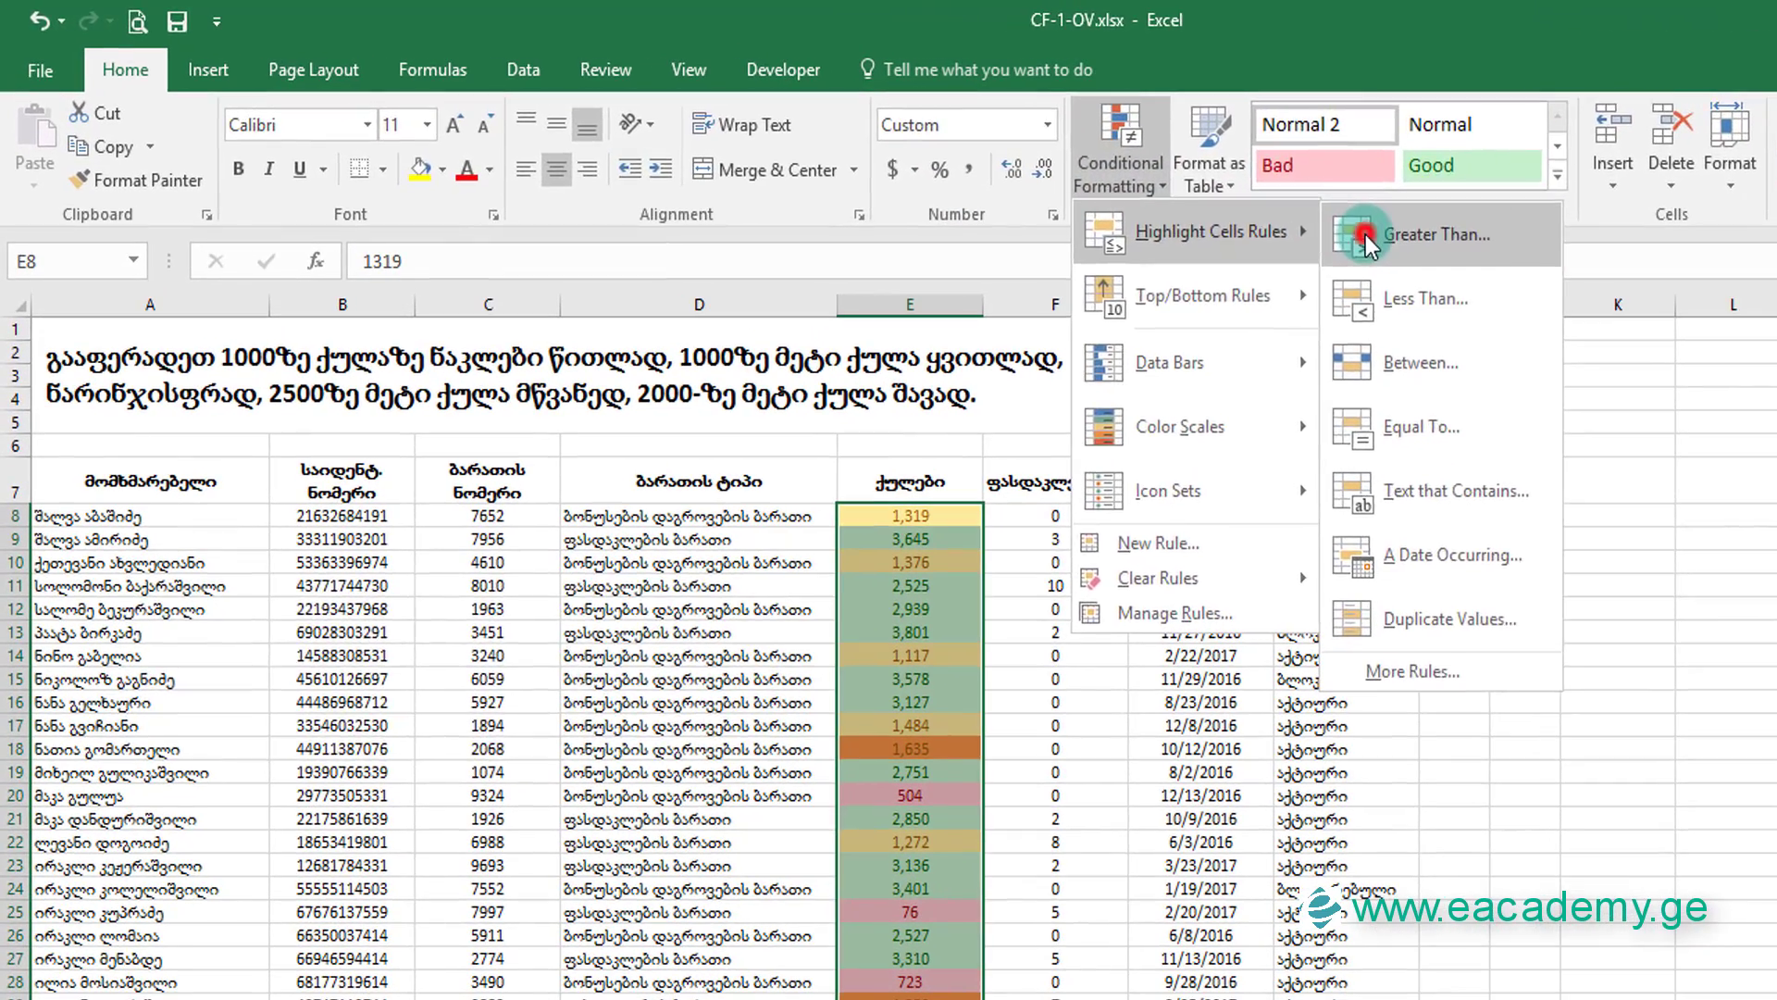
{"action": "left_click", "coordinate": [1330, 217]}
{"action": "type", "text": "200"}
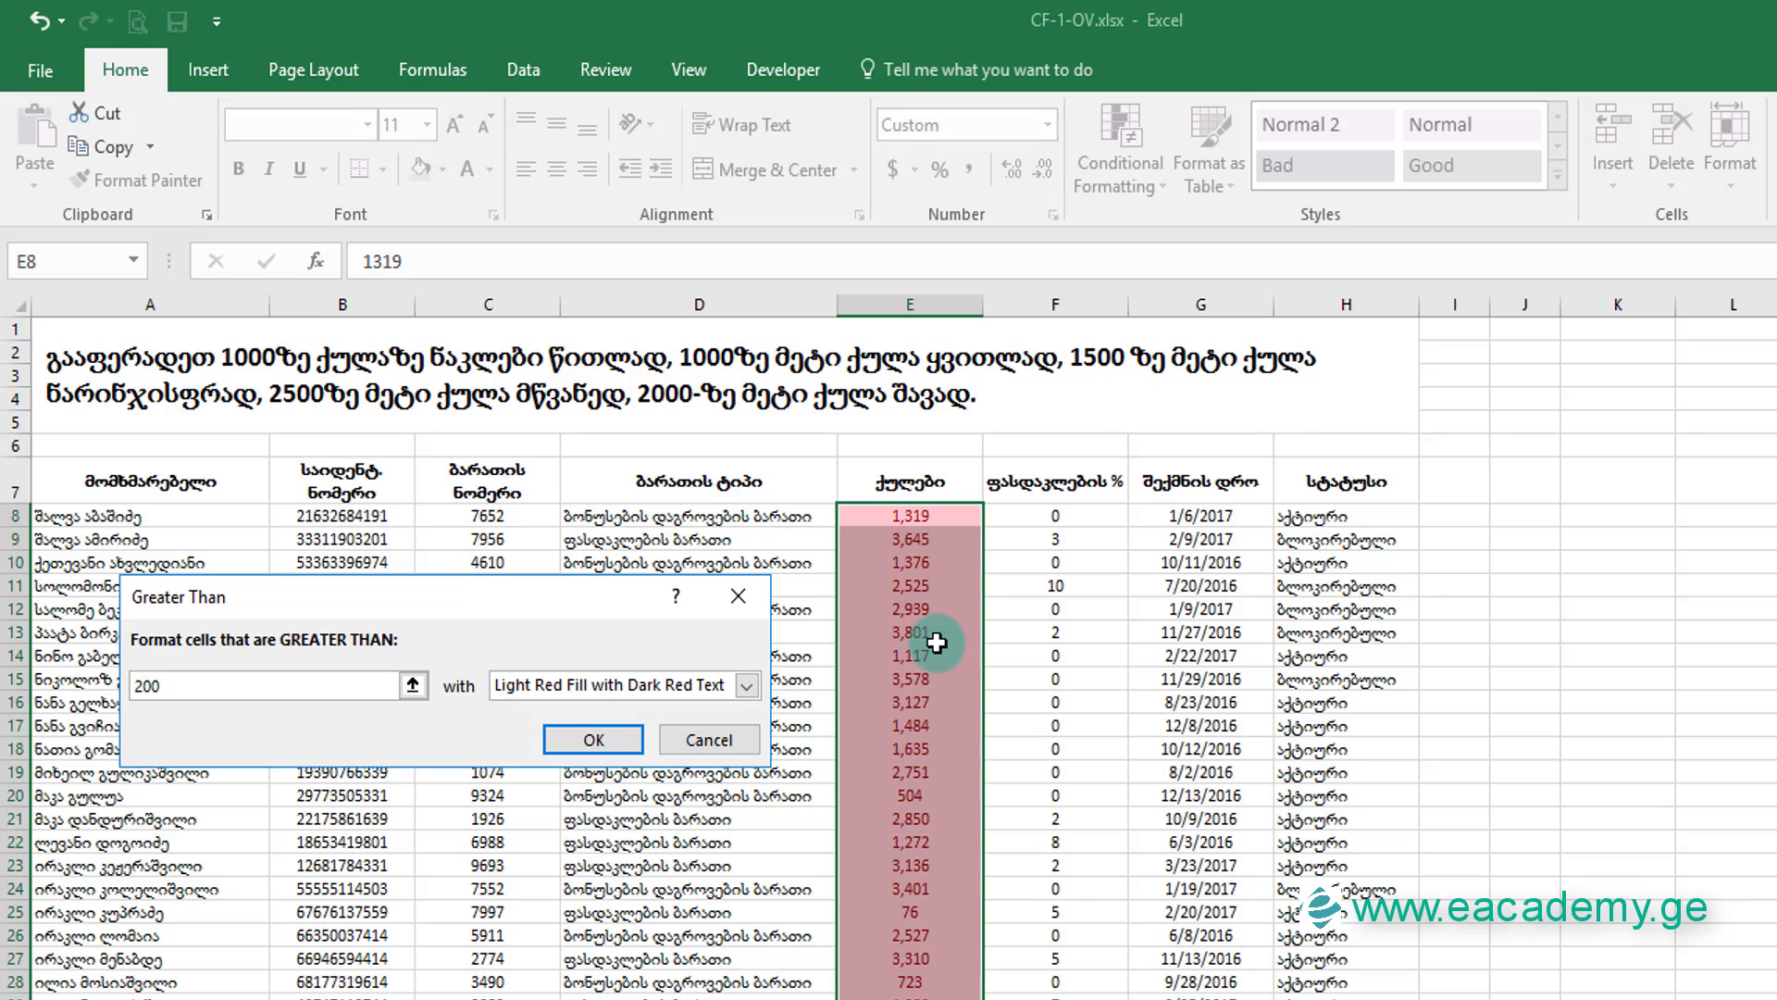
{"action": "type", "text": "0"}
{"action": "left_click", "coordinate": [620, 685]}
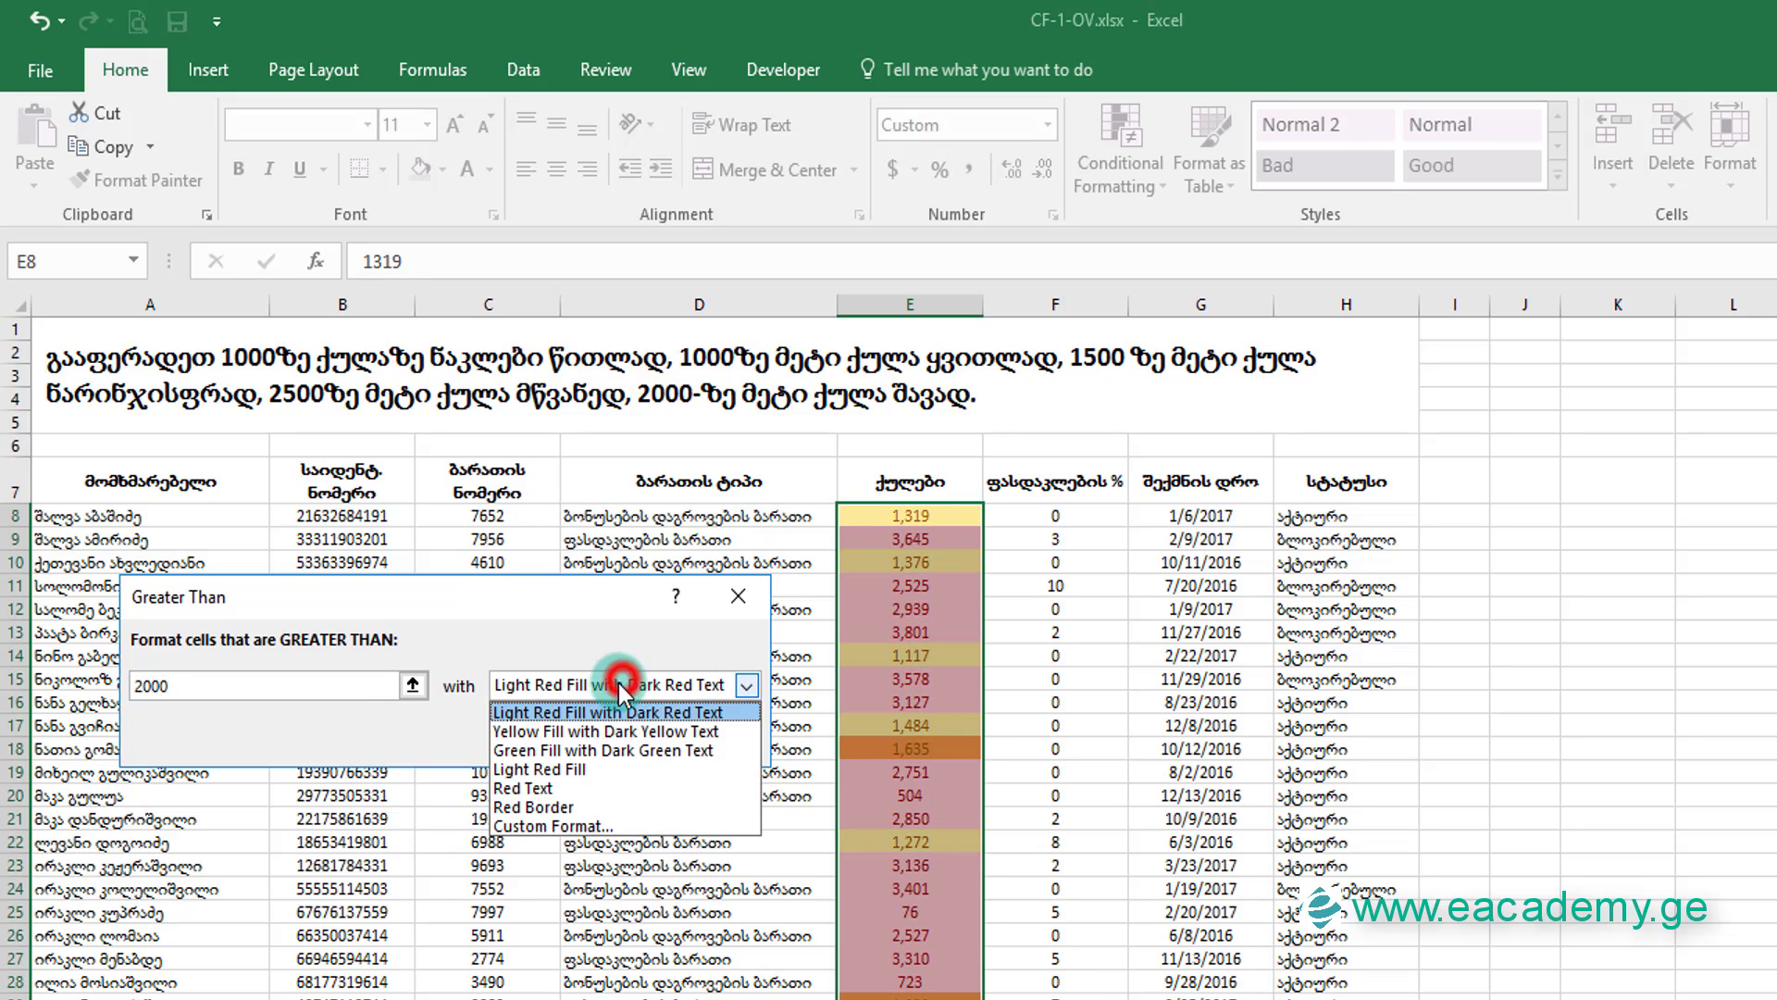
{"action": "left_click", "coordinate": [555, 826]}
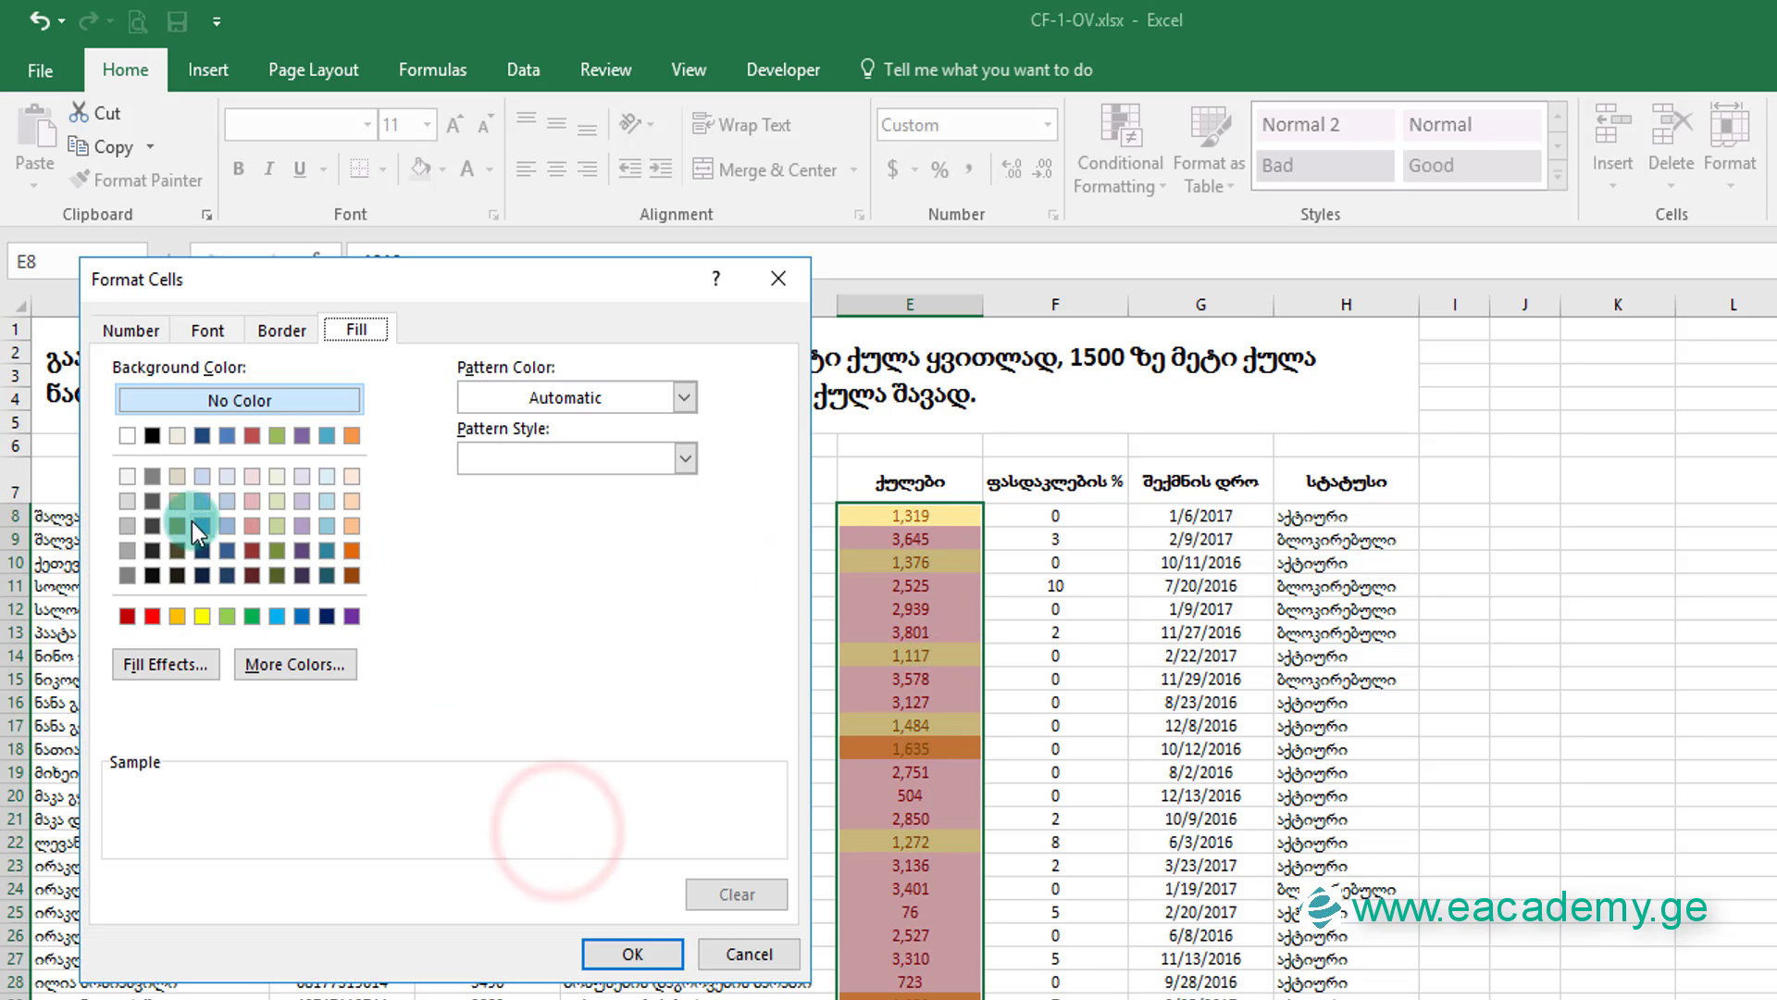
{"action": "left_click", "coordinate": [153, 435]}
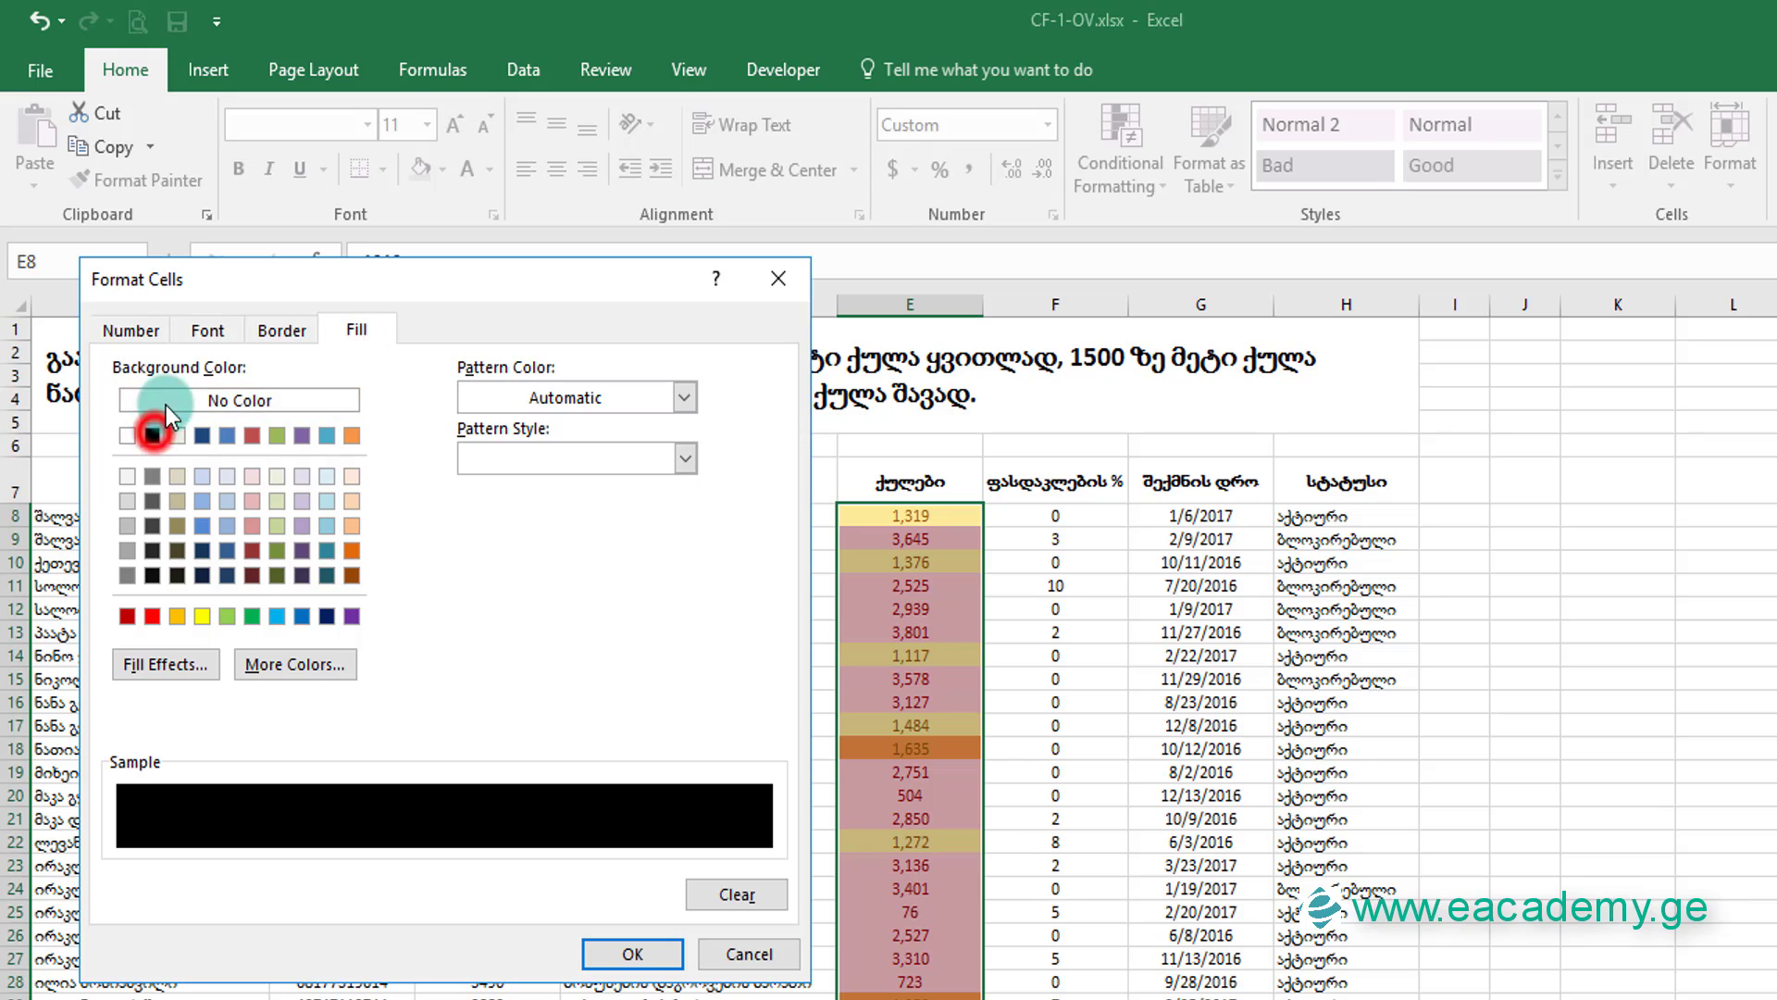
{"action": "left_click", "coordinate": [197, 333]}
{"action": "left_click", "coordinate": [524, 570]}
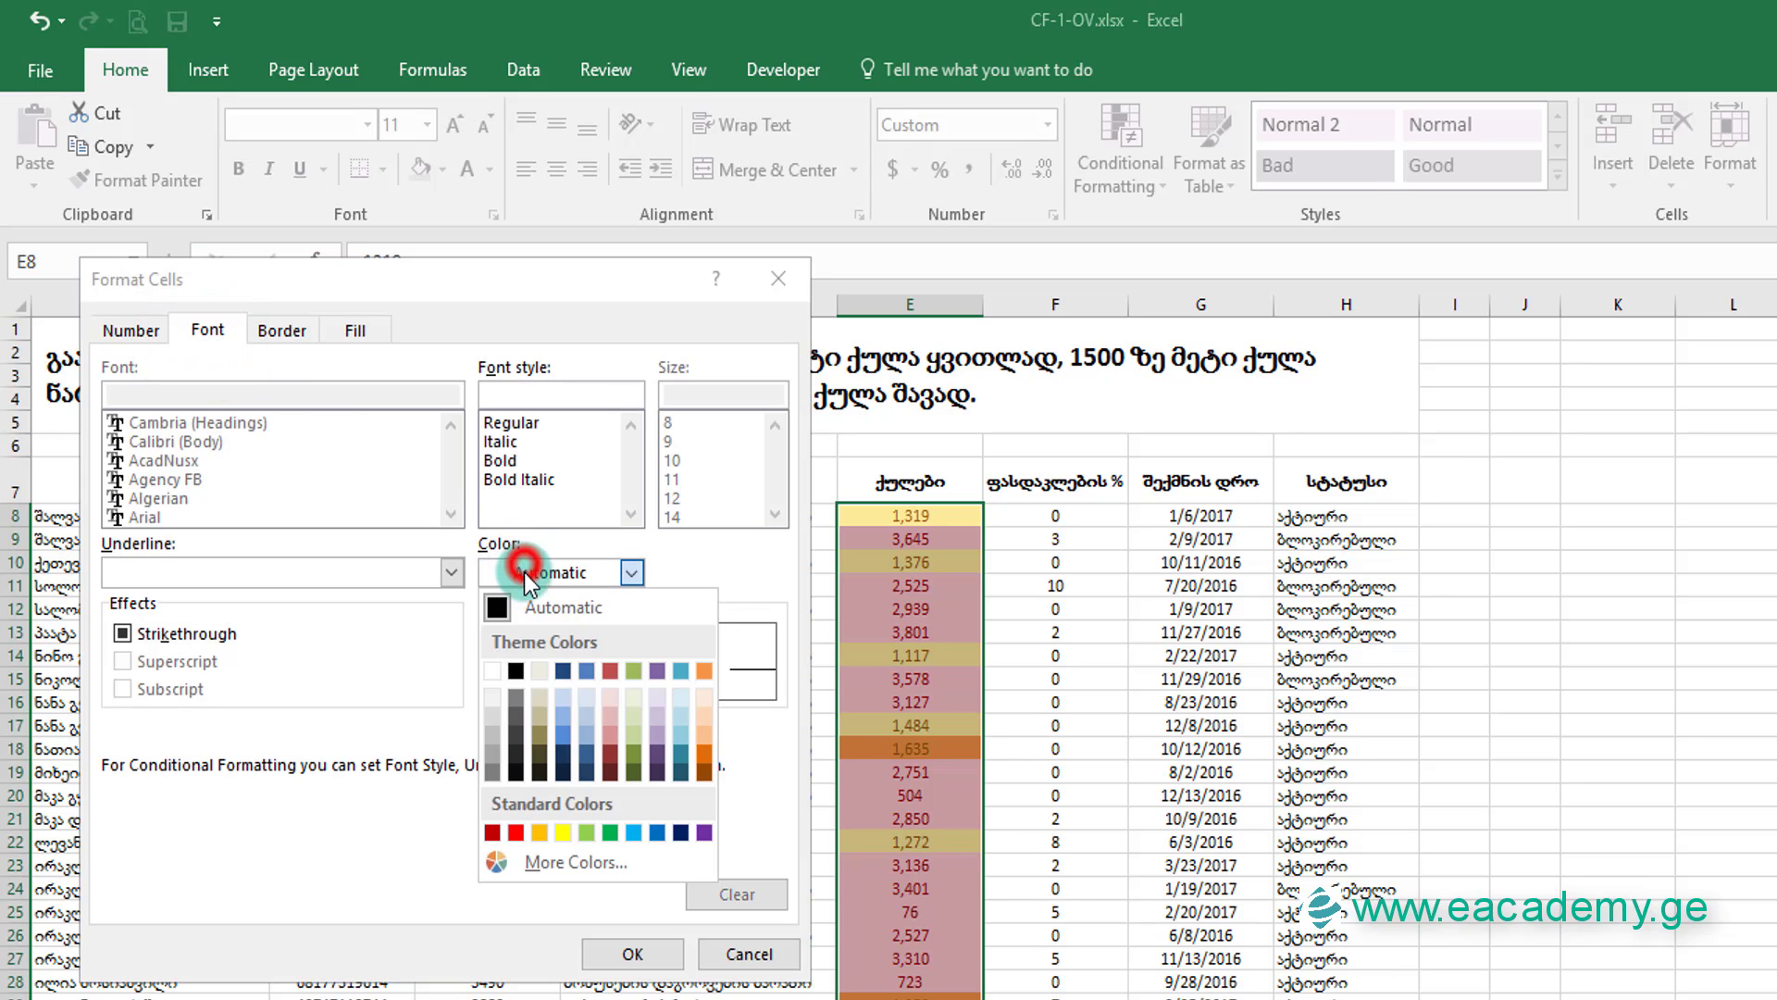
{"action": "left_click", "coordinate": [563, 832]}
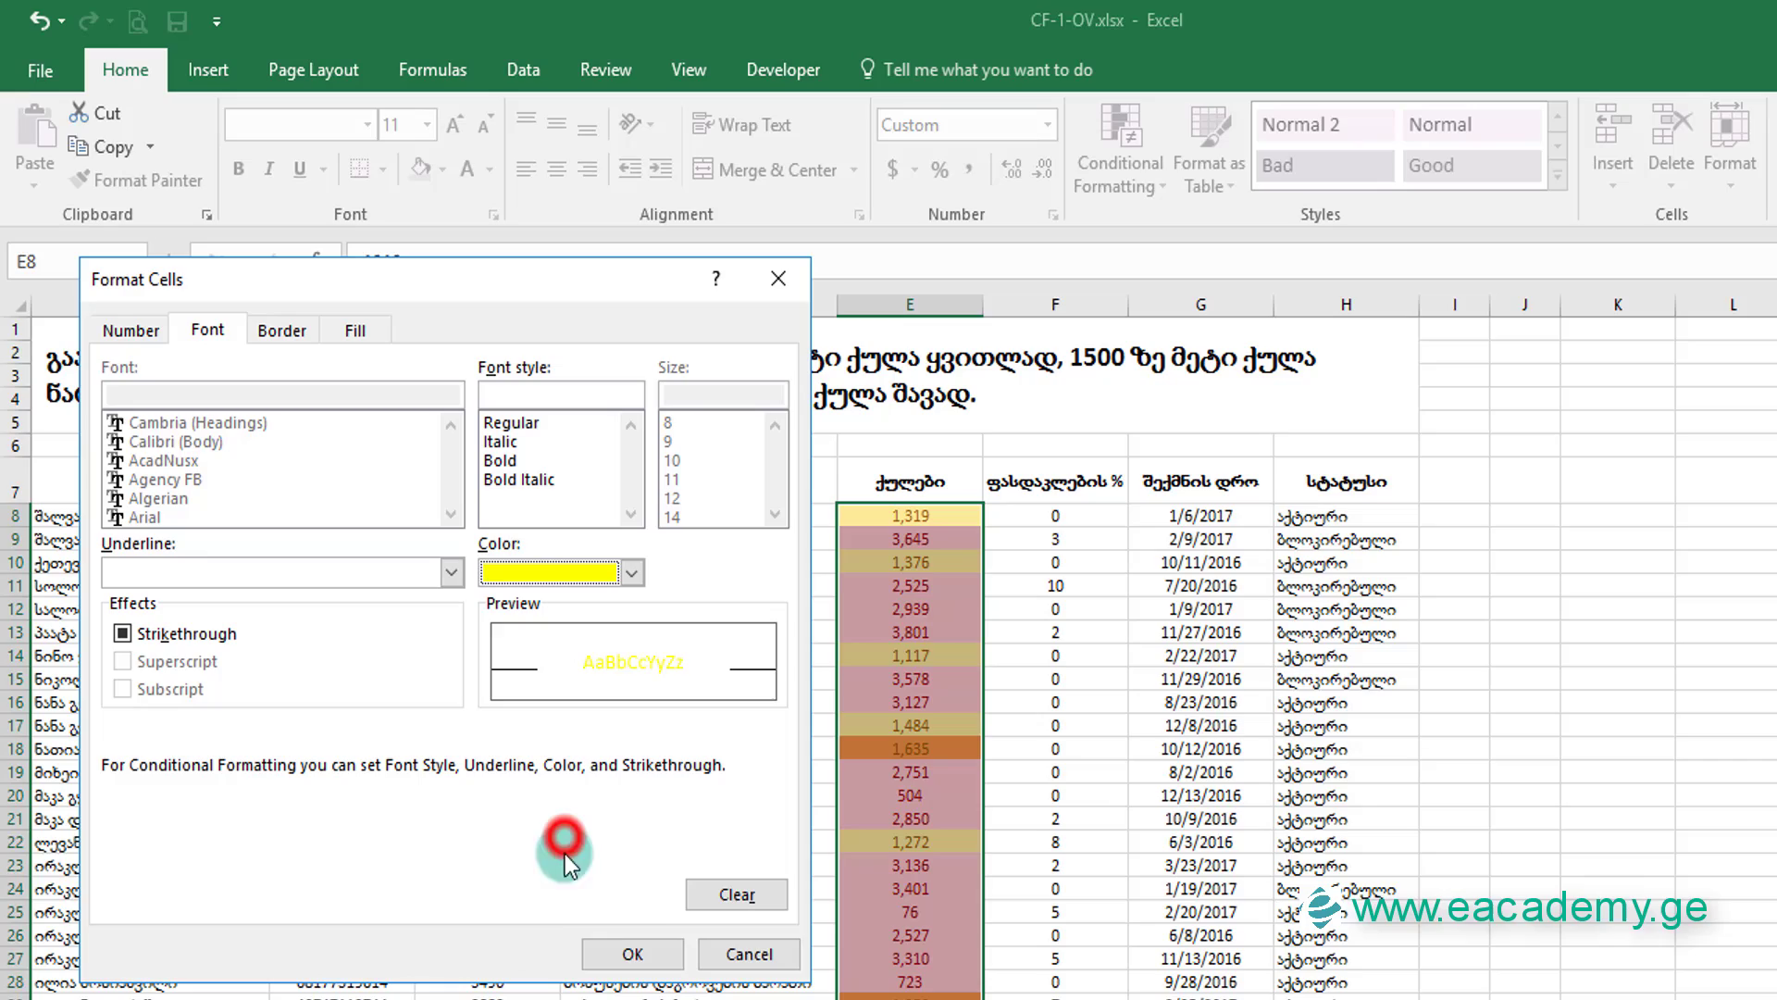
{"action": "left_click", "coordinate": [650, 950]}
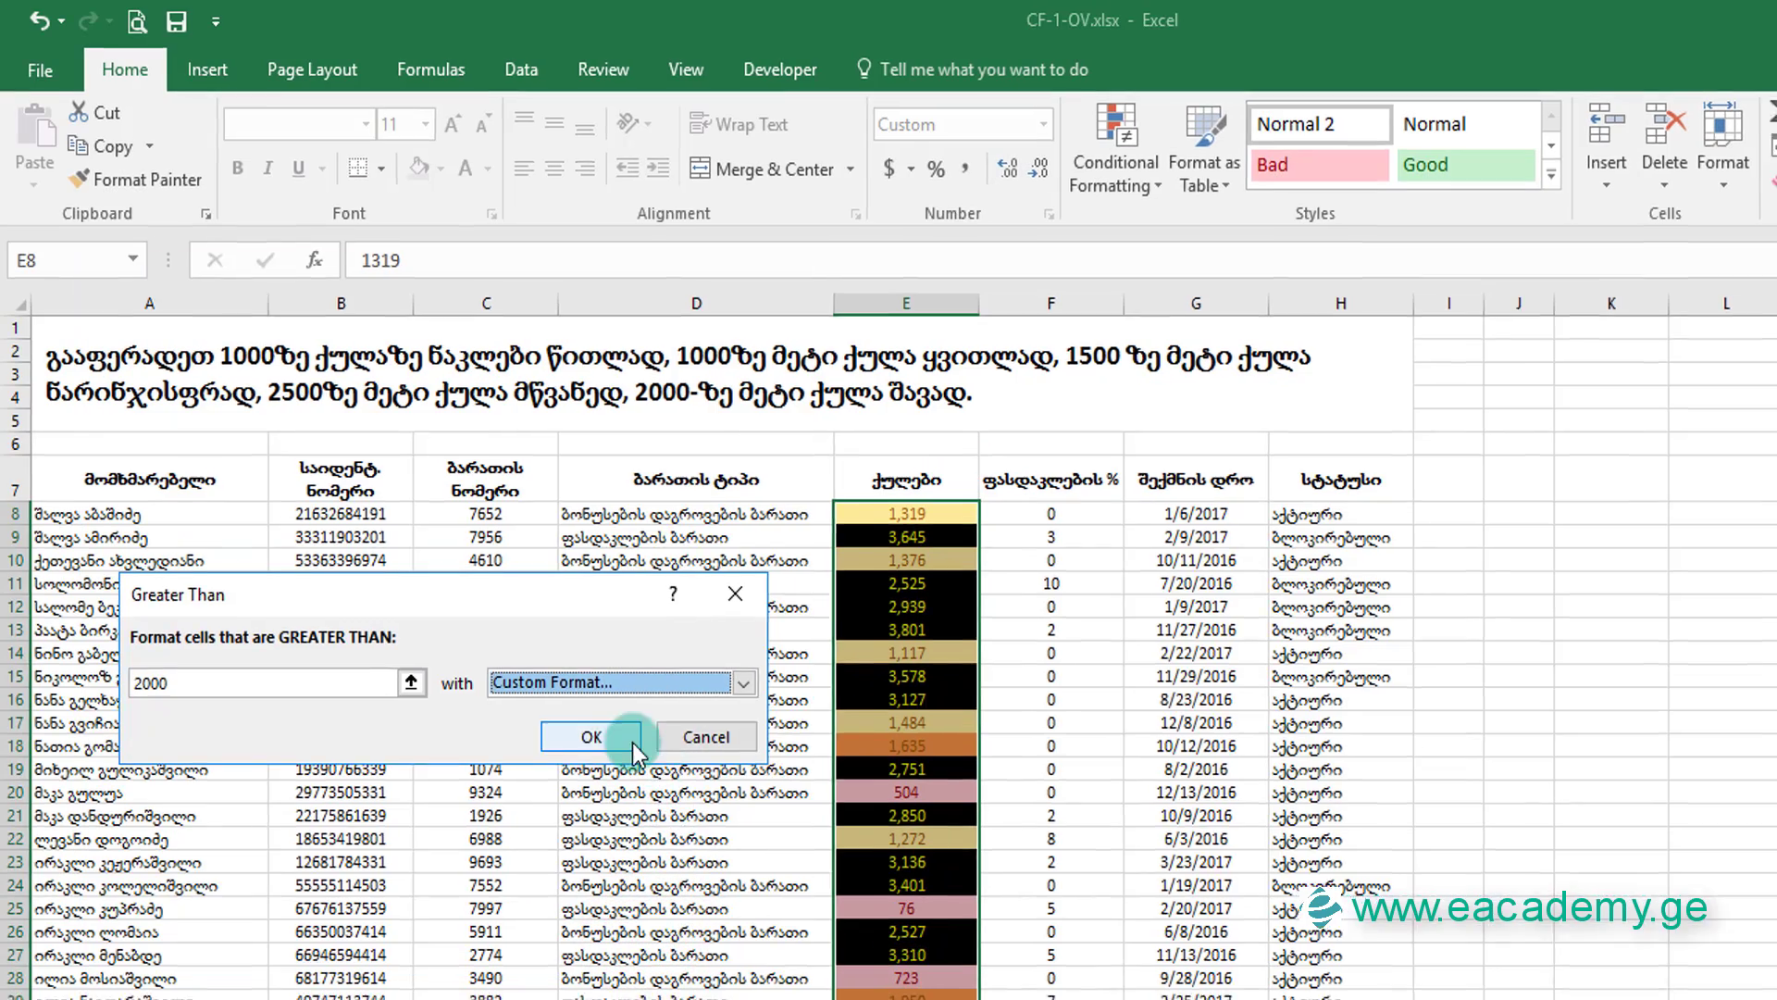
{"action": "left_click", "coordinate": [593, 740]}
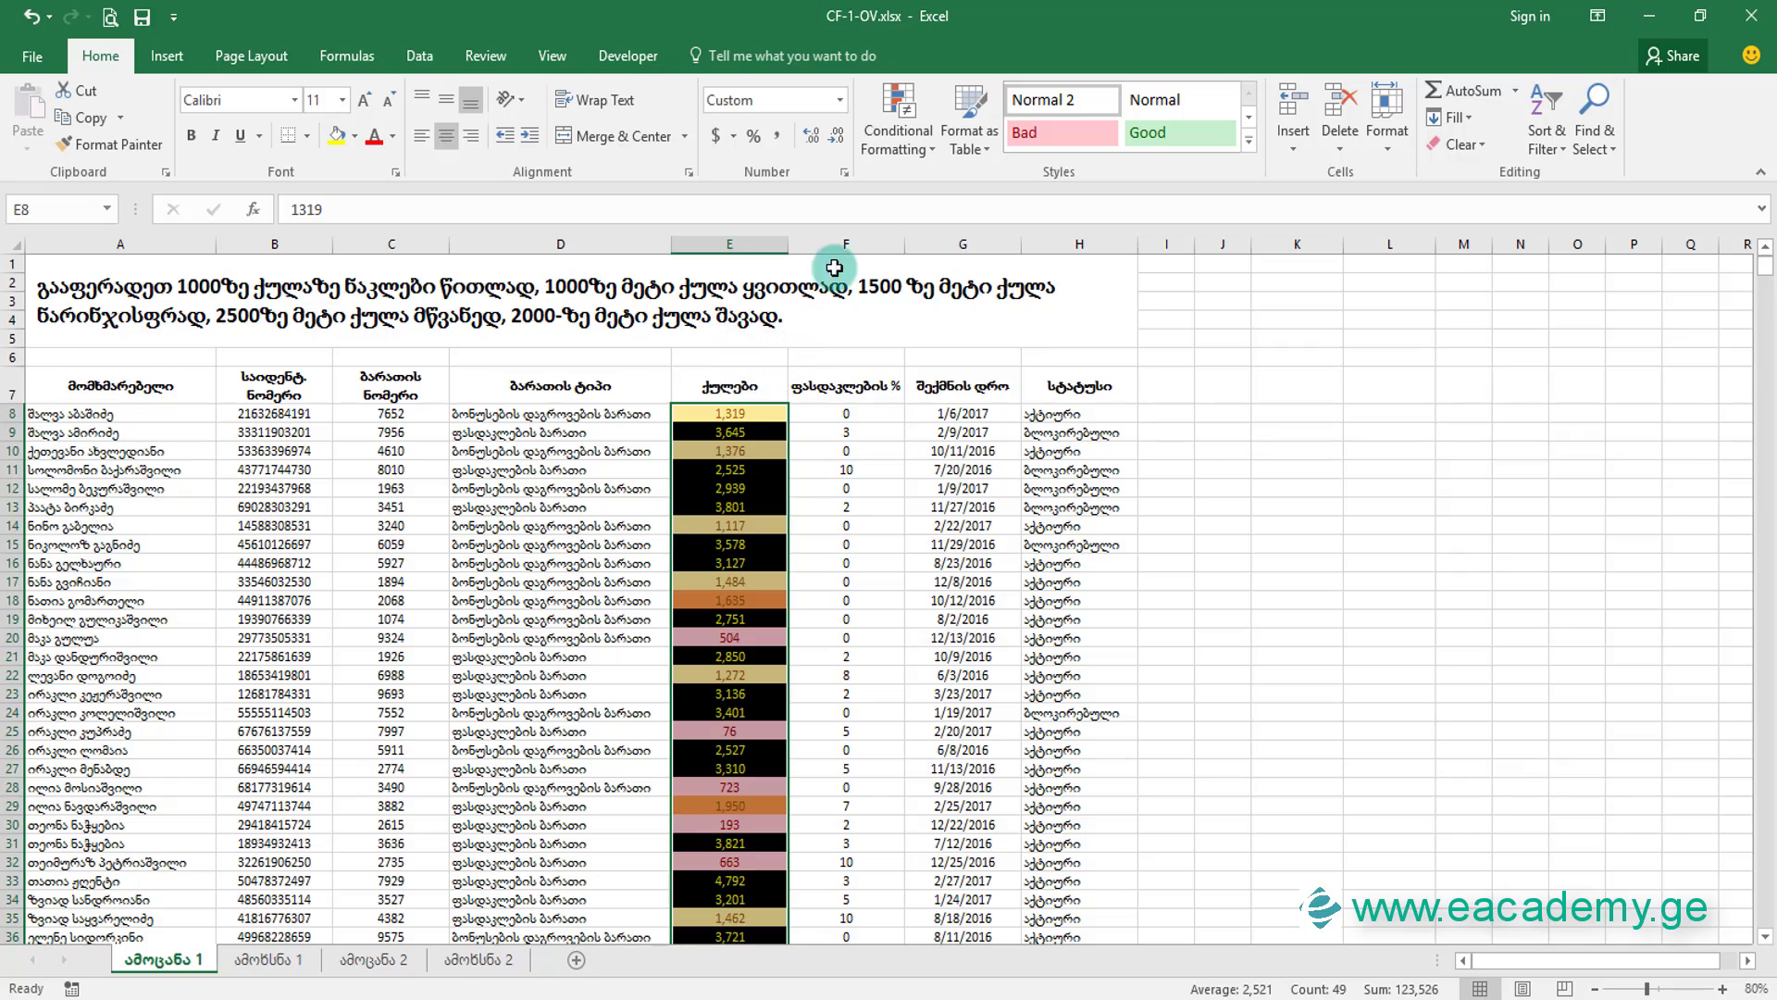
Move the Cell Value > 2500 rule above the 2000 rule in Manage Rules and apply.
{"action": "left_click", "coordinate": [893, 149]}
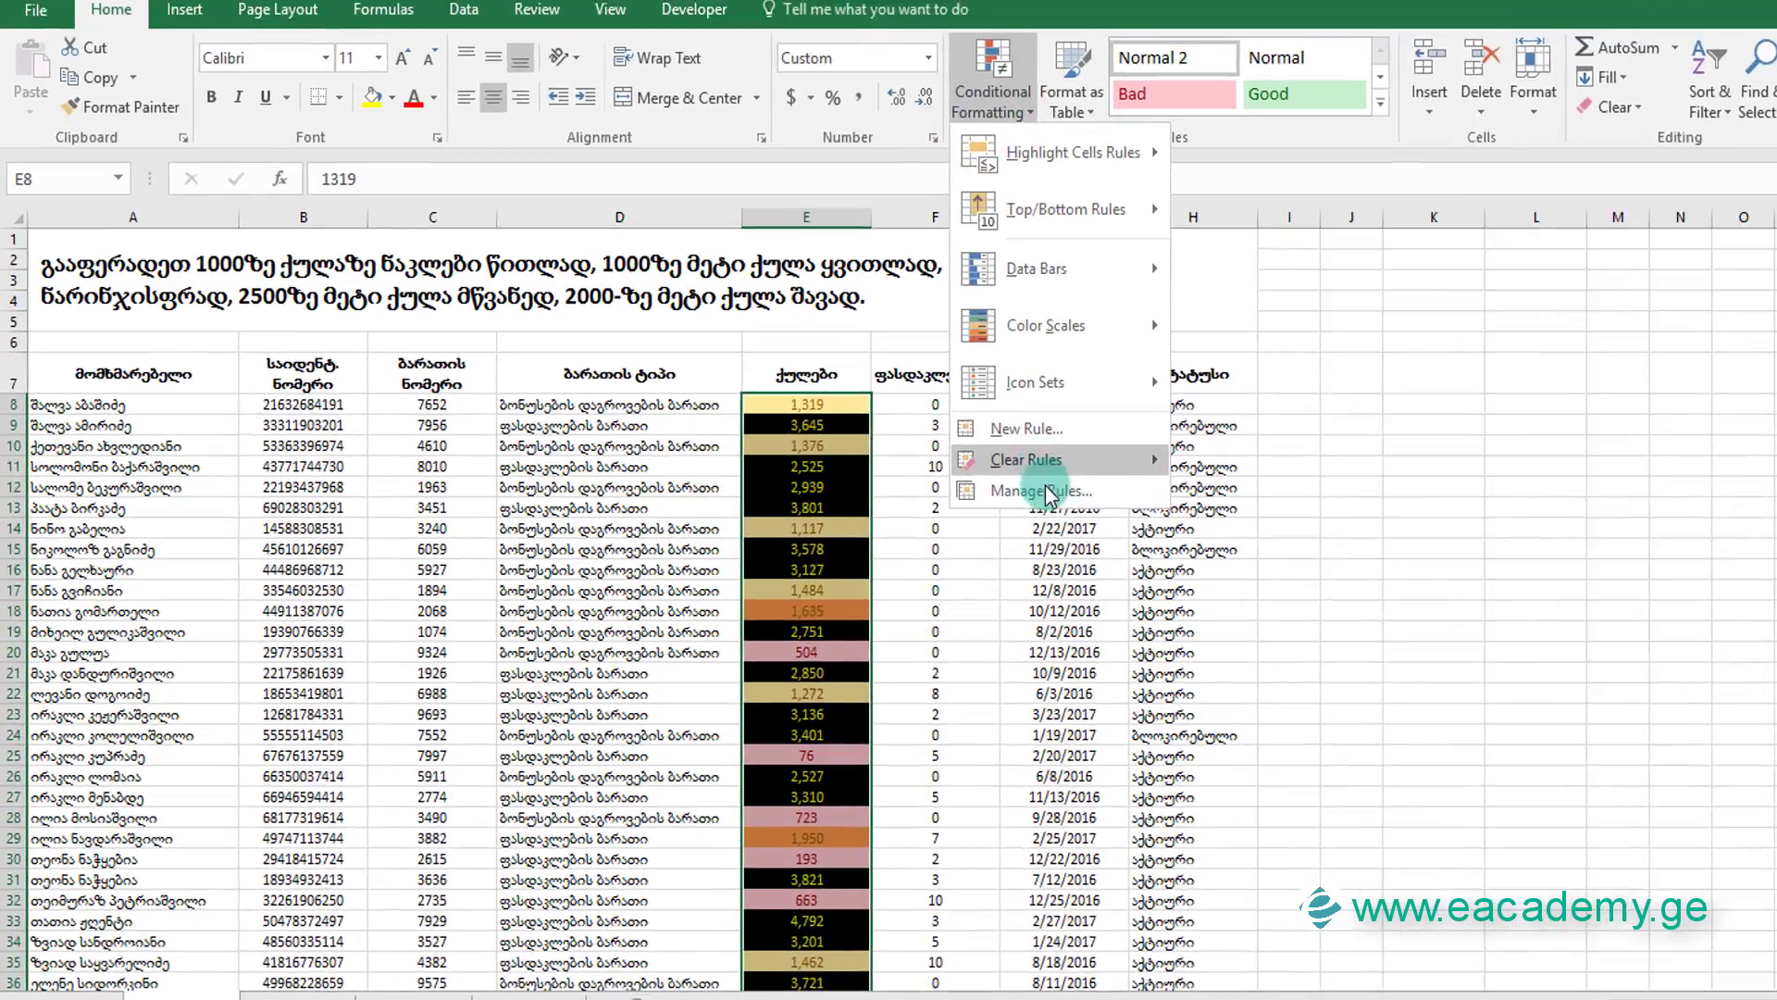
{"action": "left_click", "coordinate": [949, 486]}
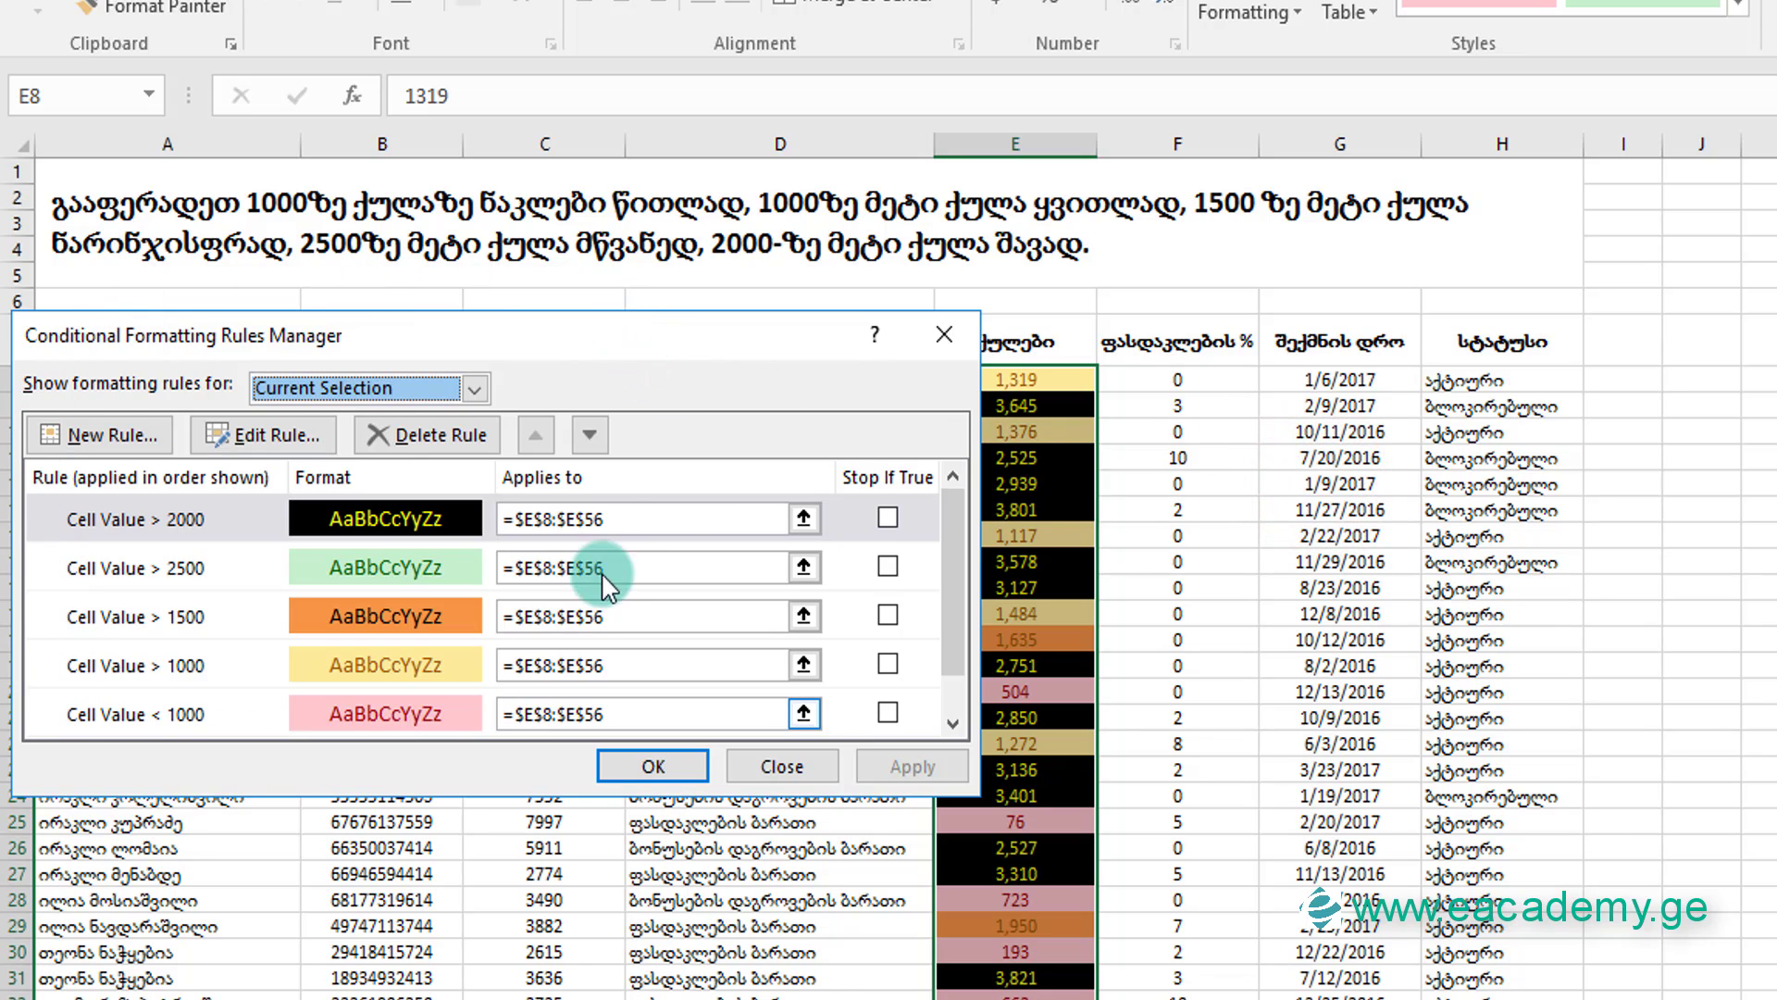
{"action": "mouse_move", "coordinate": [958, 597]}
{"action": "left_mouse_down"}
{"action": "mouse_move", "coordinate": [958, 635]}
{"action": "mouse_move", "coordinate": [964, 478]}
{"action": "left_mouse_up"}
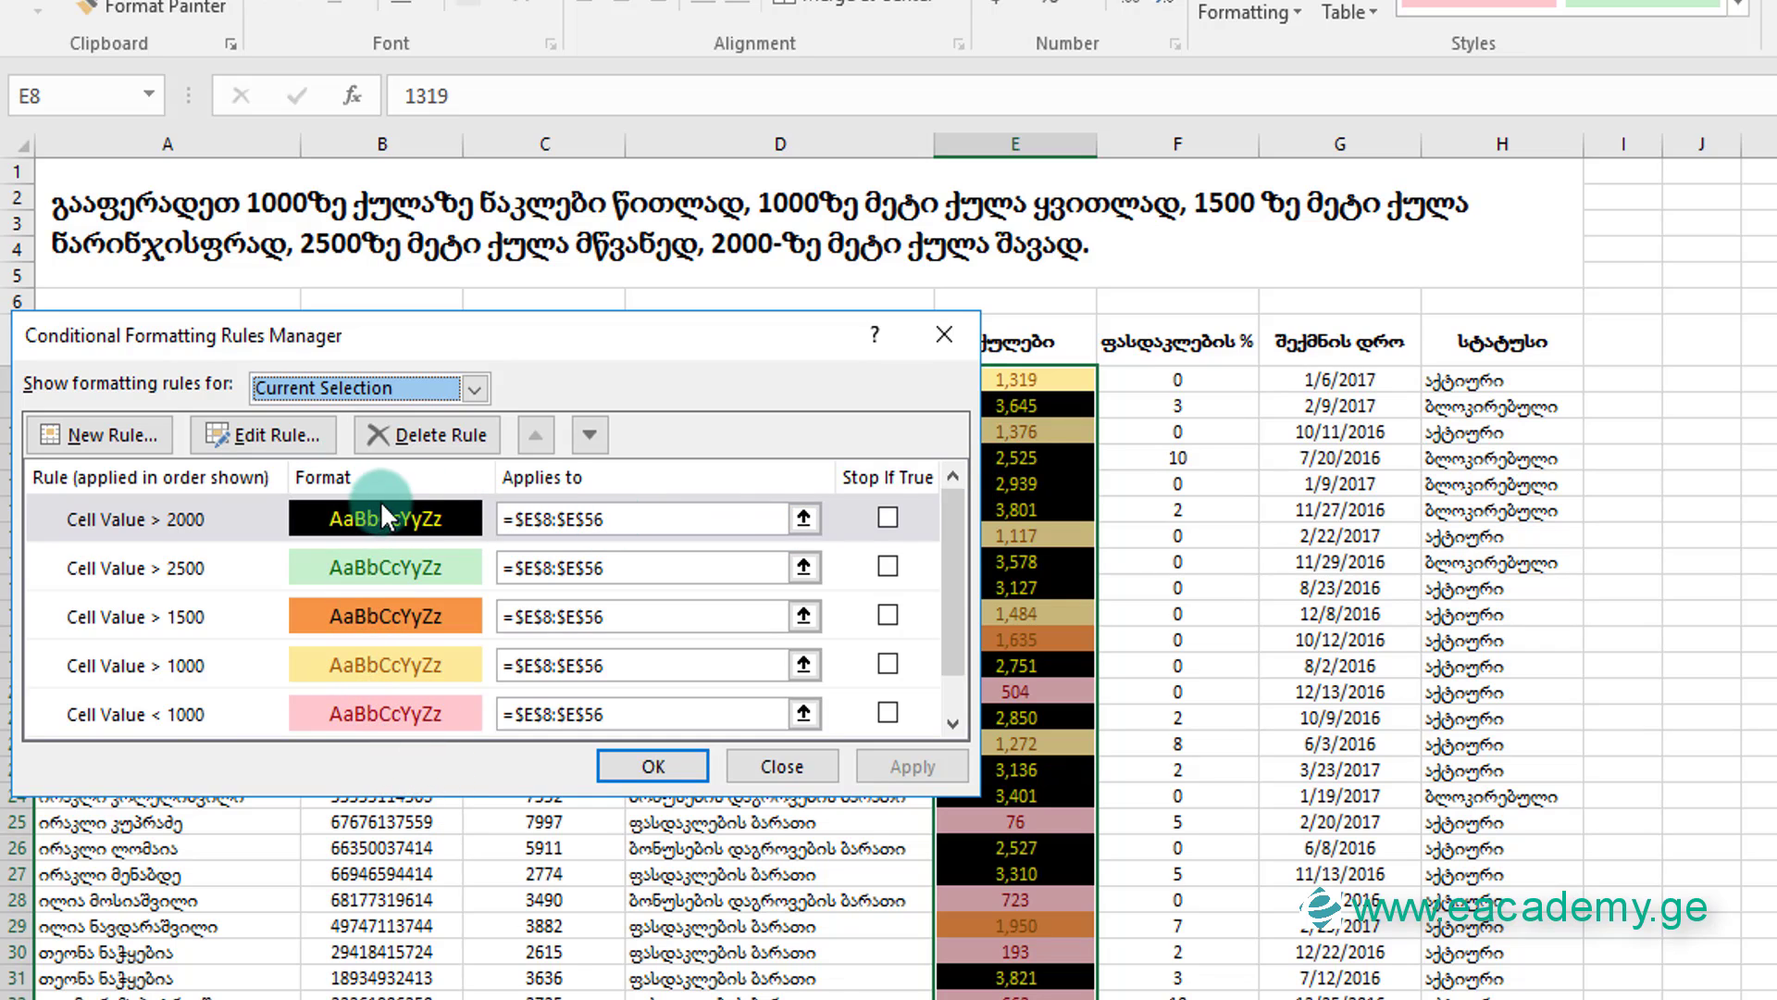
{"action": "left_click", "coordinate": [344, 563]}
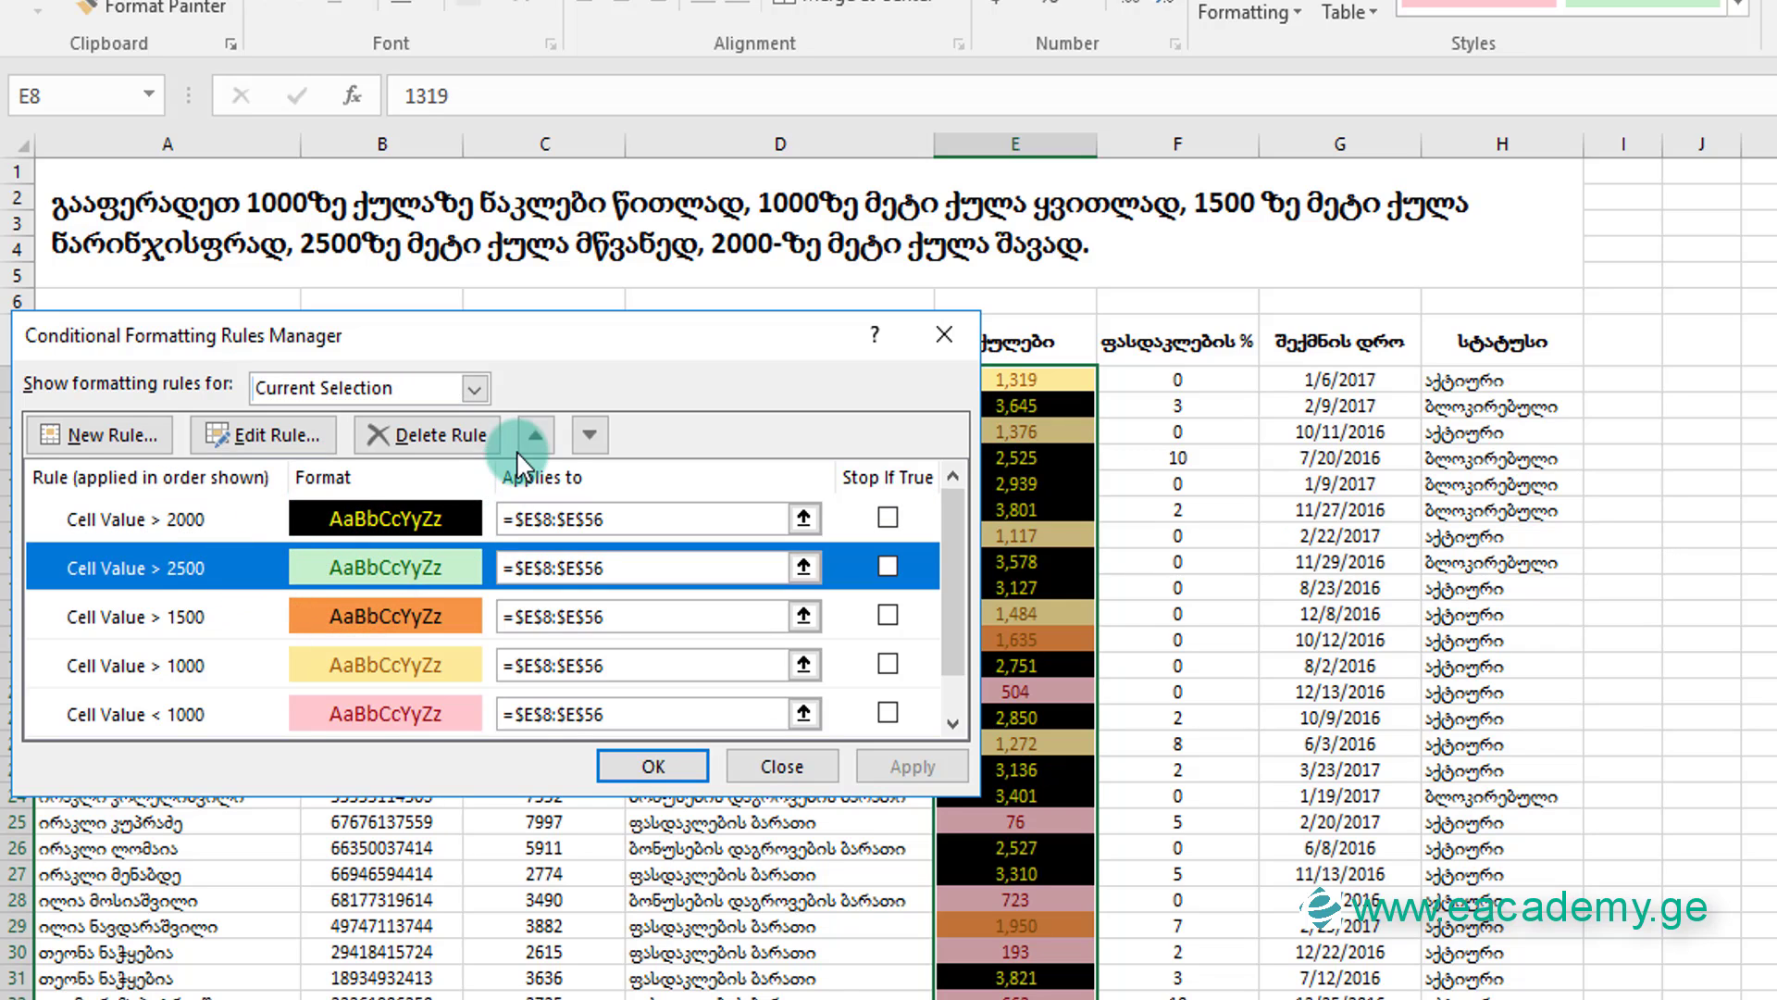
{"action": "left_click", "coordinate": [535, 435]}
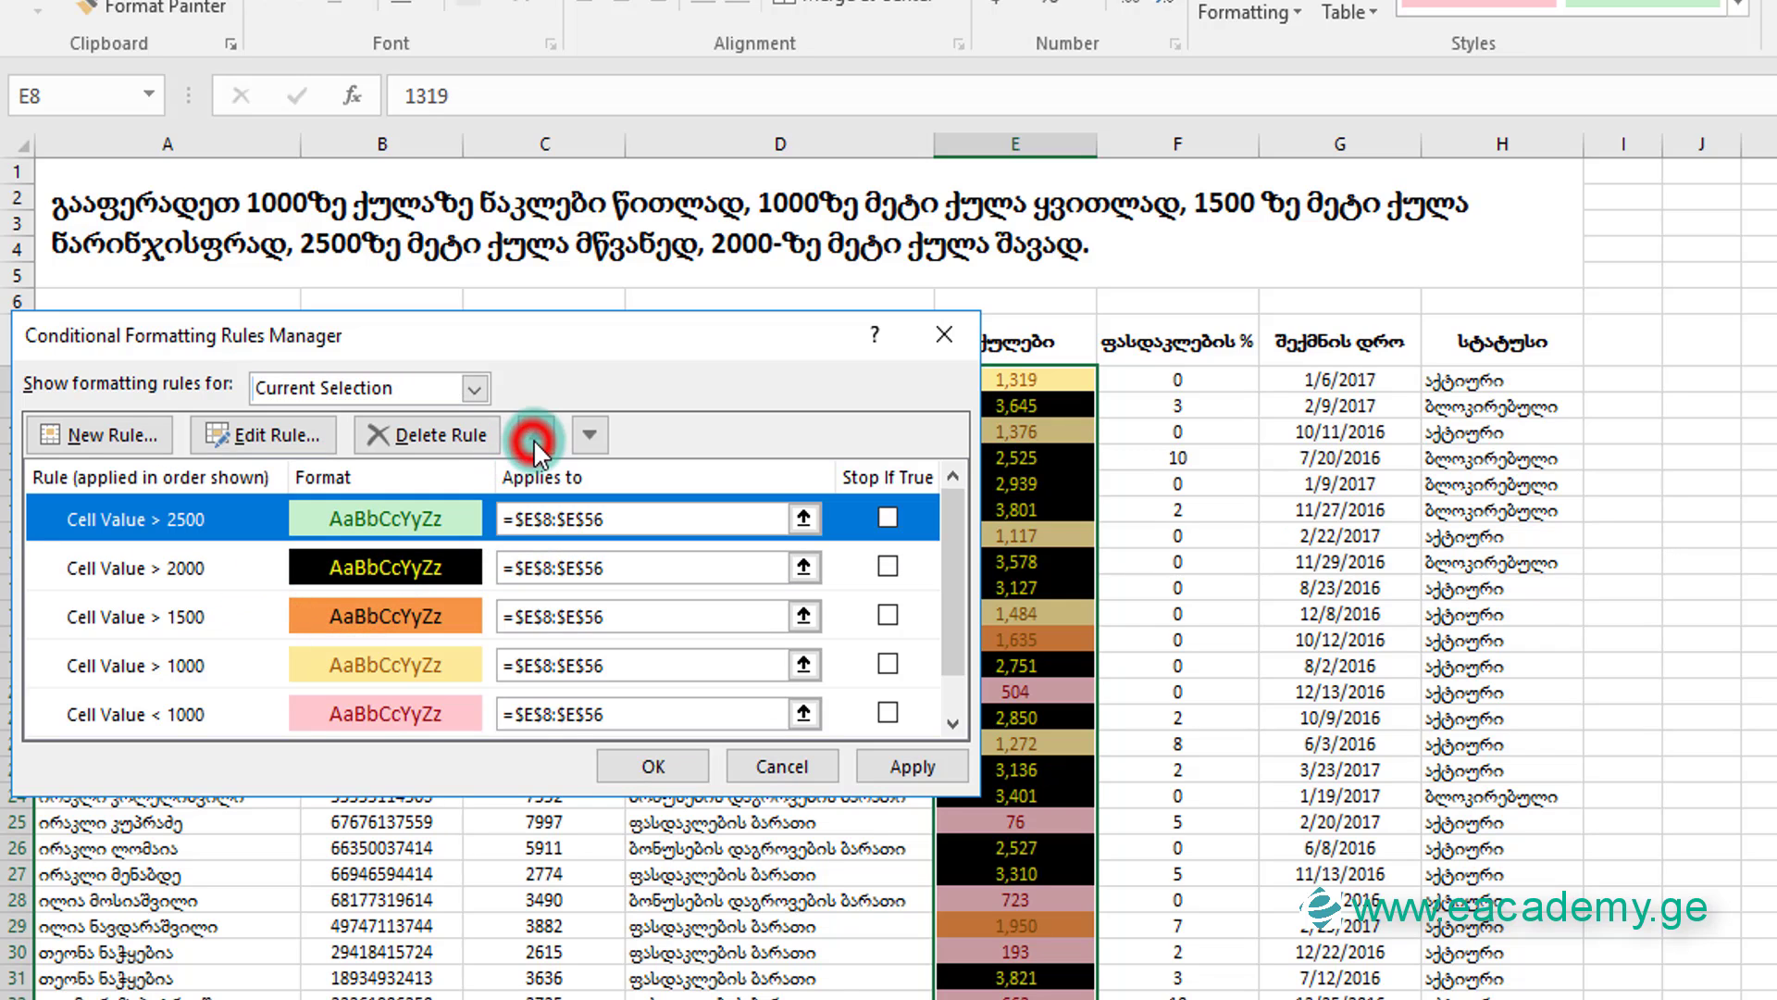
{"action": "left_click", "coordinate": [636, 761]}
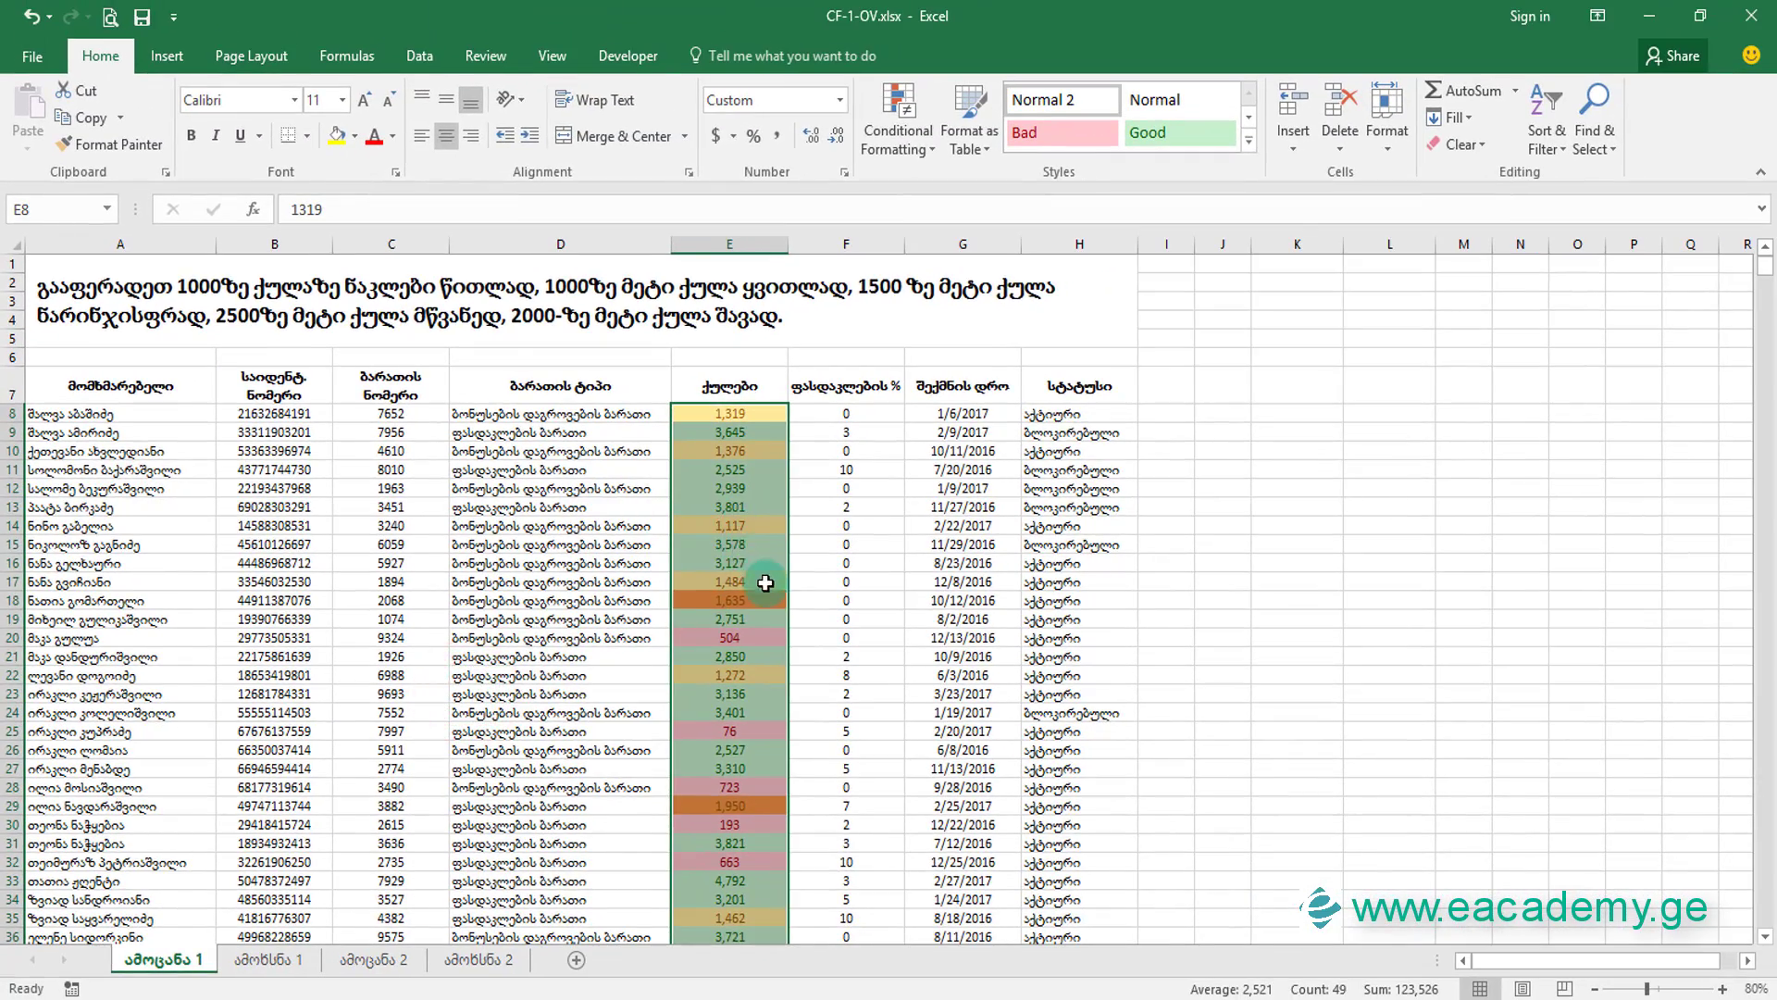
Change cell E11 to 2300 to test the black-and-yellow above-2000 rule.
{"action": "scroll", "coordinate": [771, 615], "scroll_direction": "down", "scroll_amount": 2}
{"action": "scroll", "coordinate": [771, 615], "scroll_direction": "down", "scroll_amount": 1}
{"action": "scroll", "coordinate": [771, 620], "scroll_direction": "down", "scroll_amount": 1}
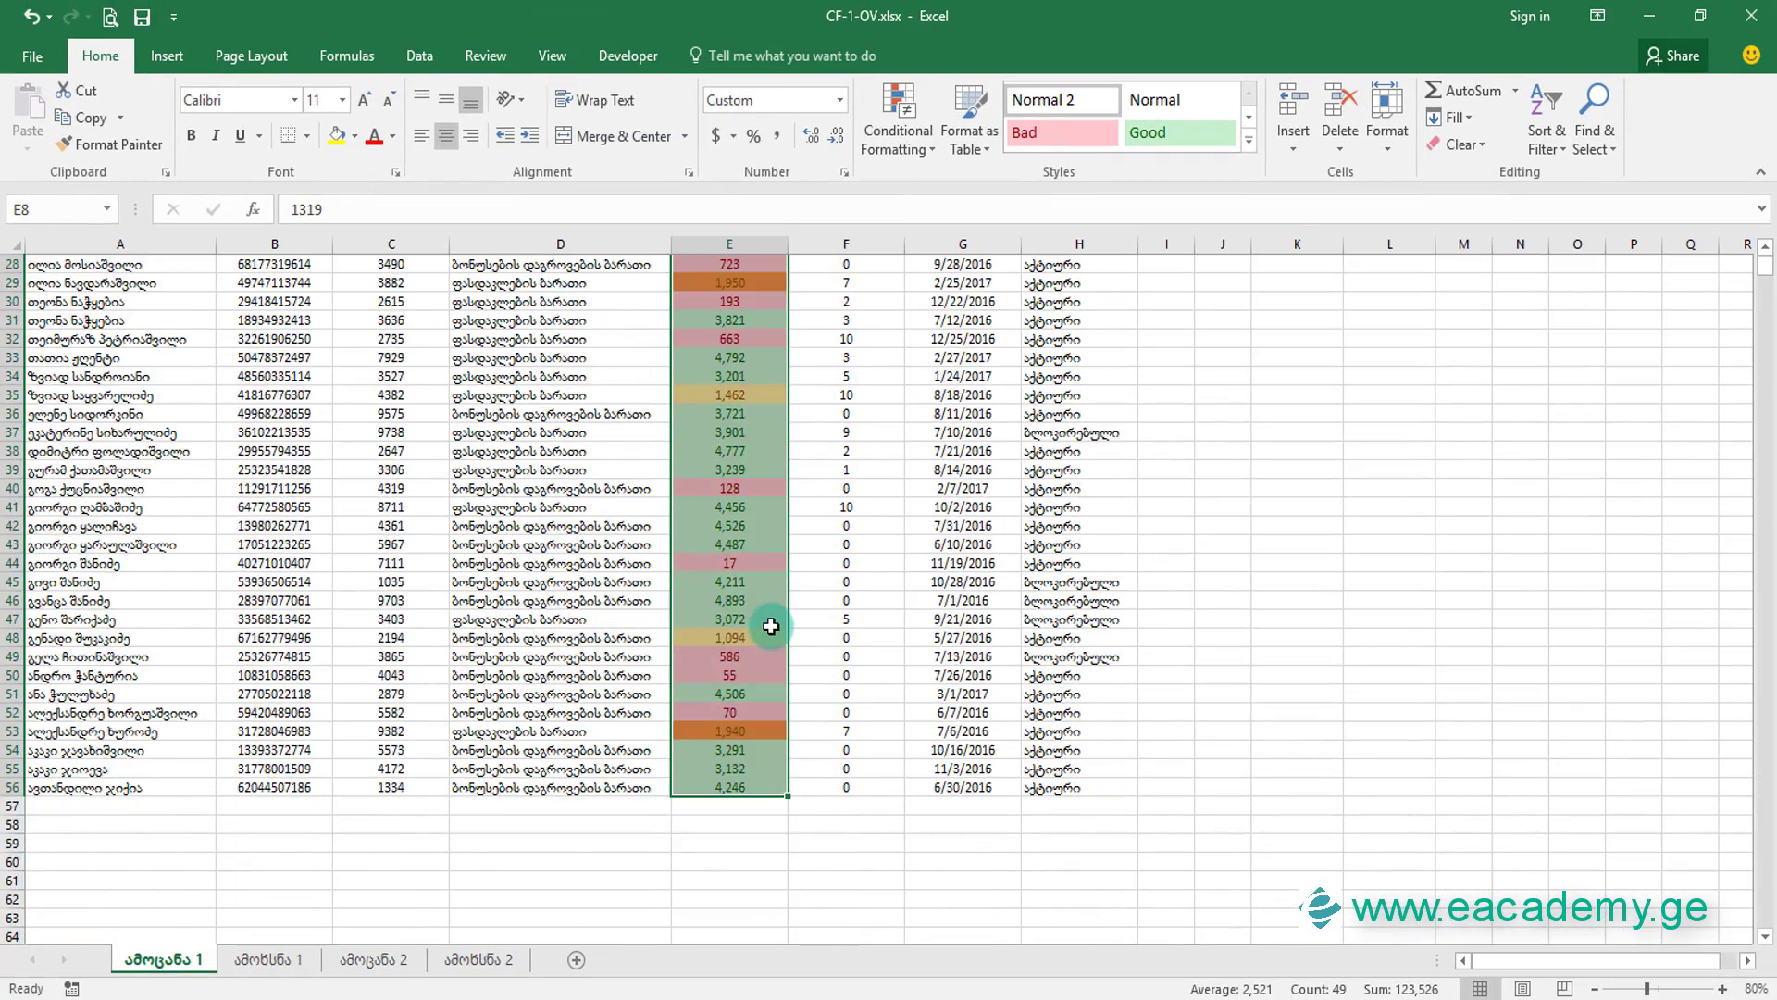
{"action": "scroll", "coordinate": [771, 627], "scroll_direction": "up", "scroll_amount": 4}
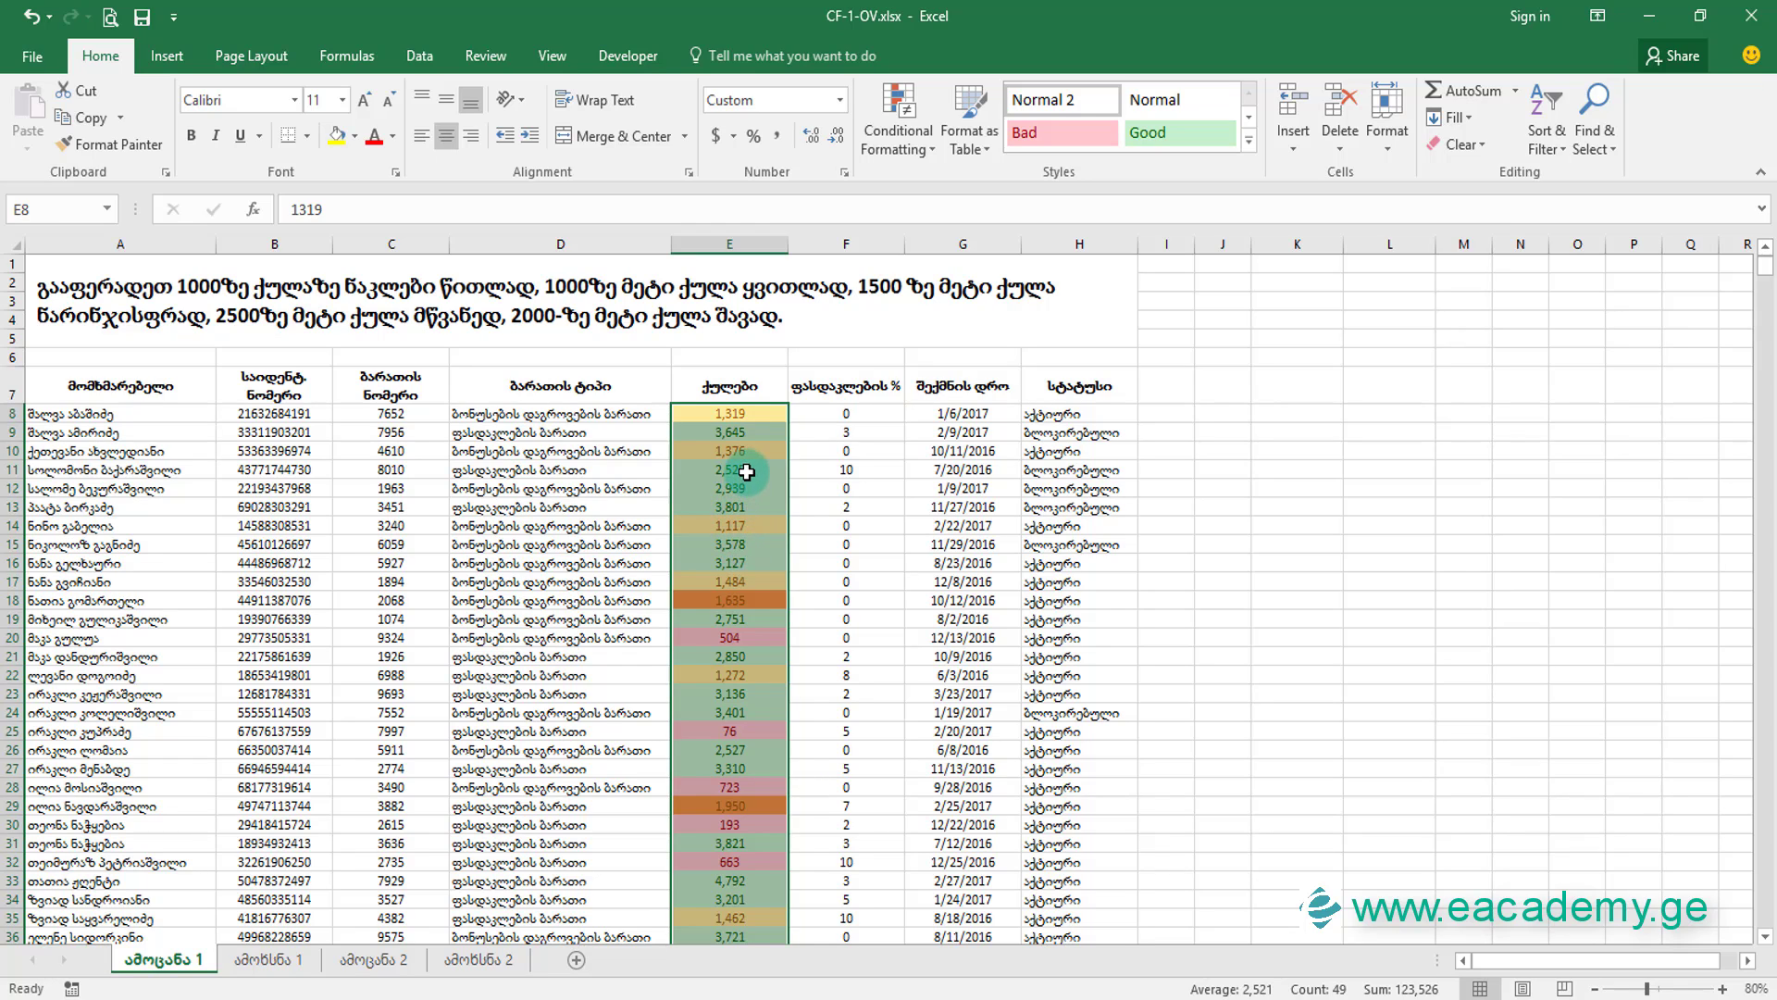
{"action": "left_click", "coordinate": [747, 470]}
{"action": "type", "text": "2"}
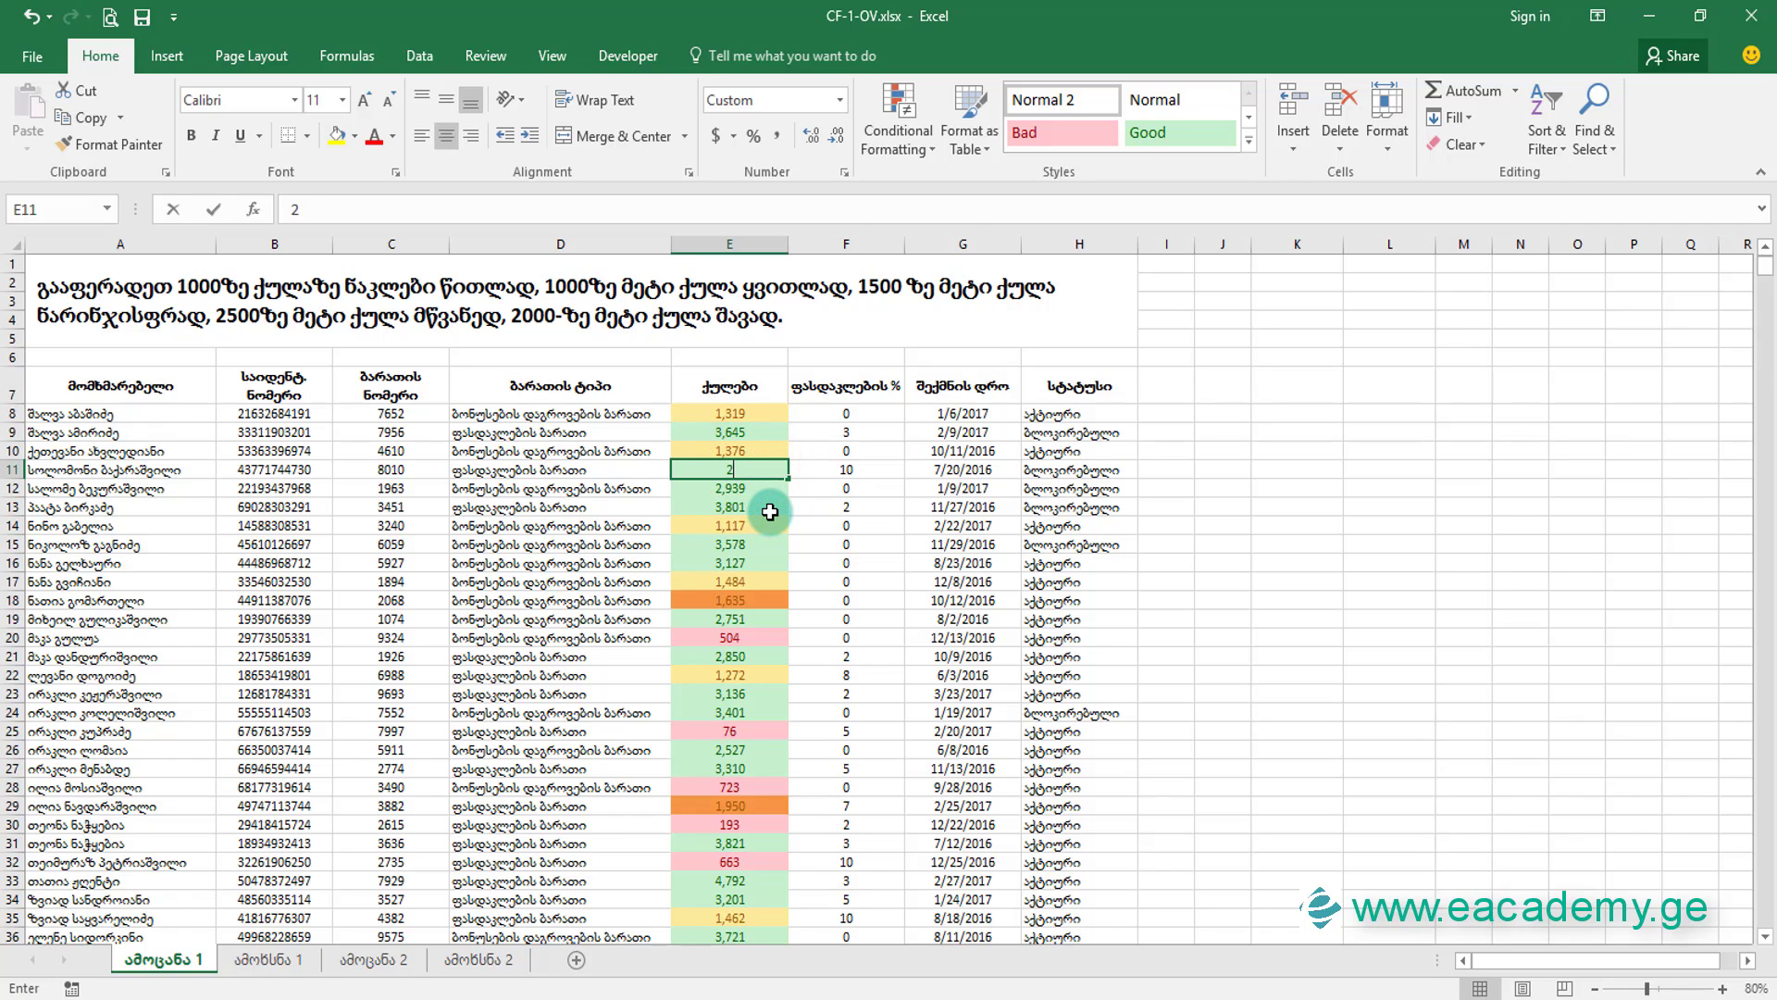
{"action": "type", "text": "300"}
{"action": "key", "text": "Return"}
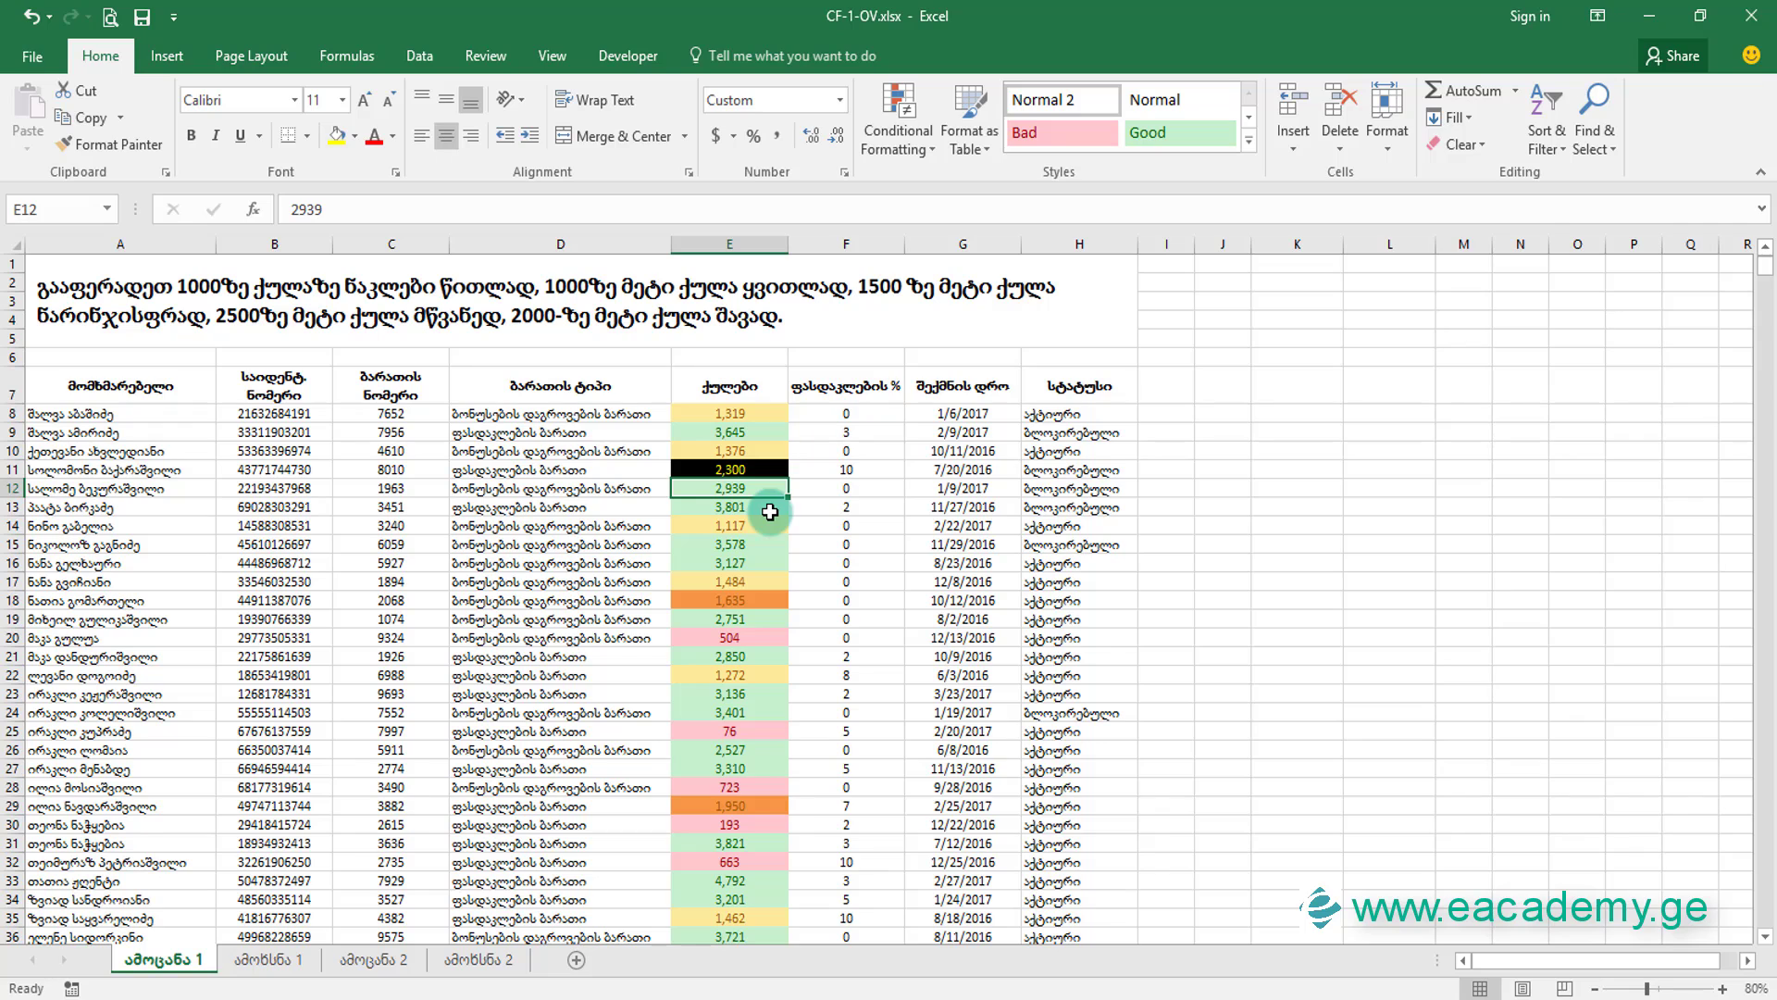
On sheet ამოცანა 2, select E8:E56 and clear all conditional formatting rules from the sheet.
{"action": "left_click", "coordinate": [389, 962]}
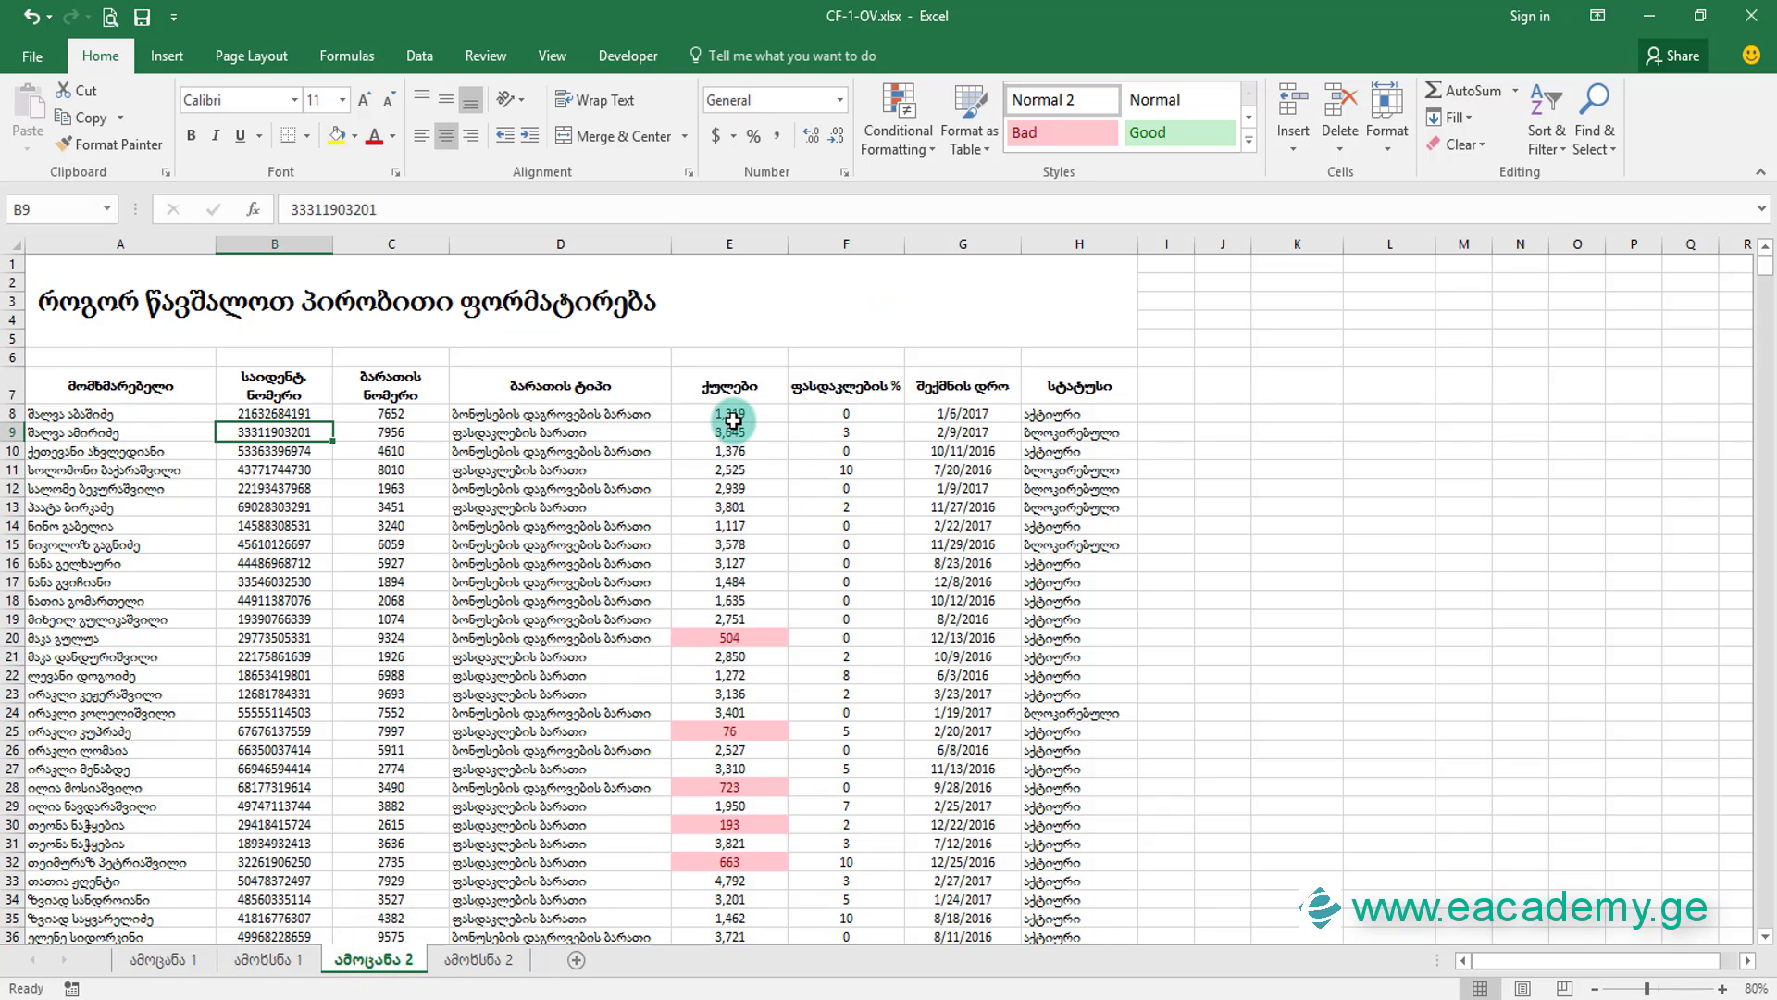
{"action": "left_click_drag", "start_coordinate": [729, 414], "coordinate": [759, 871]}
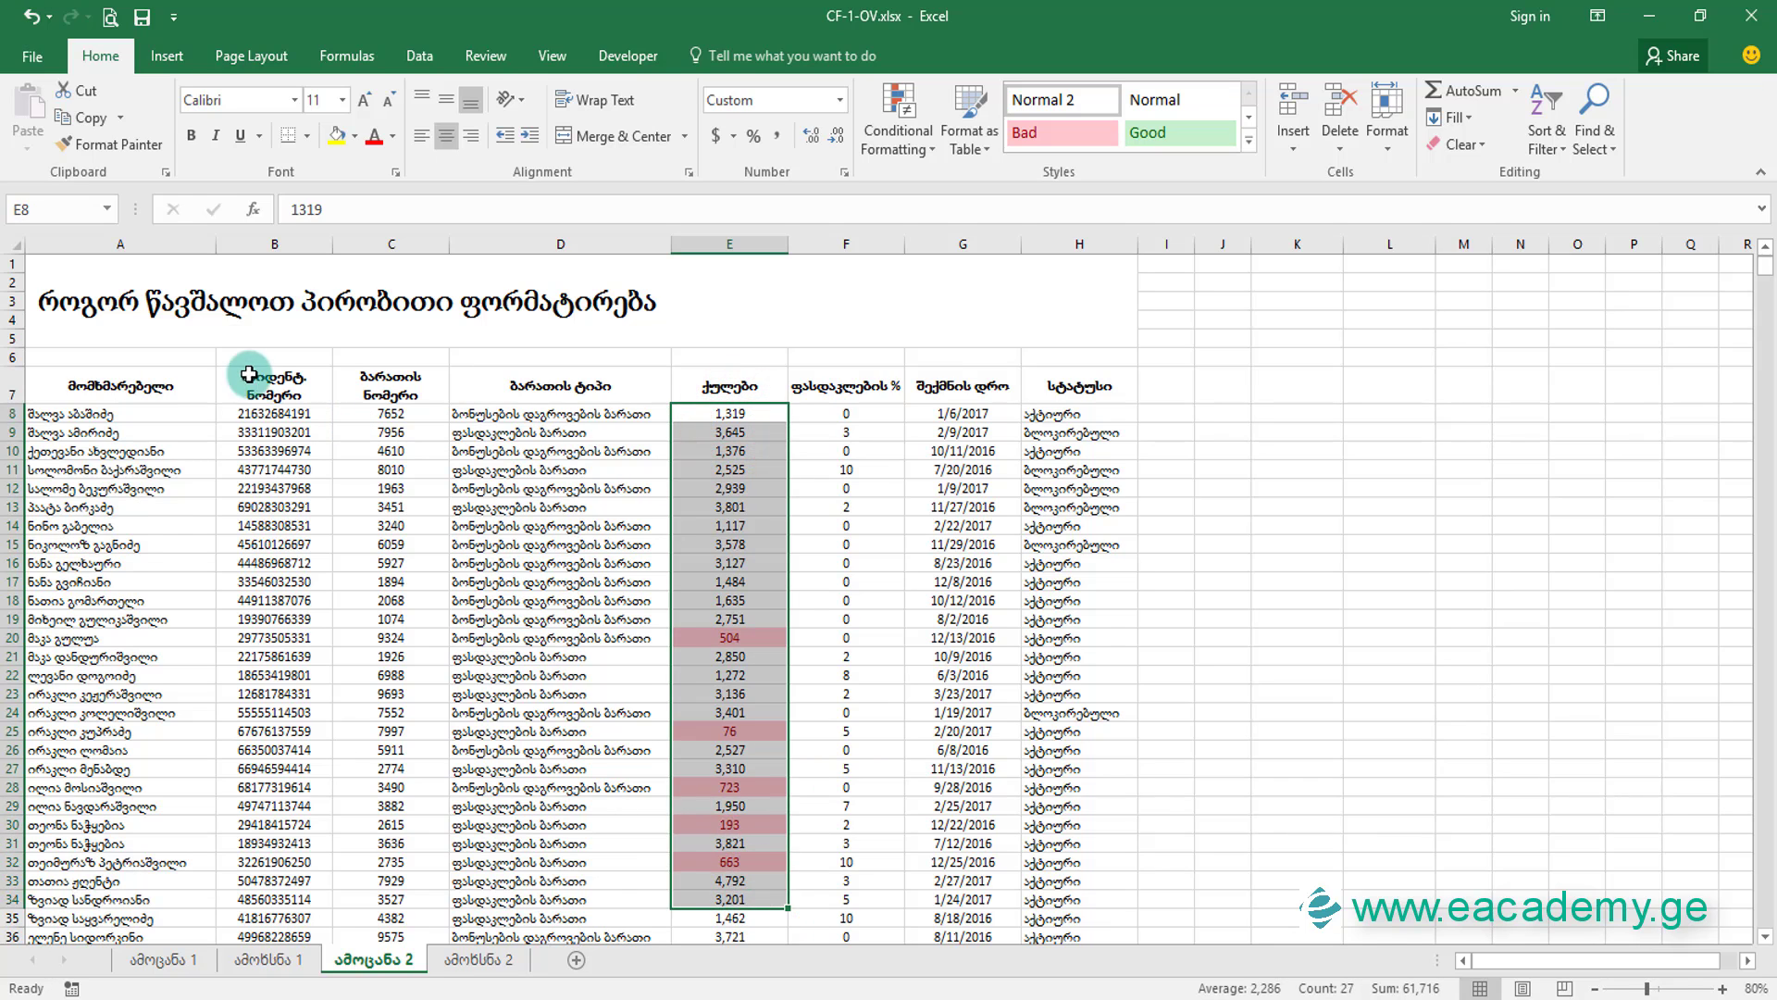
{"action": "left_click", "coordinate": [771, 472]}
{"action": "left_click", "coordinate": [750, 413]}
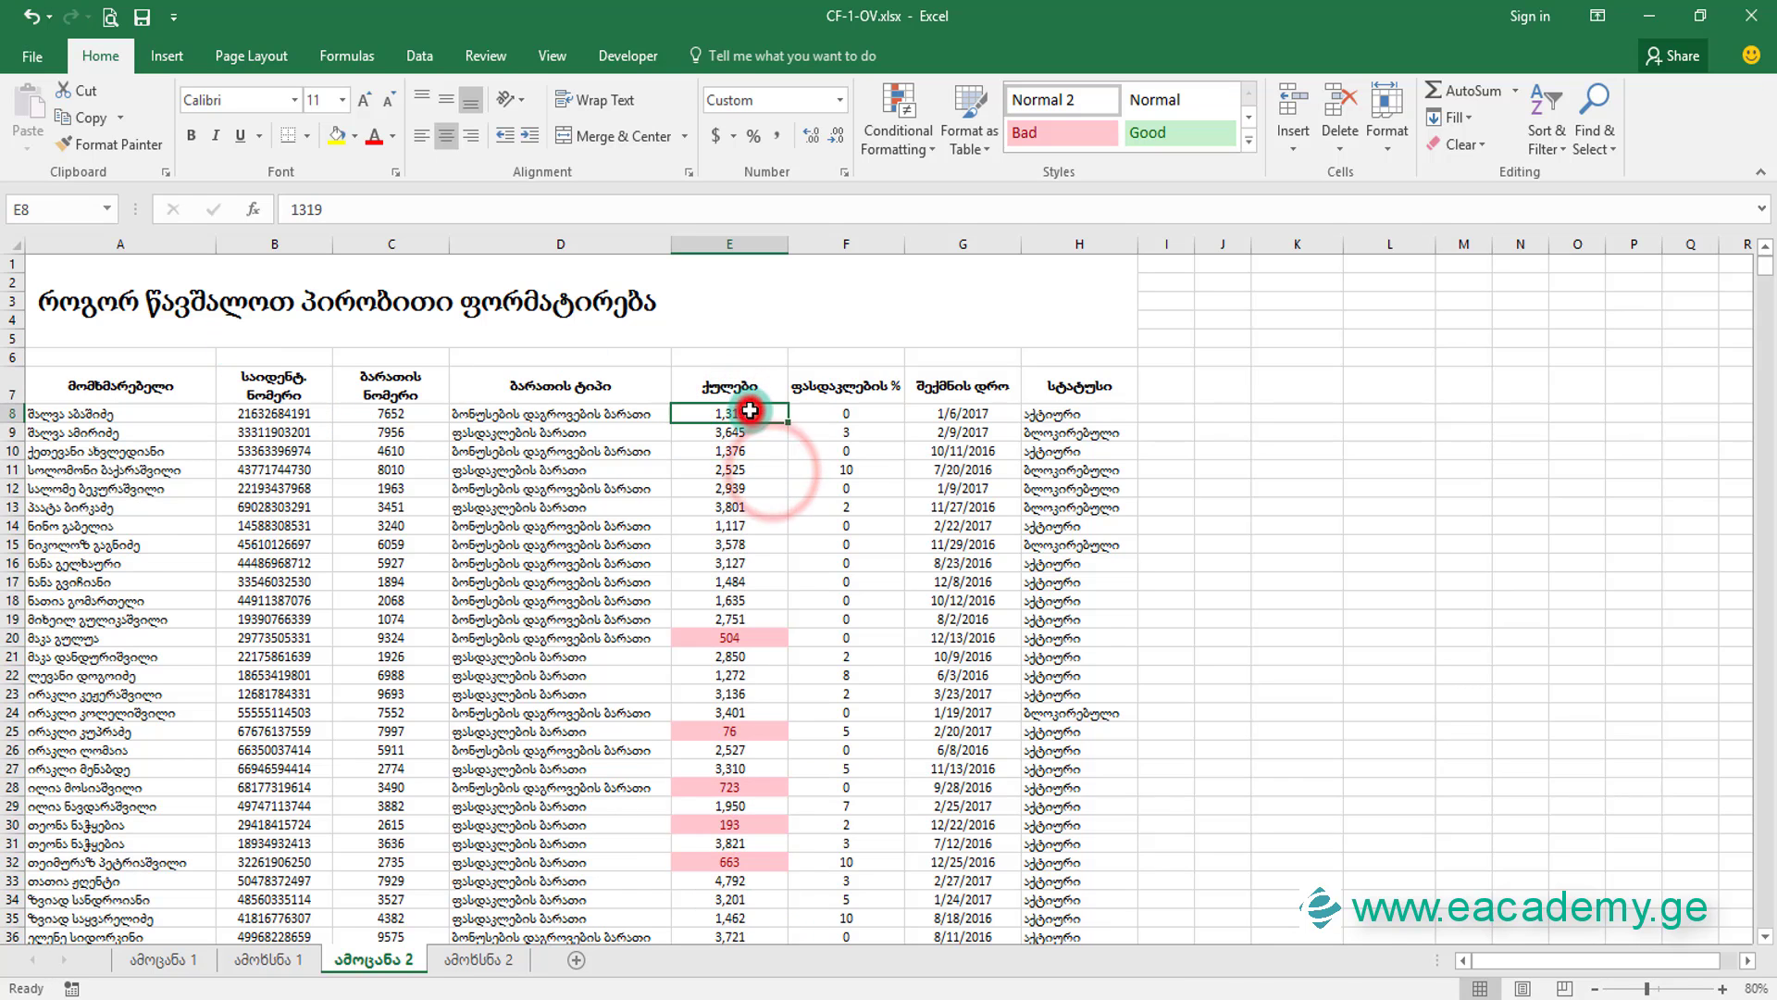
{"action": "key", "text": "ctrl+shift+Down"}
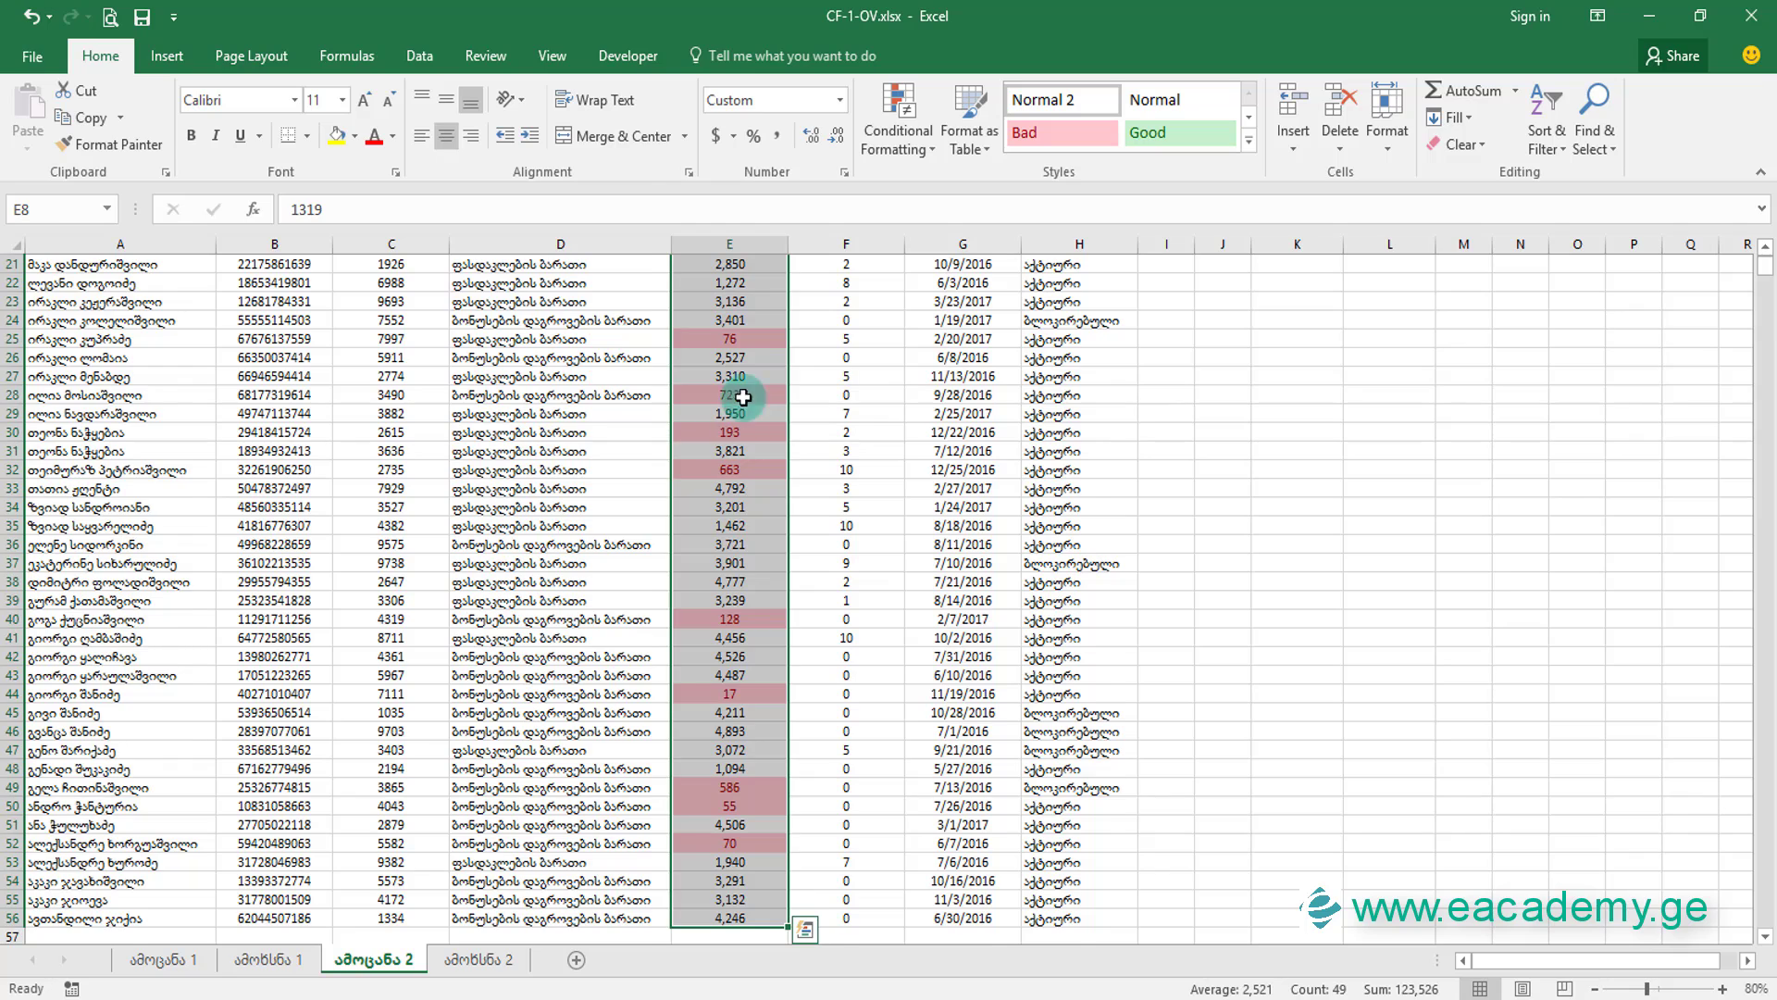
{"action": "scroll", "coordinate": [743, 397], "scroll_direction": "up", "scroll_amount": 7}
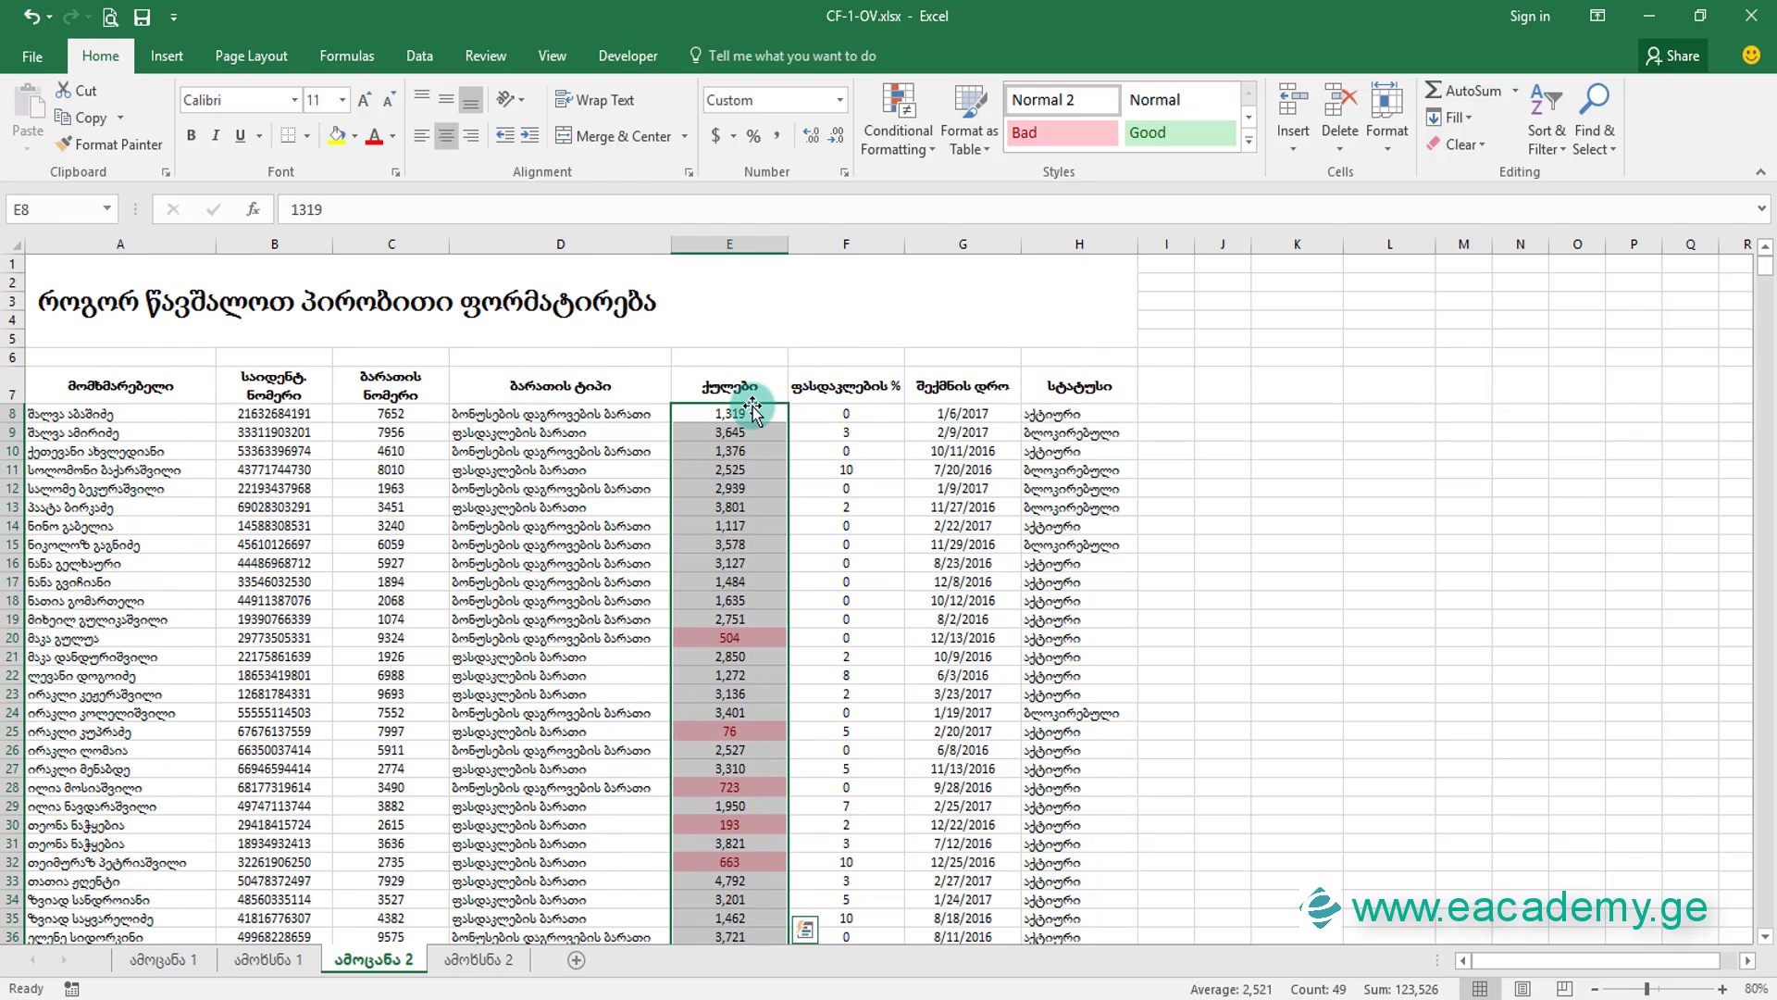
{"action": "left_click", "coordinate": [898, 116]}
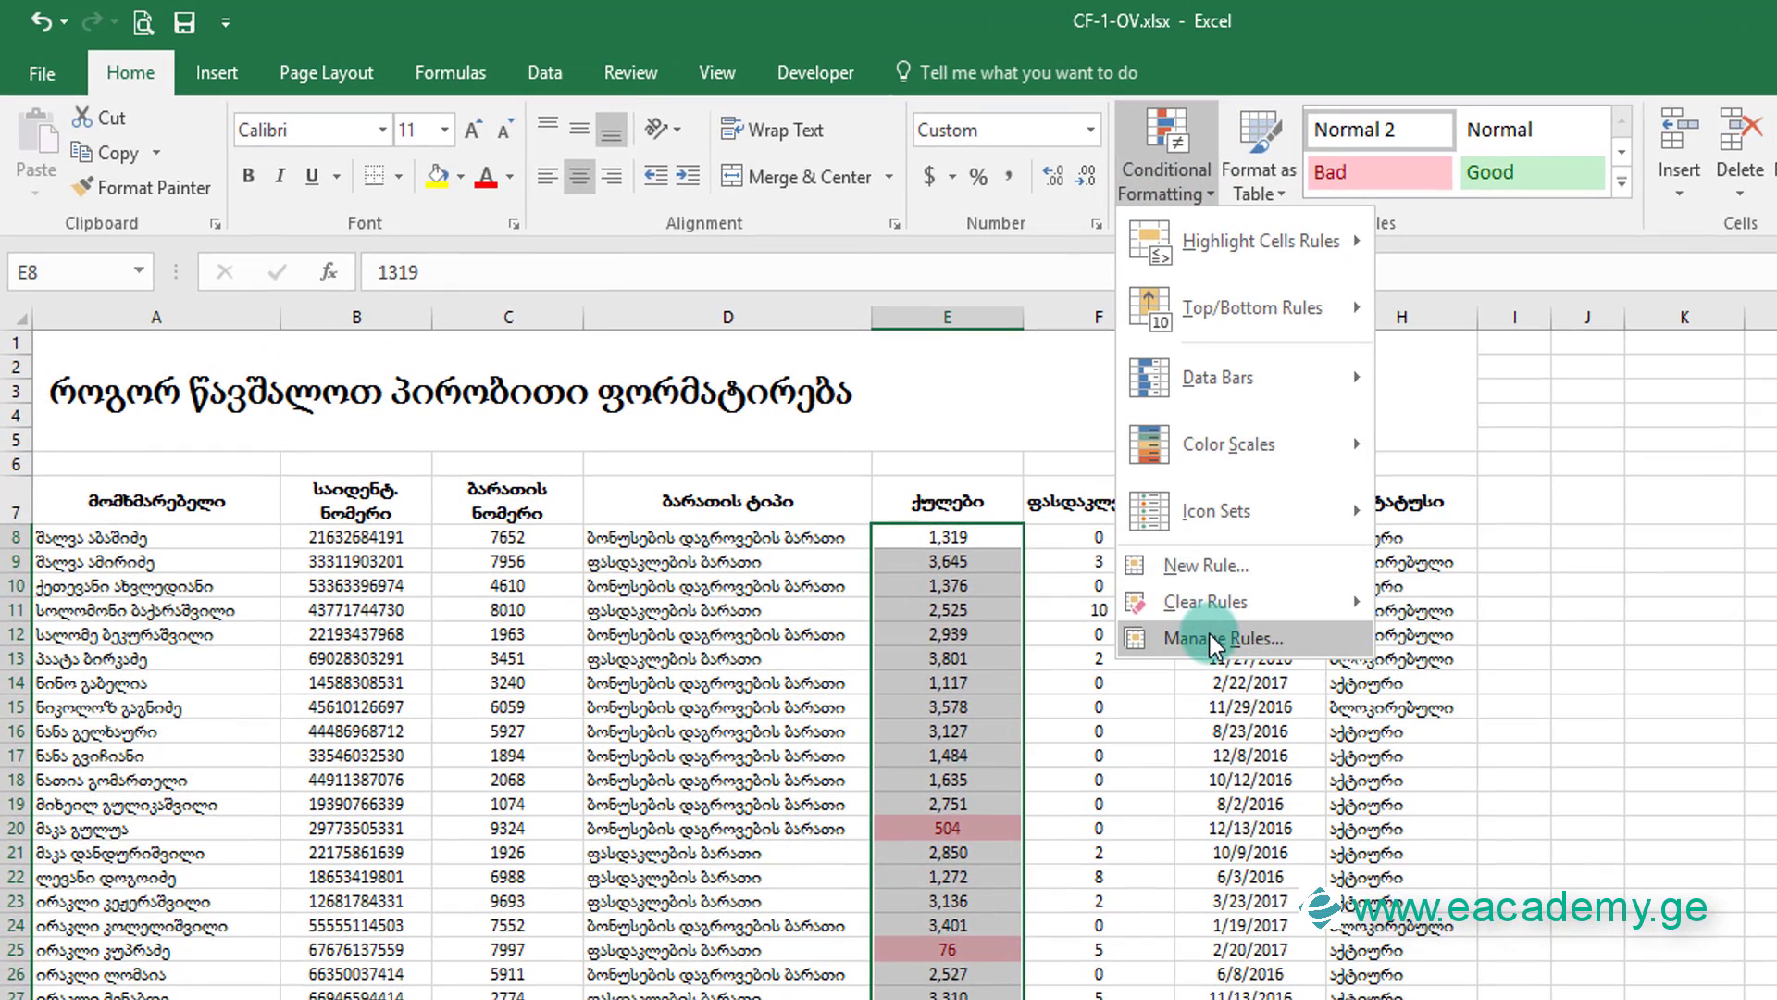
{"action": "mouse_move", "coordinate": [990, 640]}
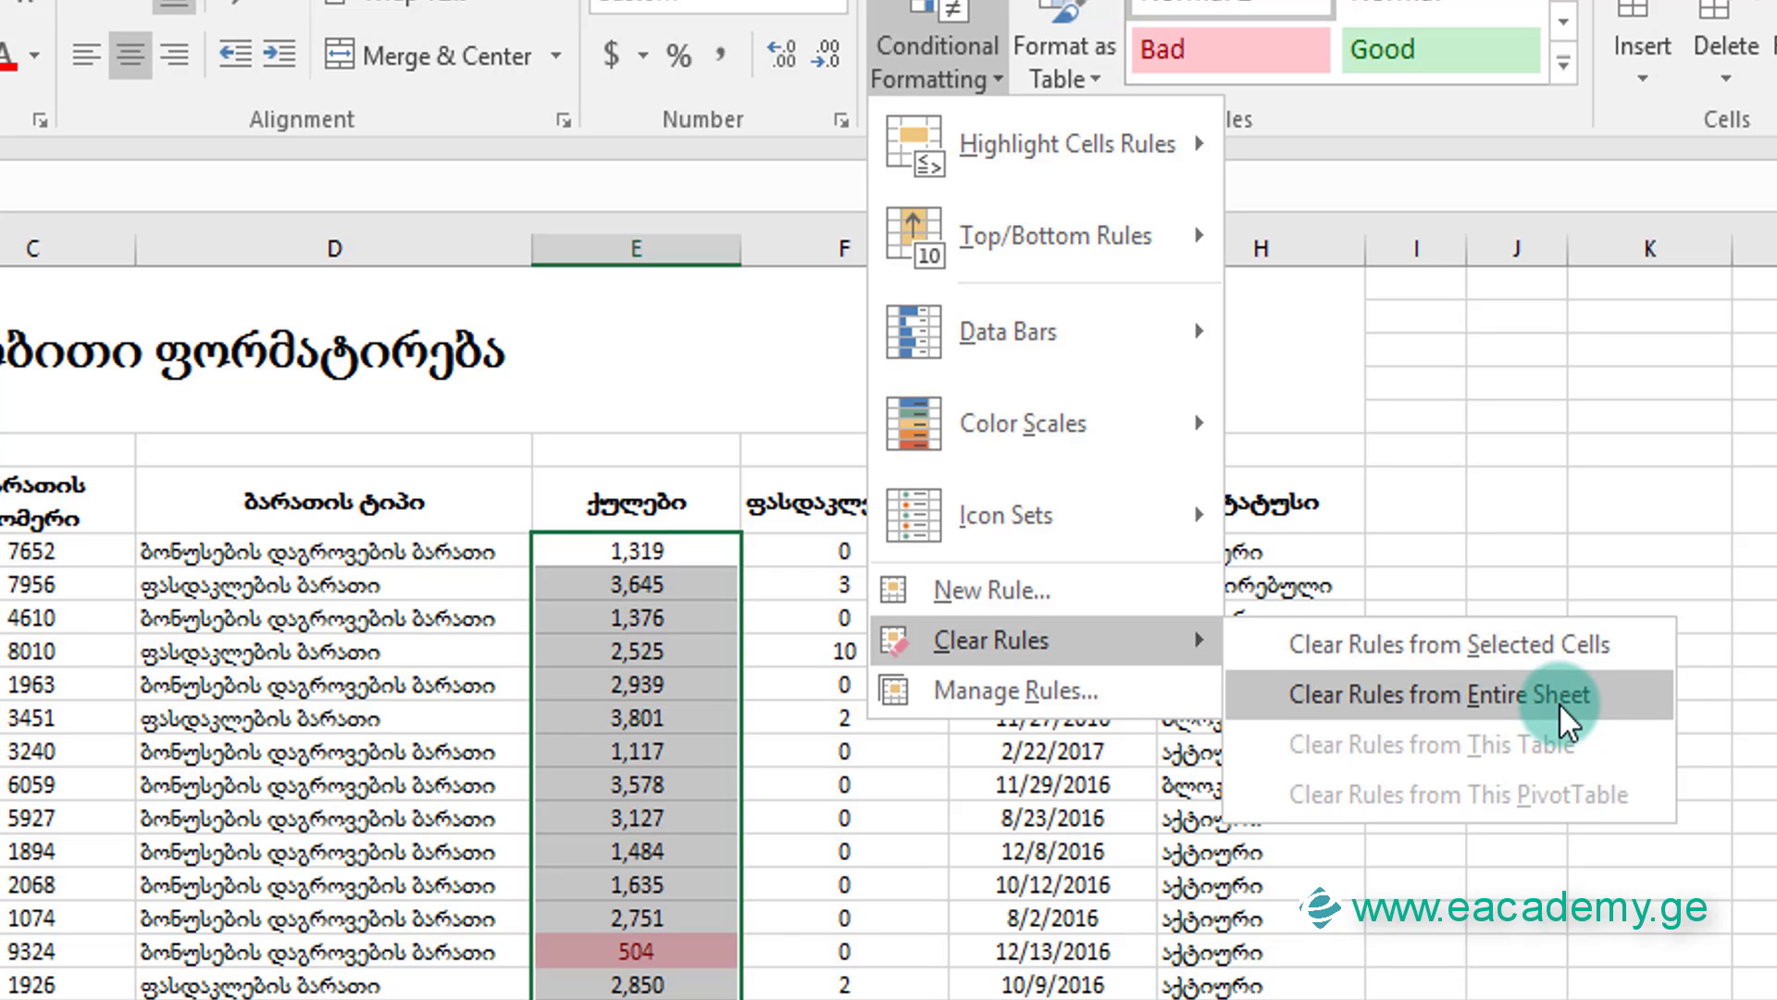
{"action": "left_click", "coordinate": [1559, 703]}
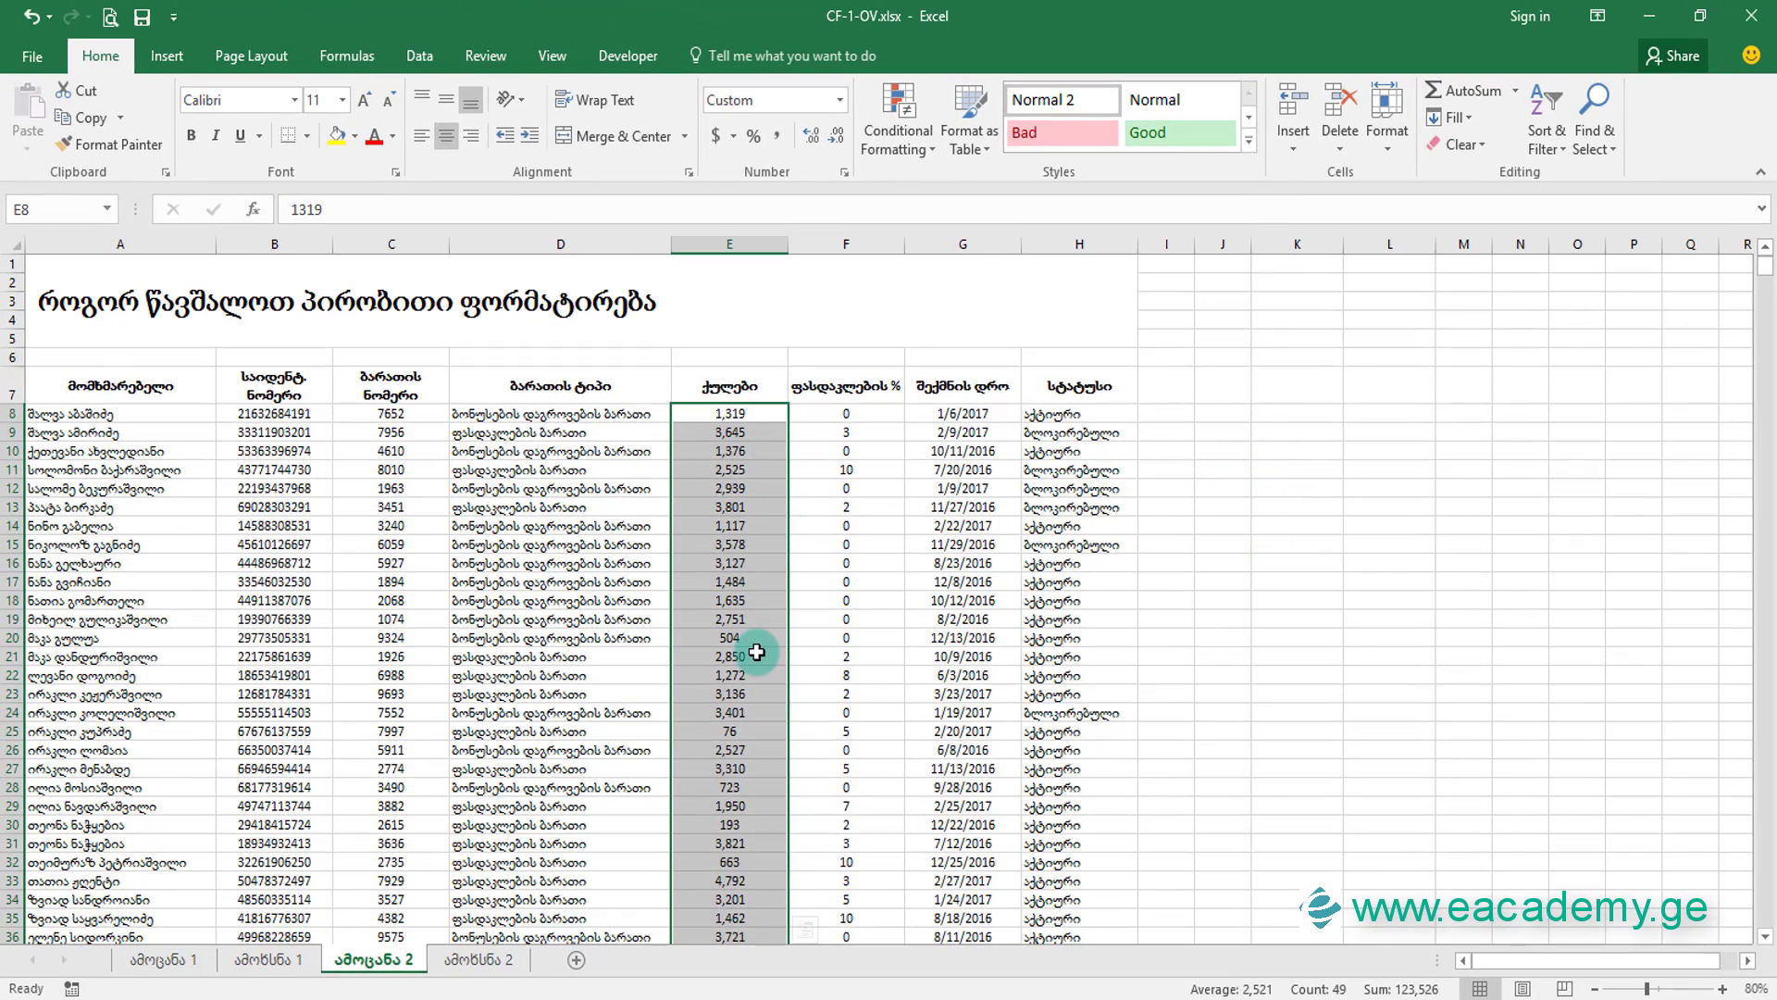
On sheet ამოხსნა 1, select the Points values E8:E56.
{"action": "left_click", "coordinate": [262, 958]}
{"action": "left_click", "coordinate": [707, 389]}
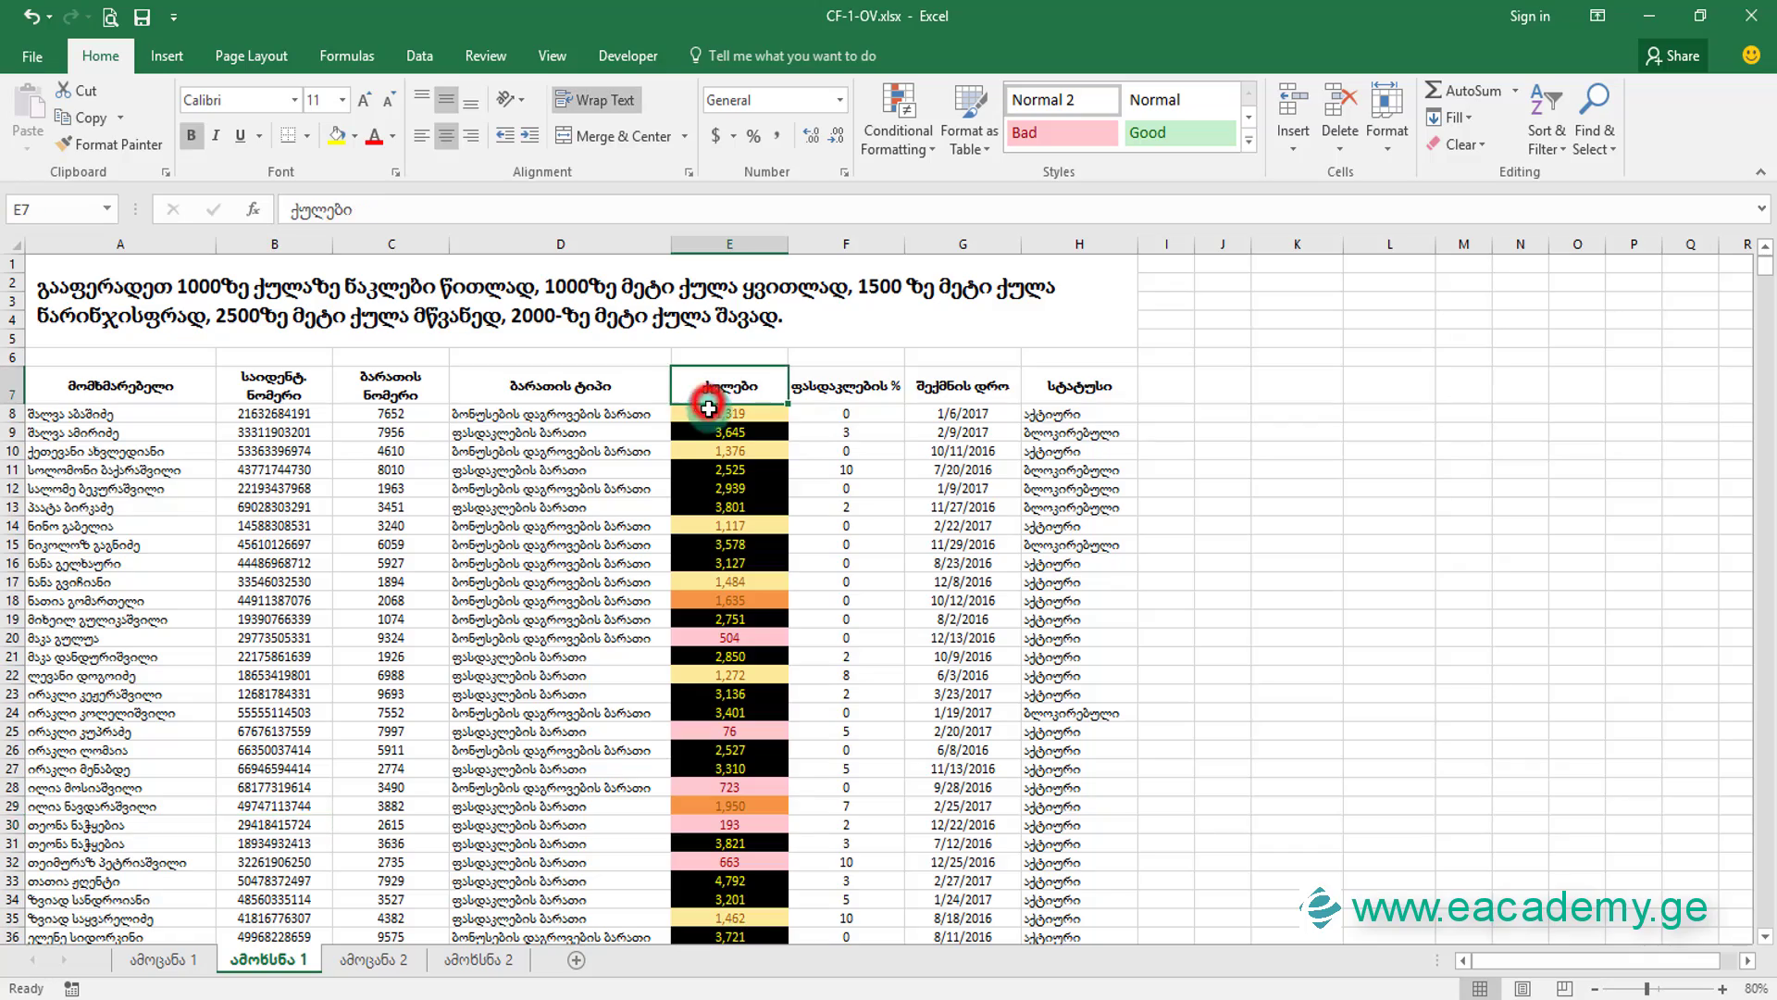
{"action": "left_click", "coordinate": [709, 409]}
{"action": "key", "text": "ctrl+shift+Down"}
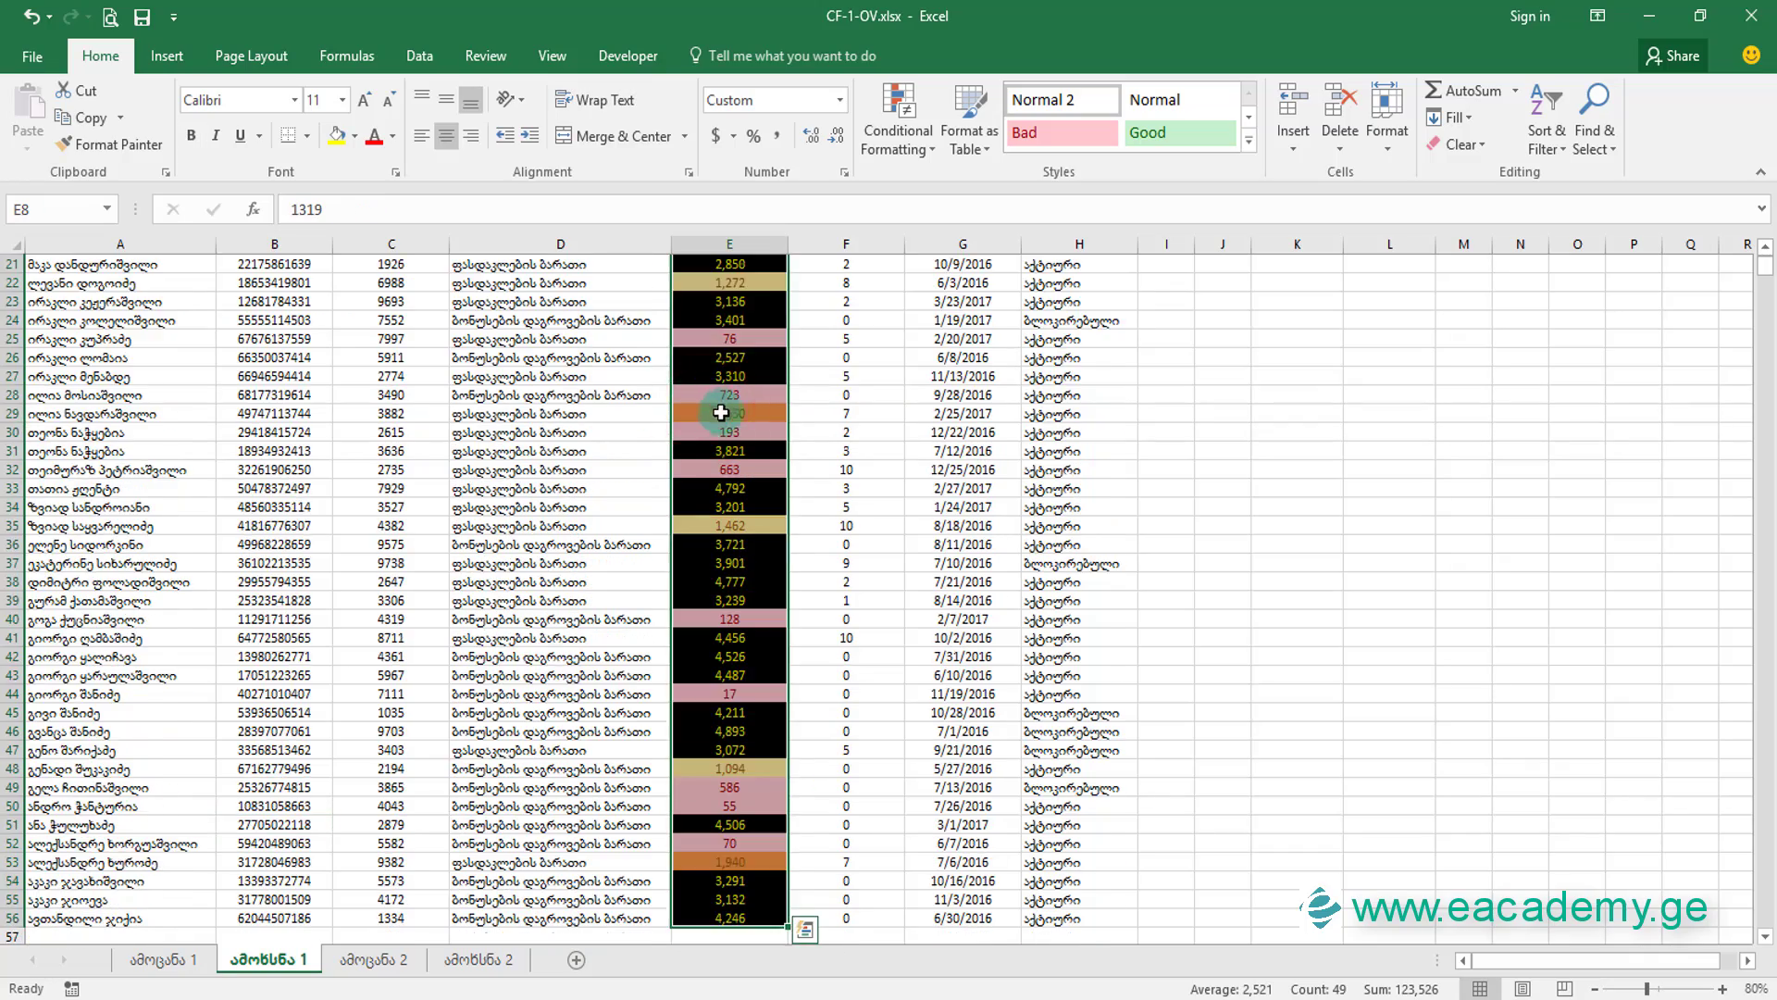
{"action": "scroll", "coordinate": [721, 413], "scroll_direction": "up", "scroll_amount": 7}
Delete the Cell Value > 2000 and > 1000 rules in Manage Rules and apply.
{"action": "left_click", "coordinate": [896, 148]}
{"action": "left_click", "coordinate": [943, 495]}
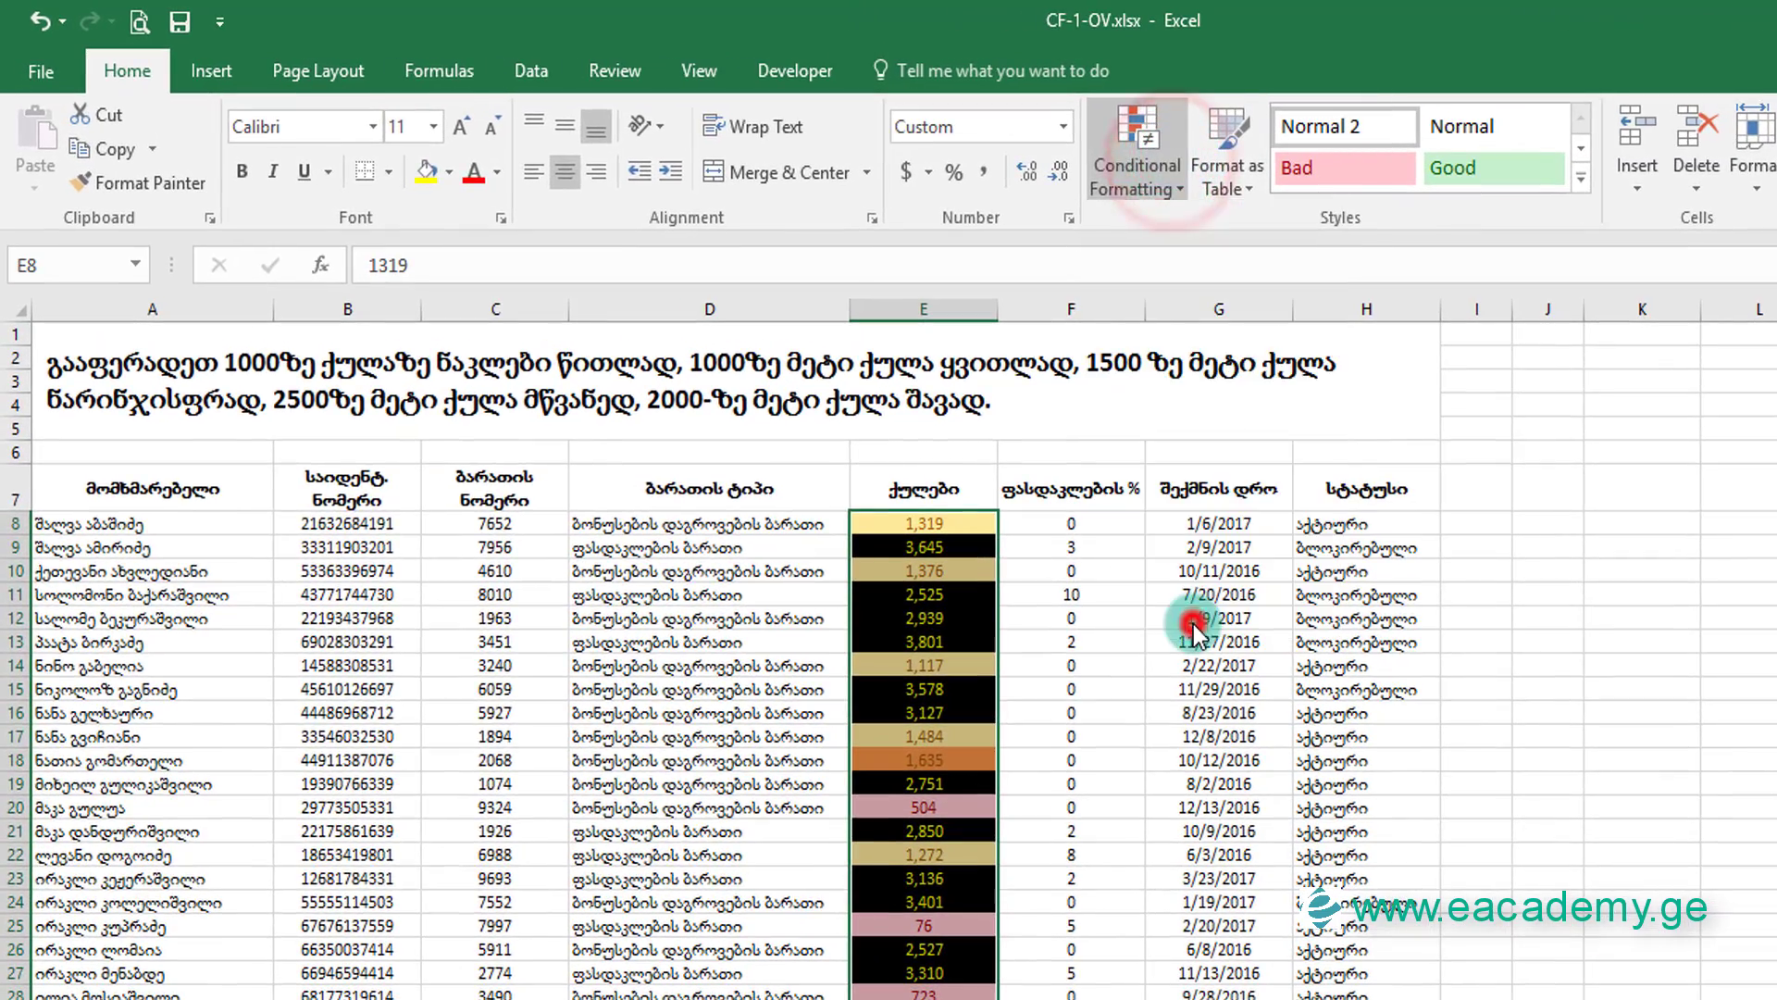
{"action": "left_click", "coordinate": [320, 647]}
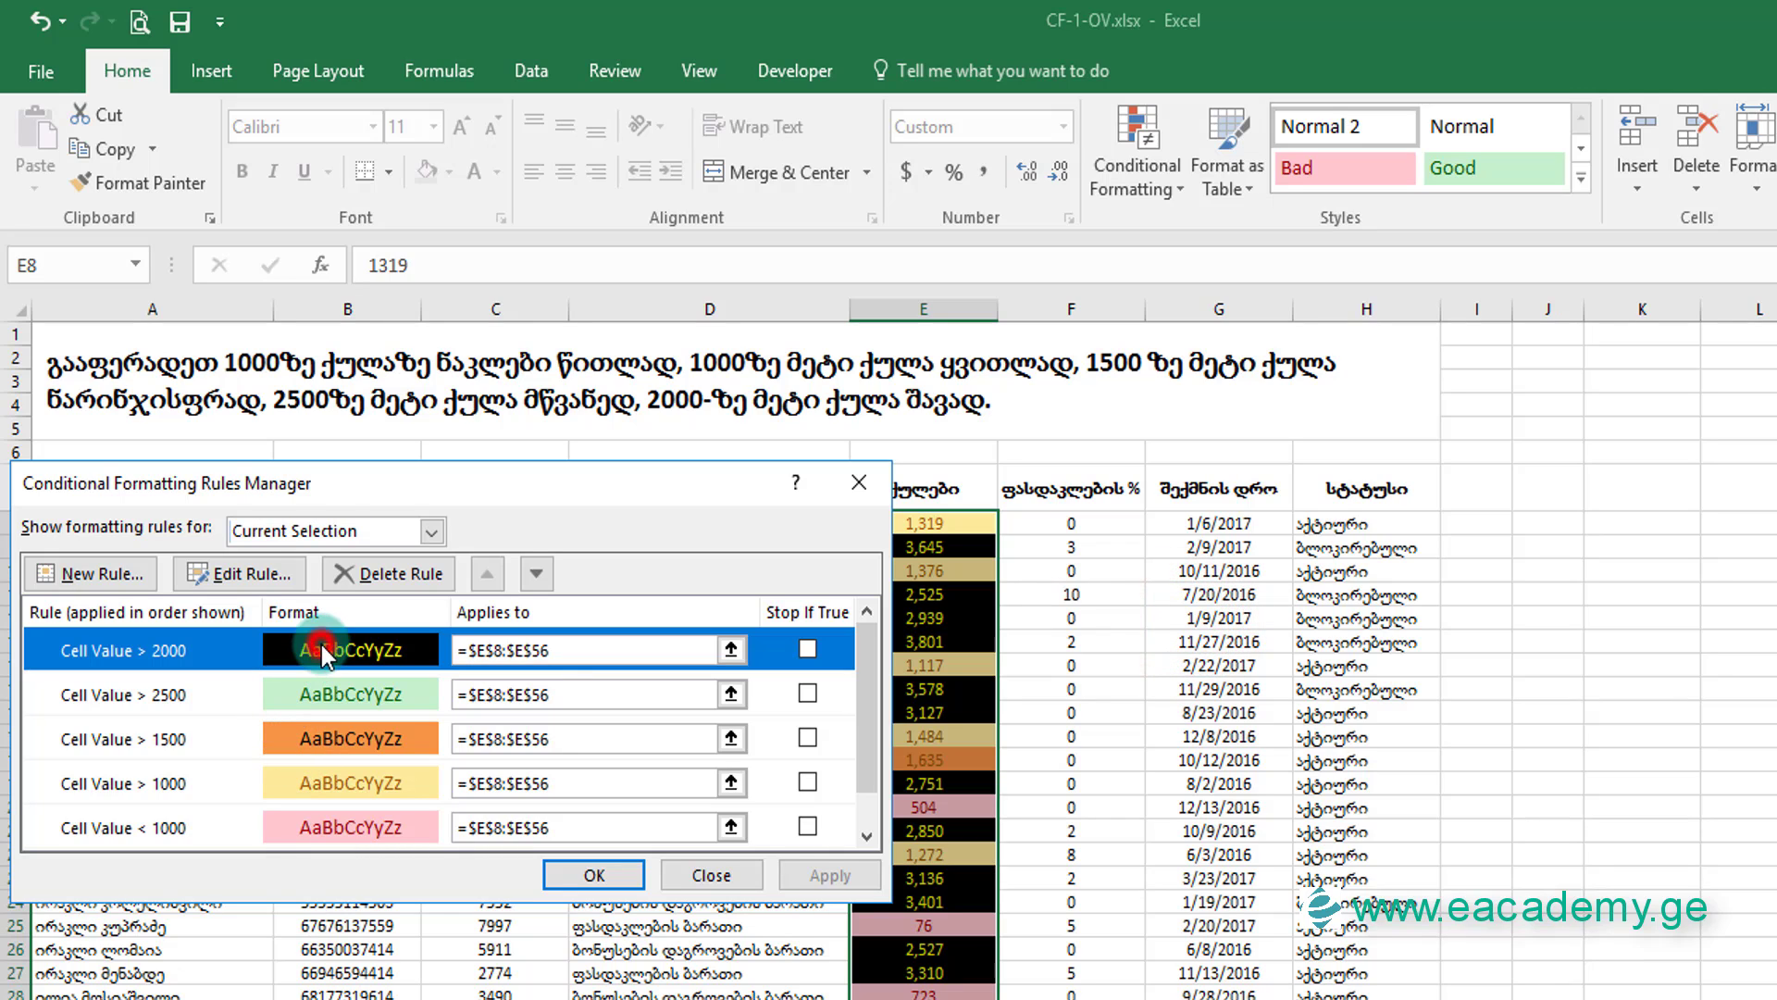
{"action": "left_click", "coordinate": [398, 569]}
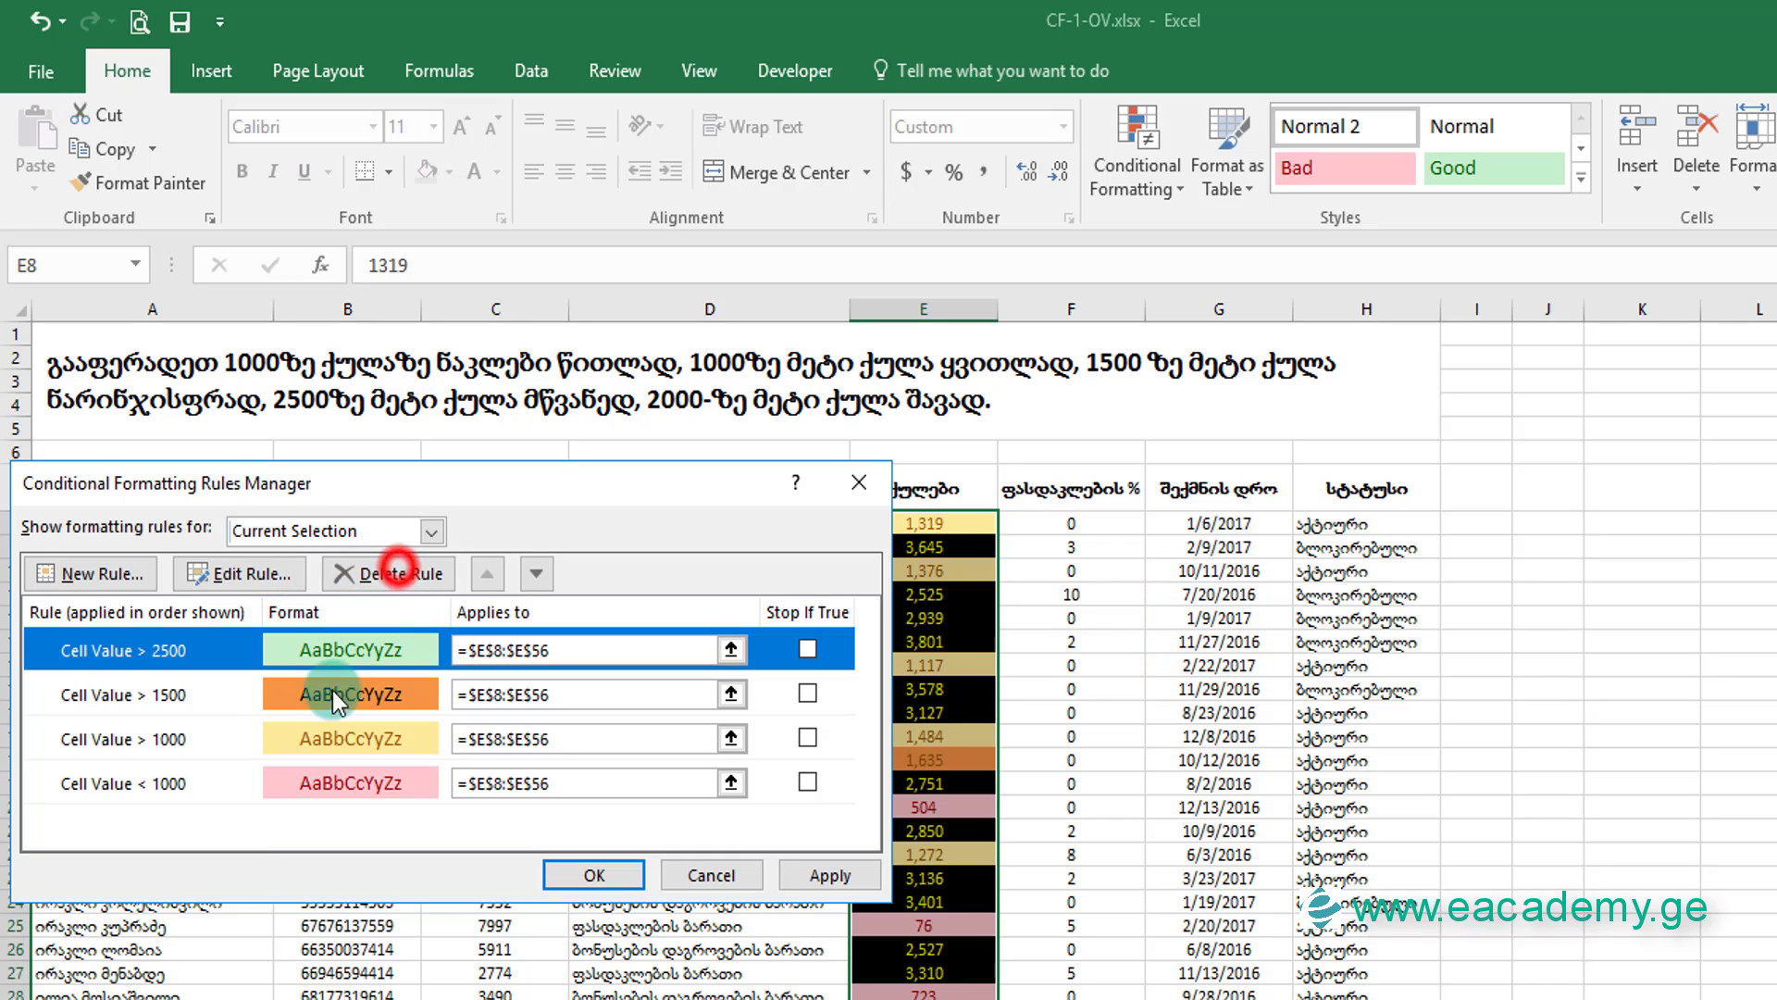
{"action": "left_click", "coordinate": [333, 739]}
{"action": "left_click", "coordinate": [398, 573]}
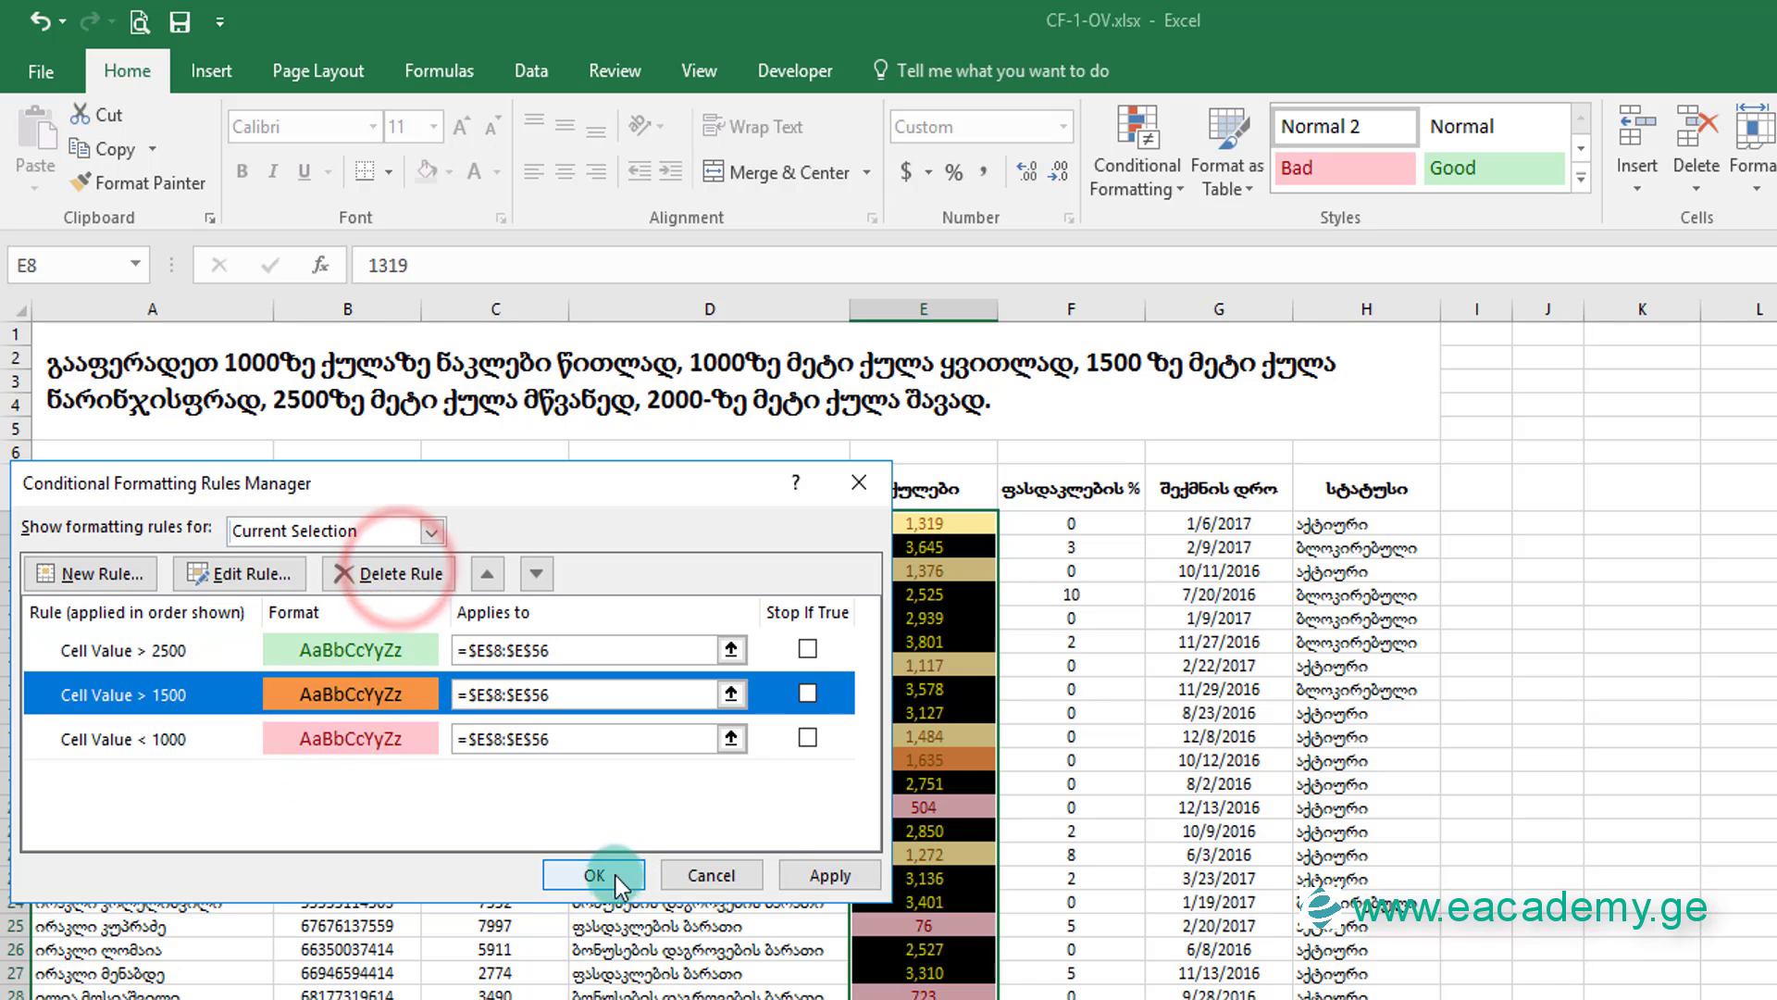
{"action": "left_click", "coordinate": [814, 875]}
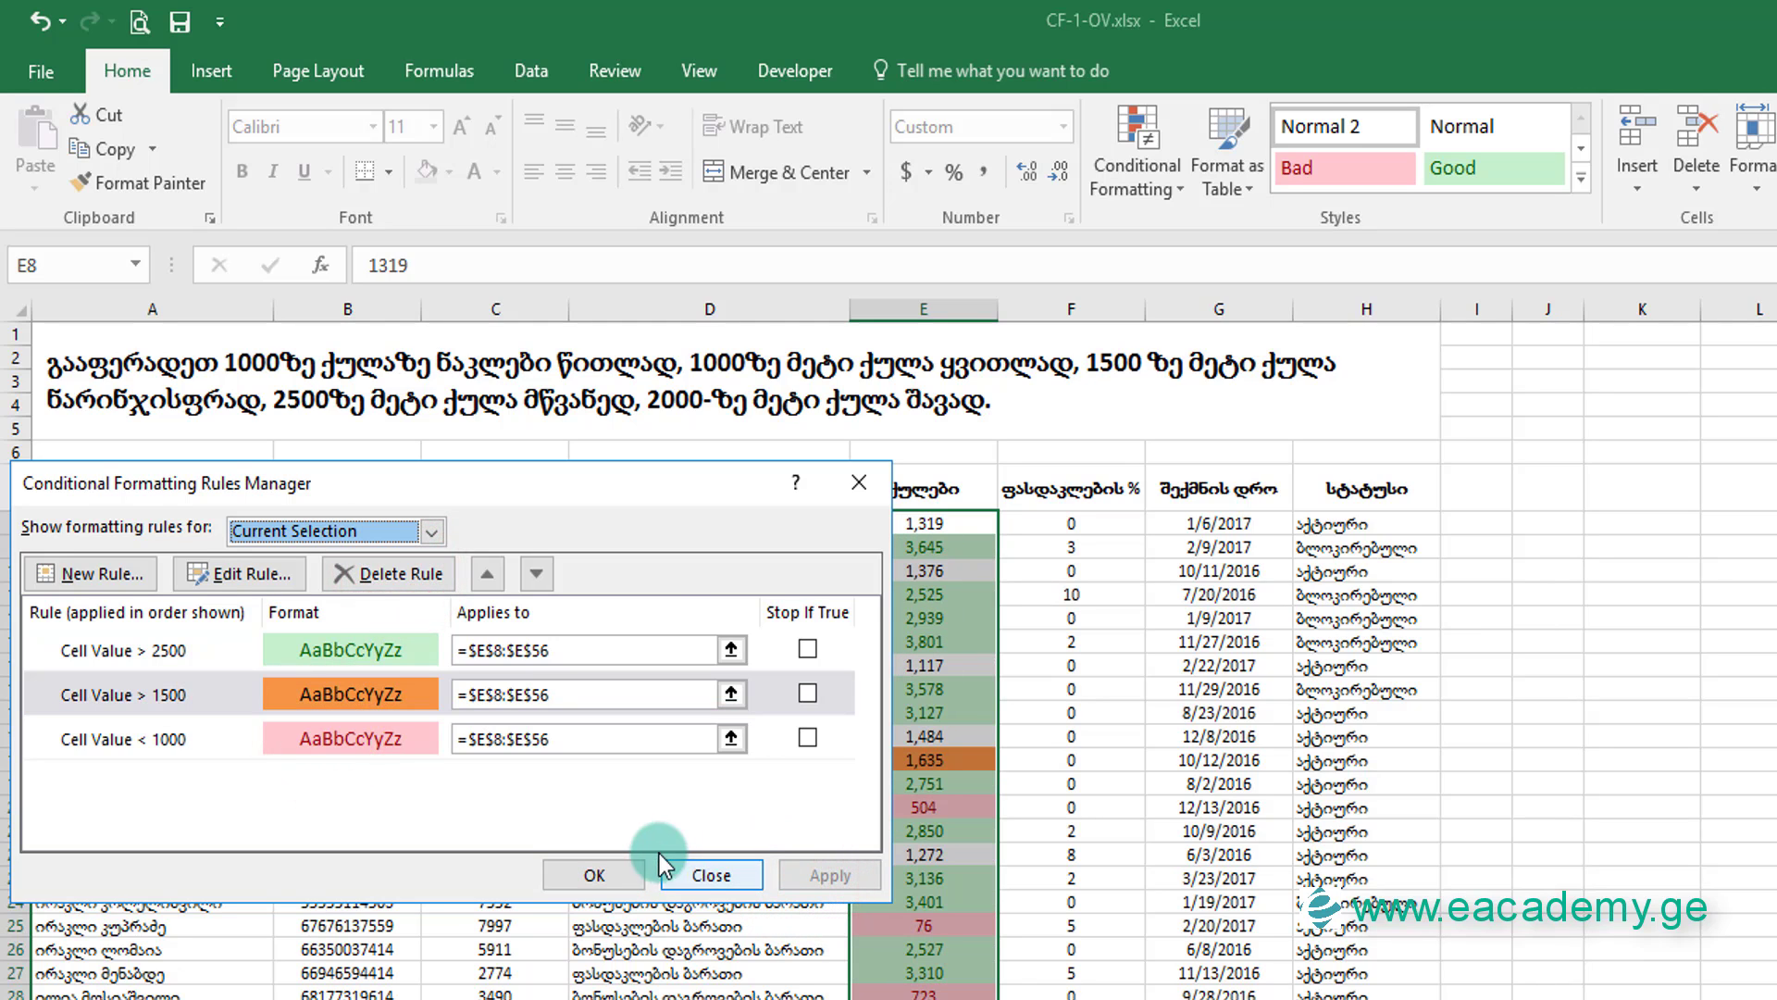
{"action": "left_click", "coordinate": [595, 874]}
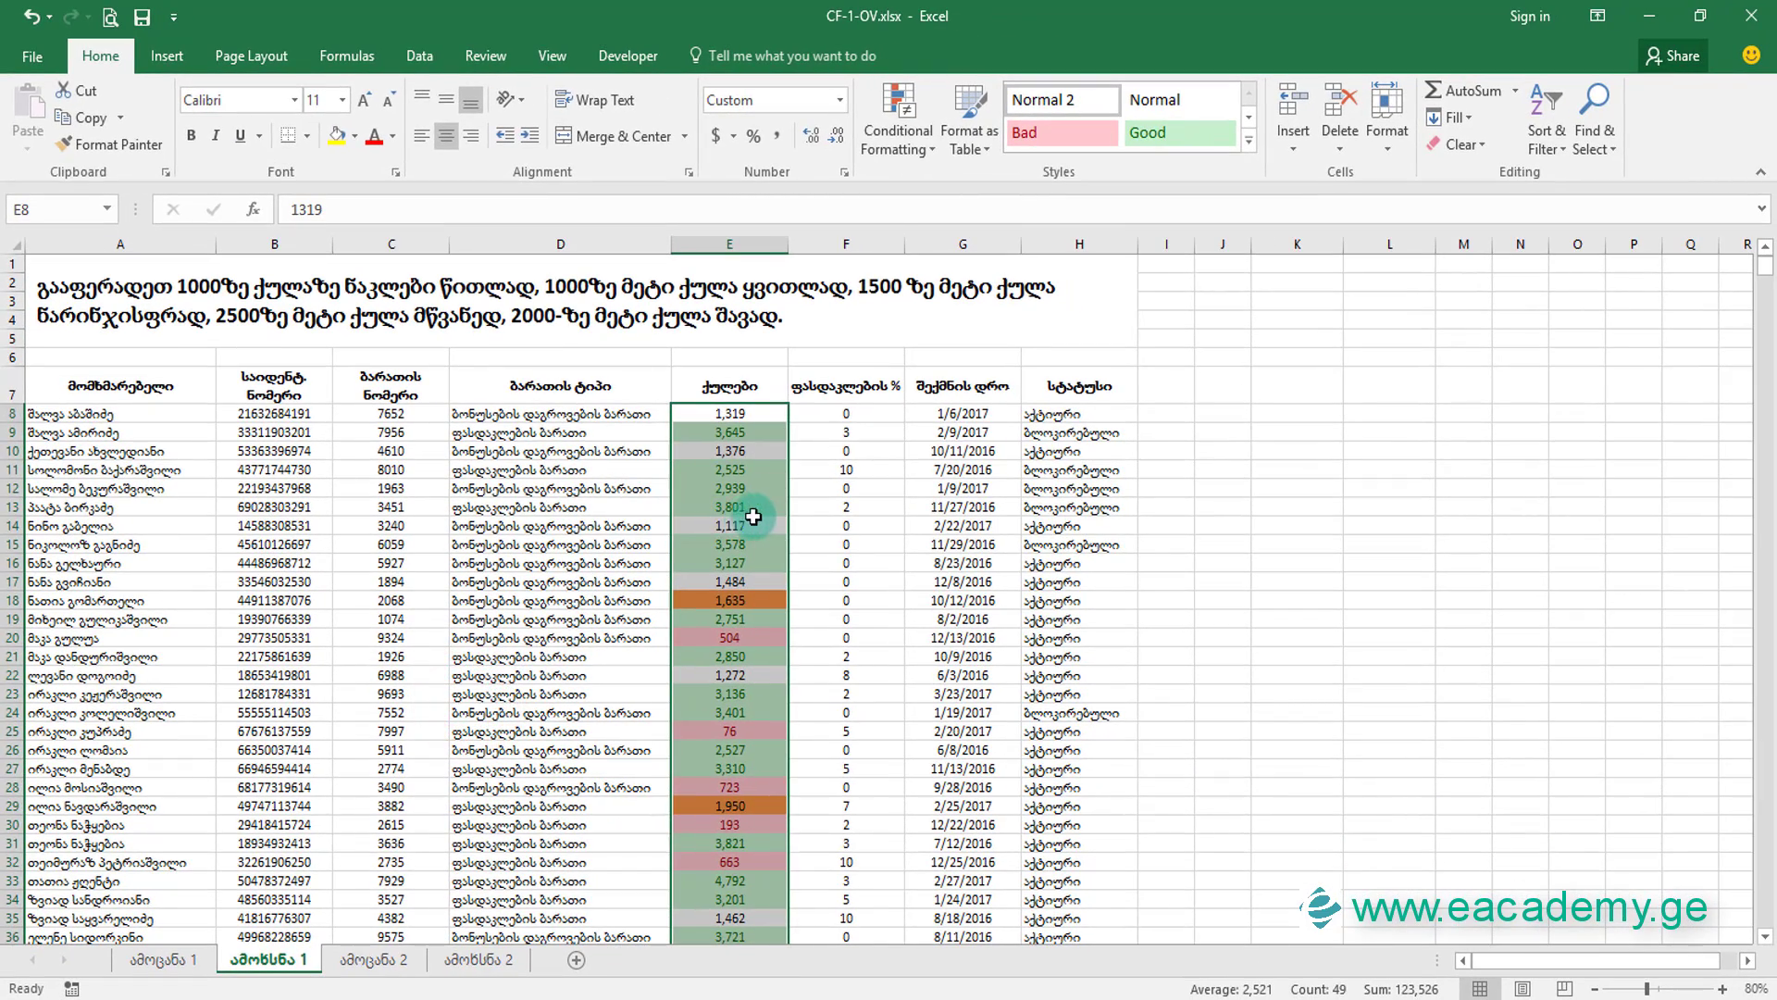
Paint E8's colour rules from ამოხსნა 1 onto cells E8 through E44 of ამოცანა 2.
{"action": "left_click", "coordinate": [838, 431]}
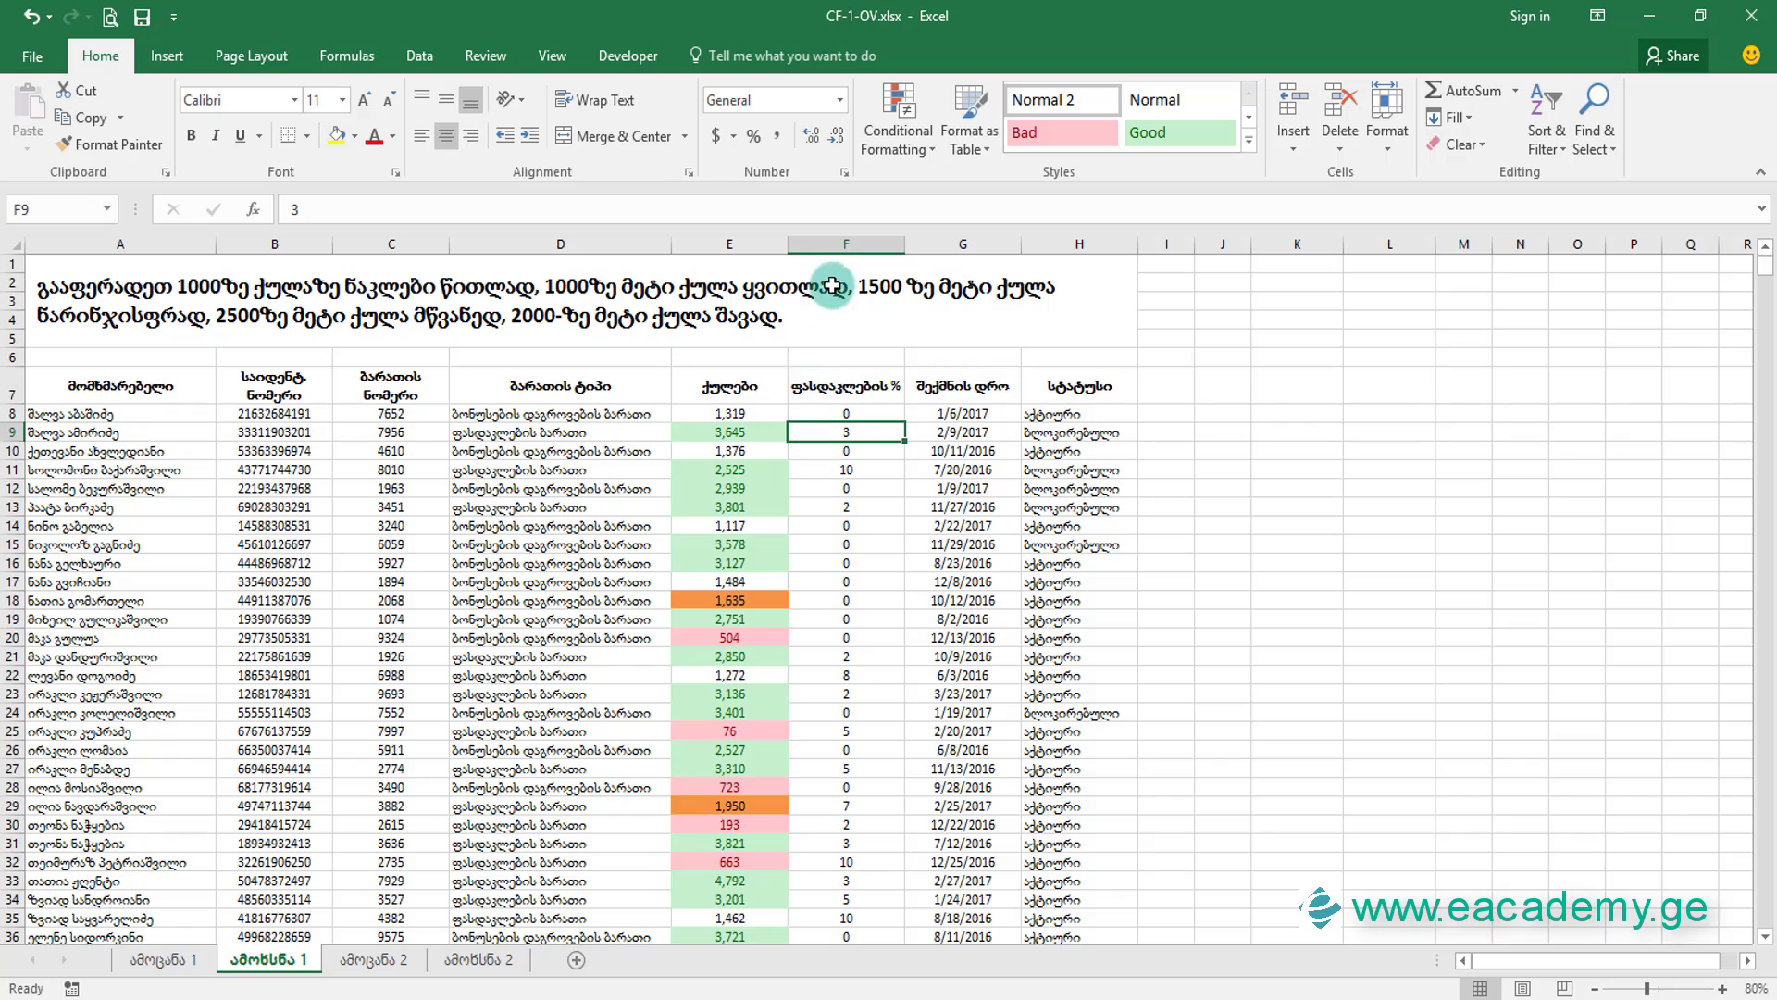
{"action": "left_click", "coordinate": [731, 415]}
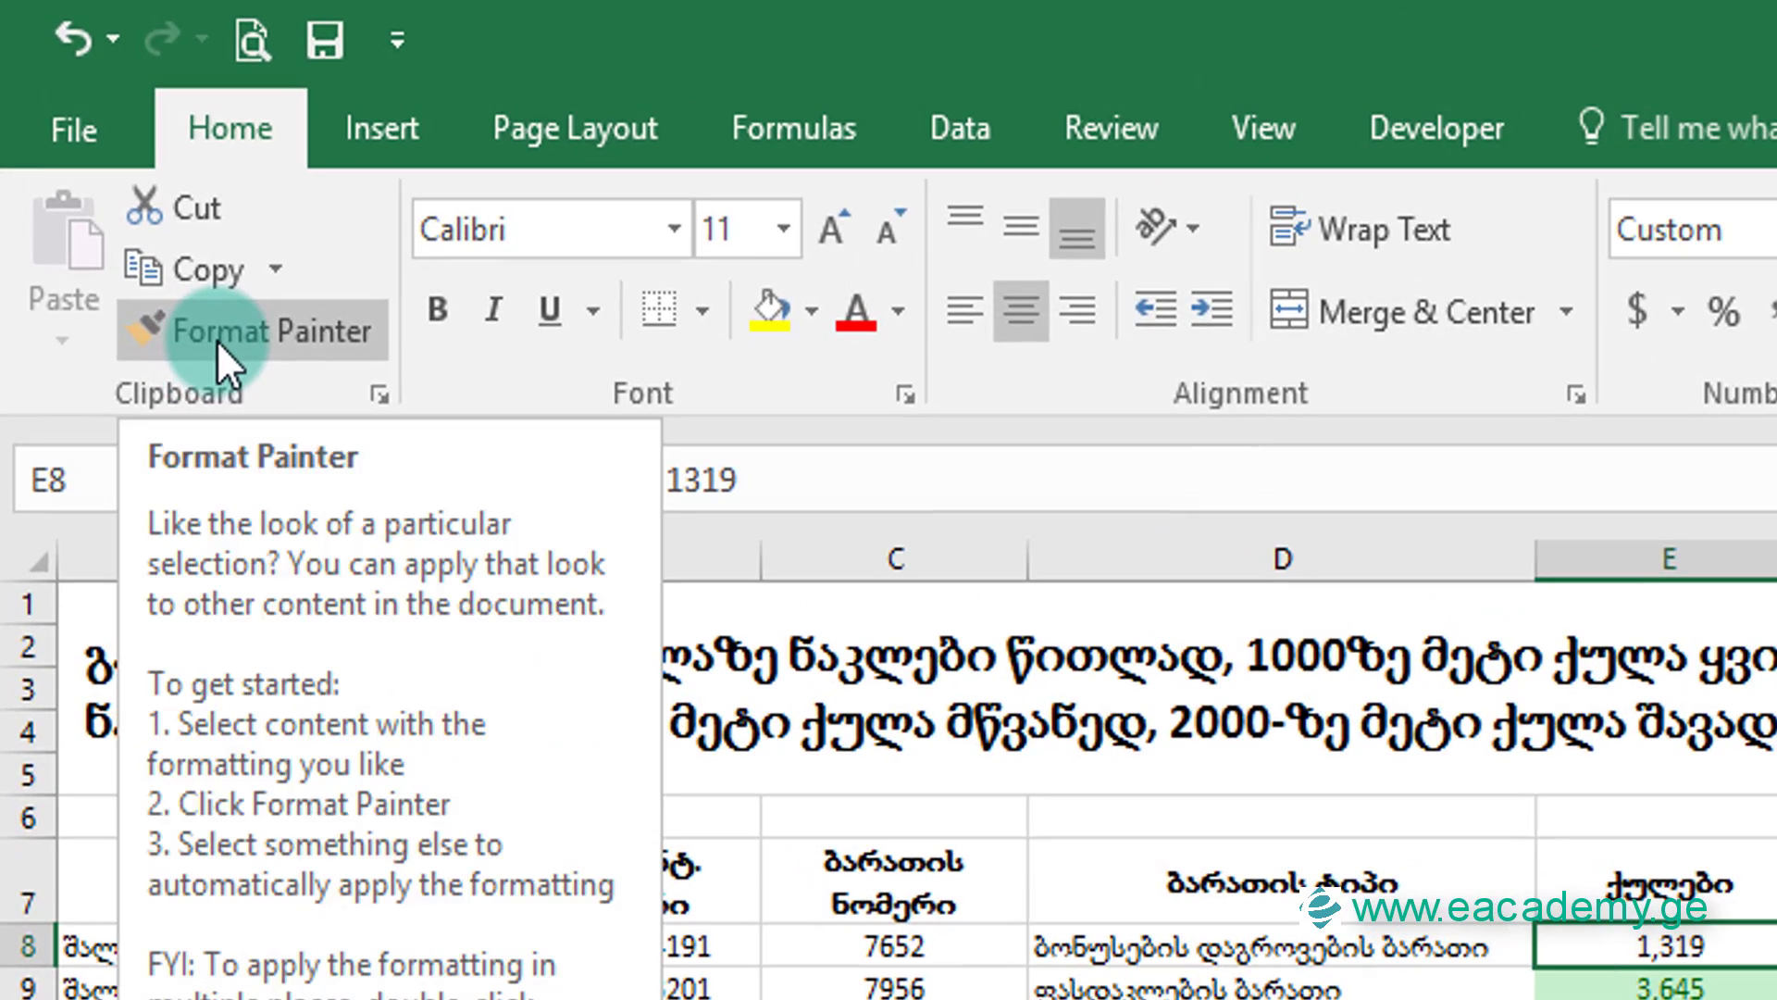
{"action": "left_click", "coordinate": [216, 333]}
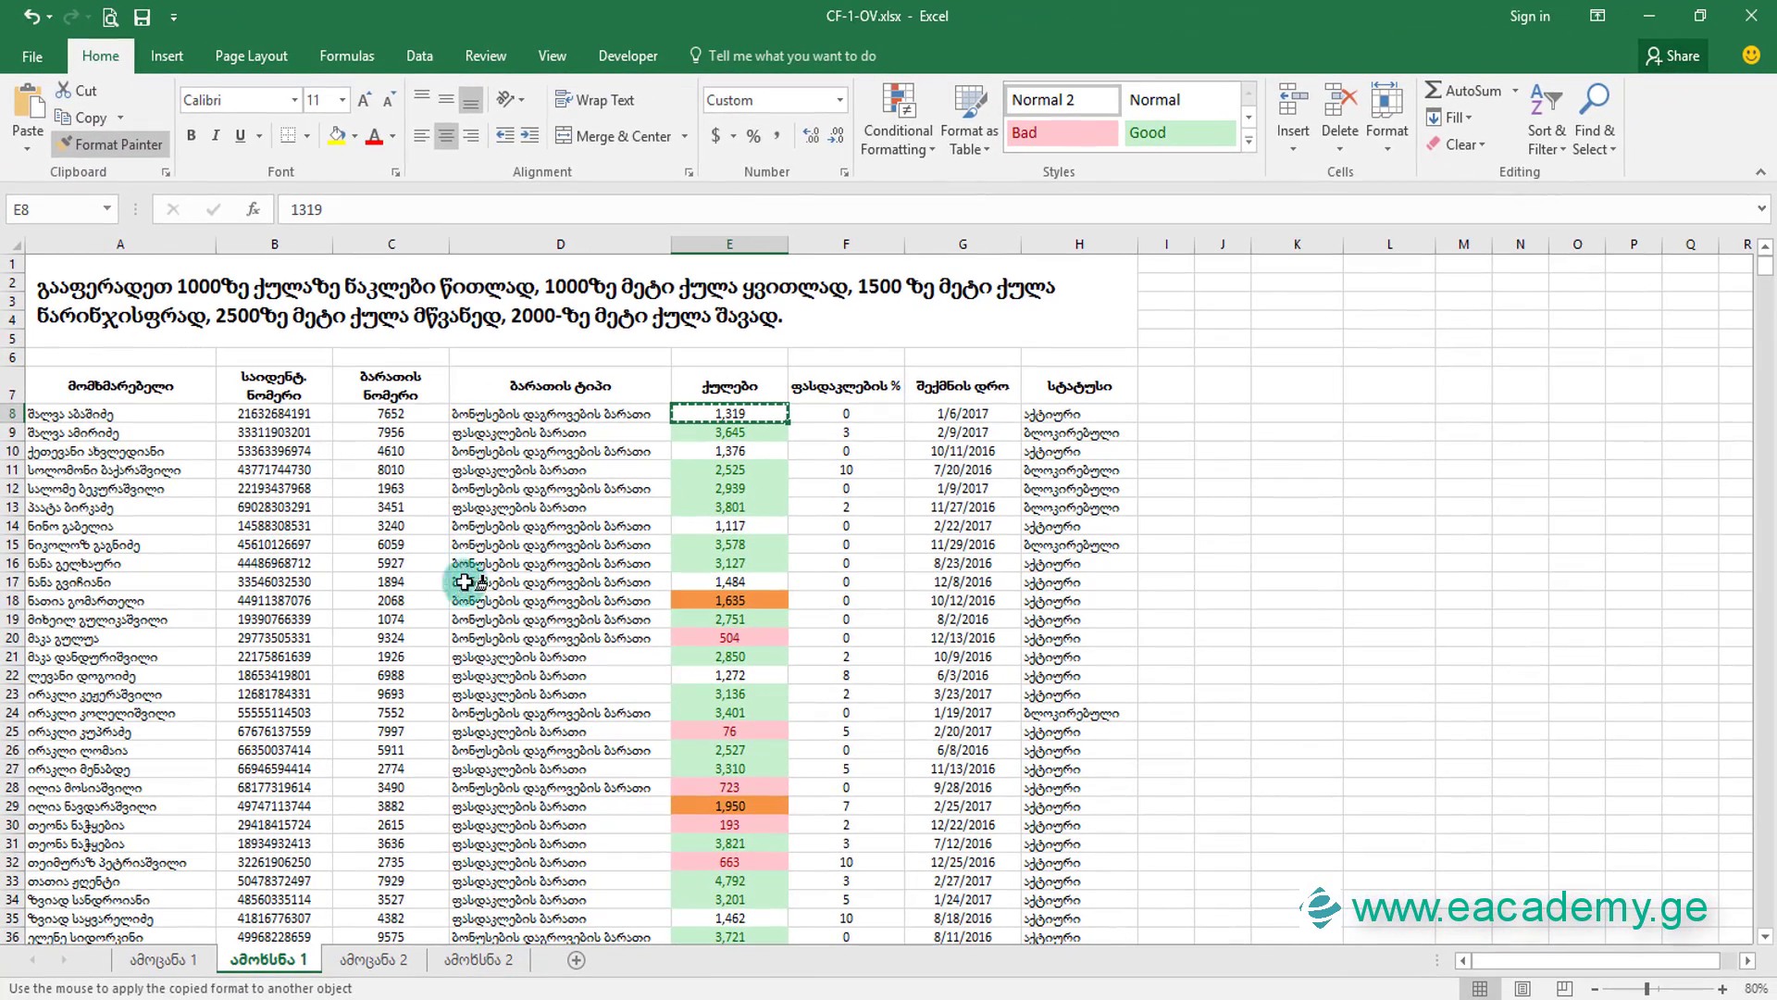
{"action": "left_click", "coordinate": [393, 962]}
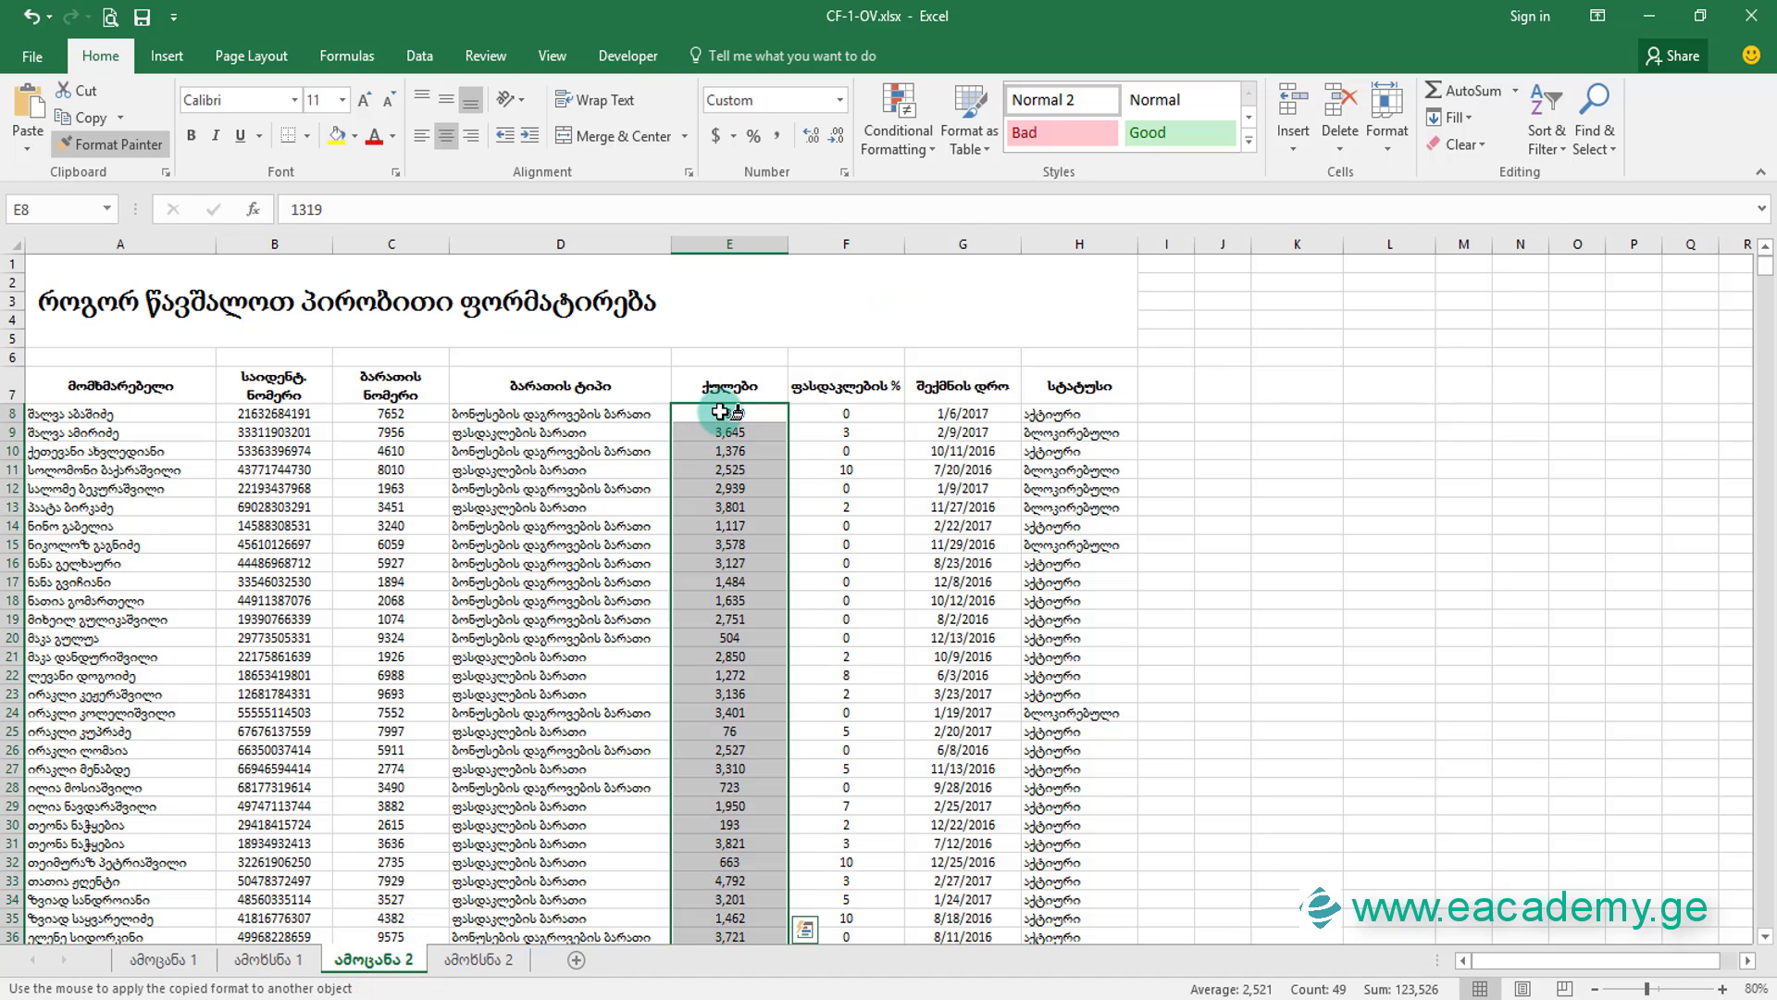
{"action": "left_click_drag", "start_coordinate": [720, 411], "coordinate": [724, 925]}
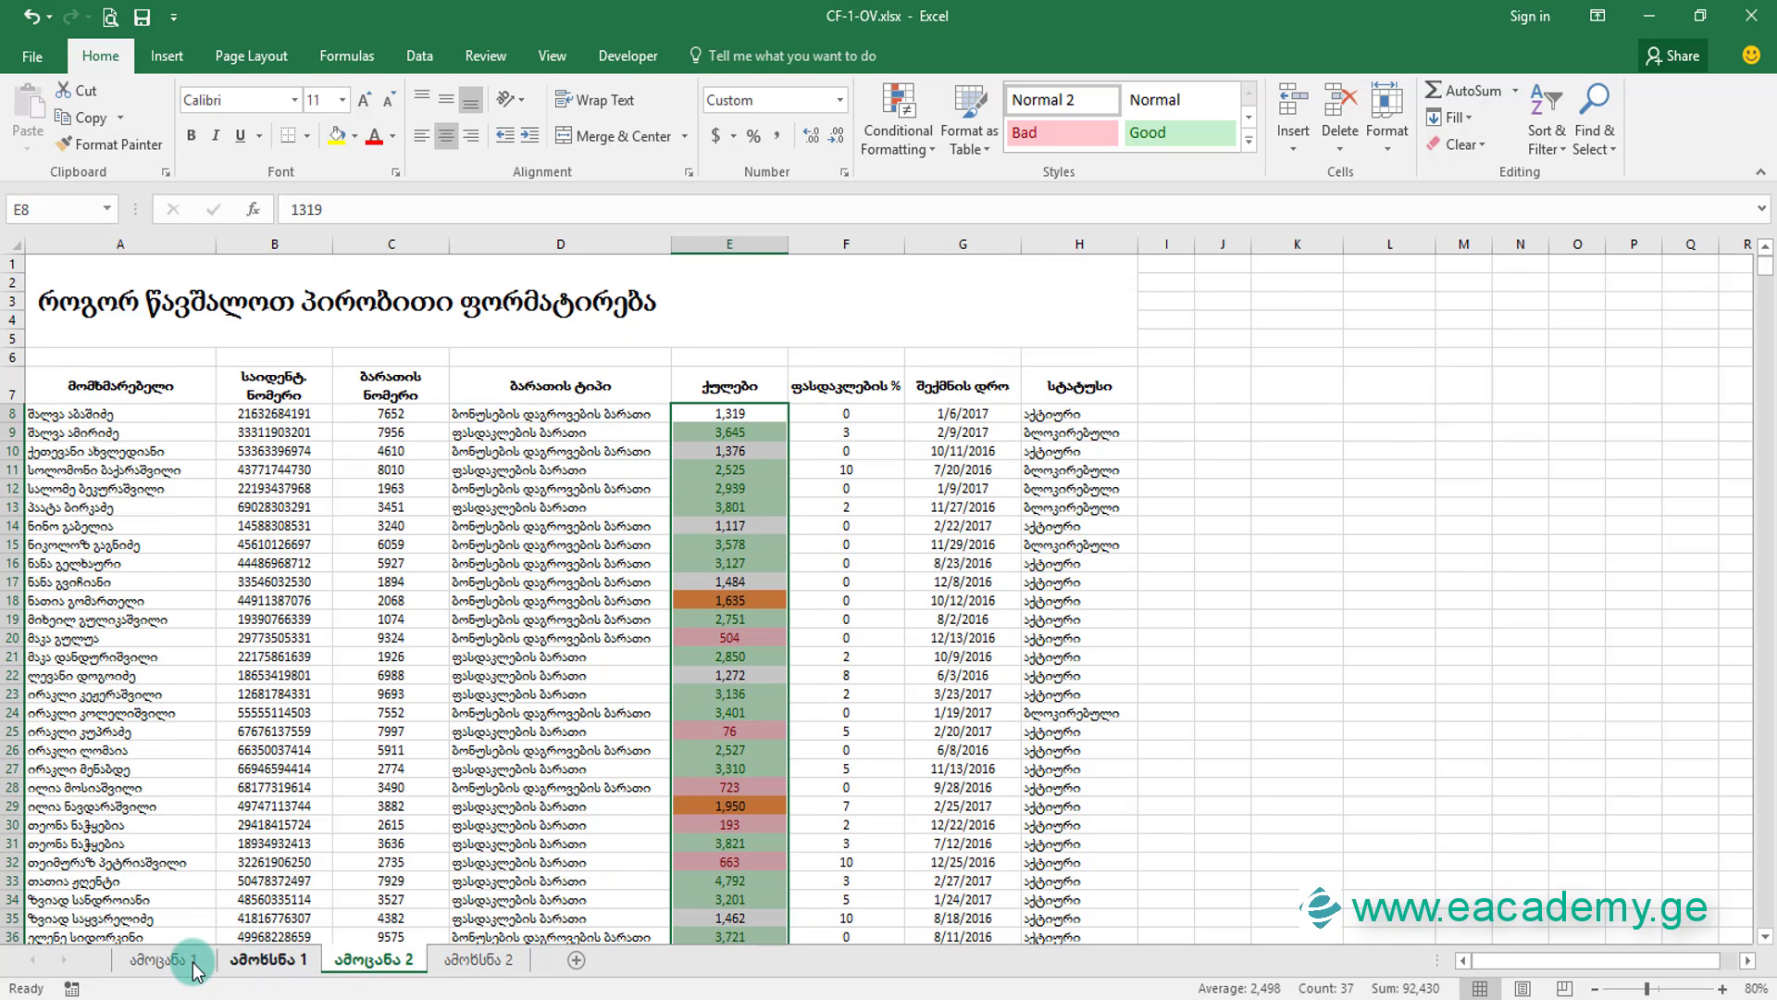
Copy E8's colour formatting onto F8 through F31 on ამოცანა 2, turning those values pink.
{"action": "left_click", "coordinate": [193, 963]}
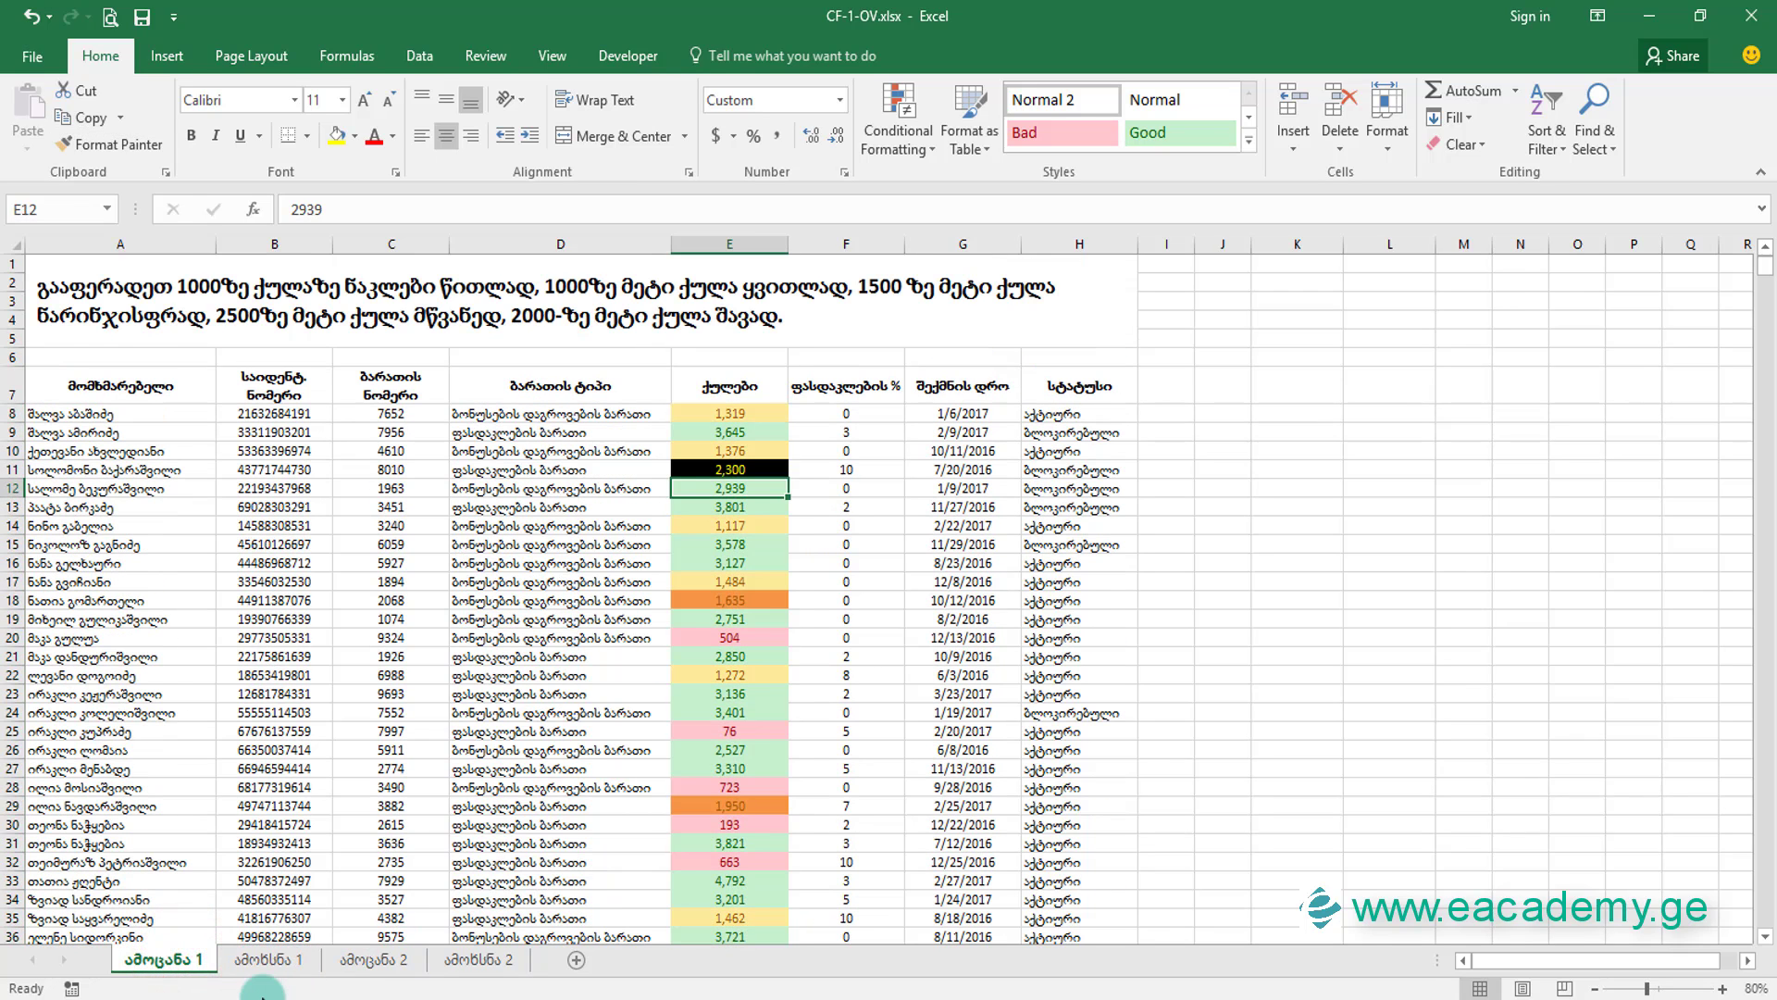
{"action": "left_click", "coordinate": [408, 960]}
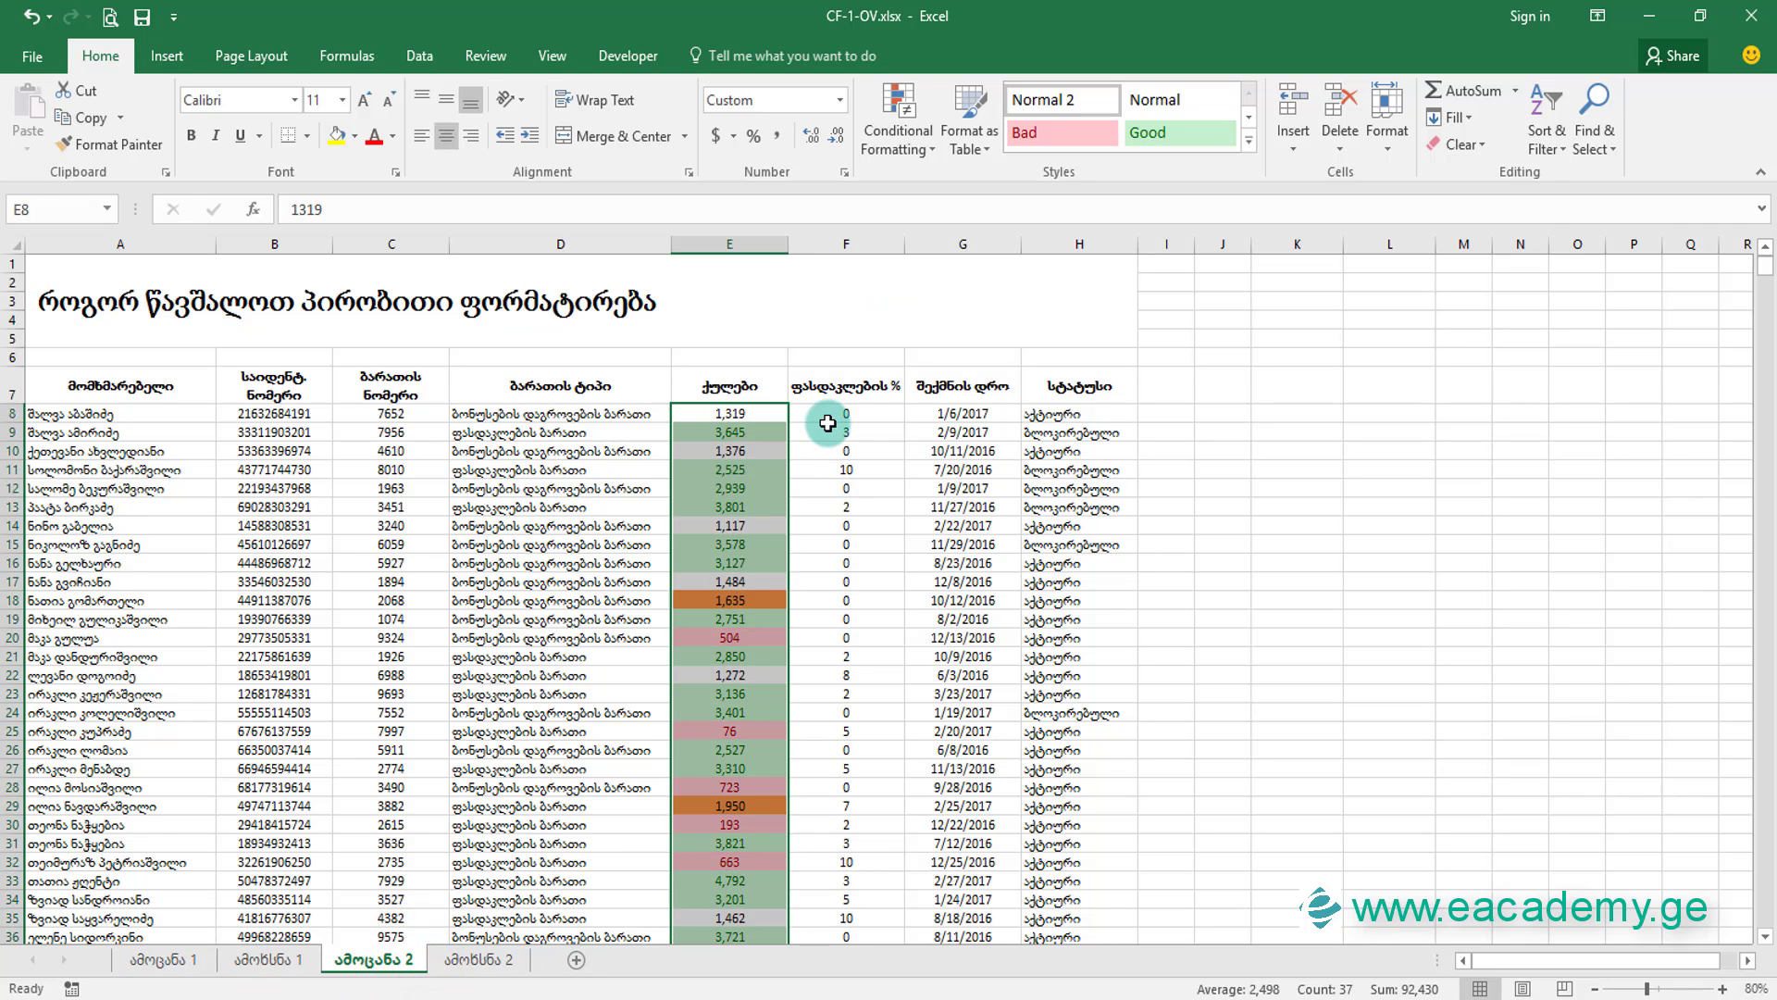
{"action": "left_click", "coordinate": [731, 414]}
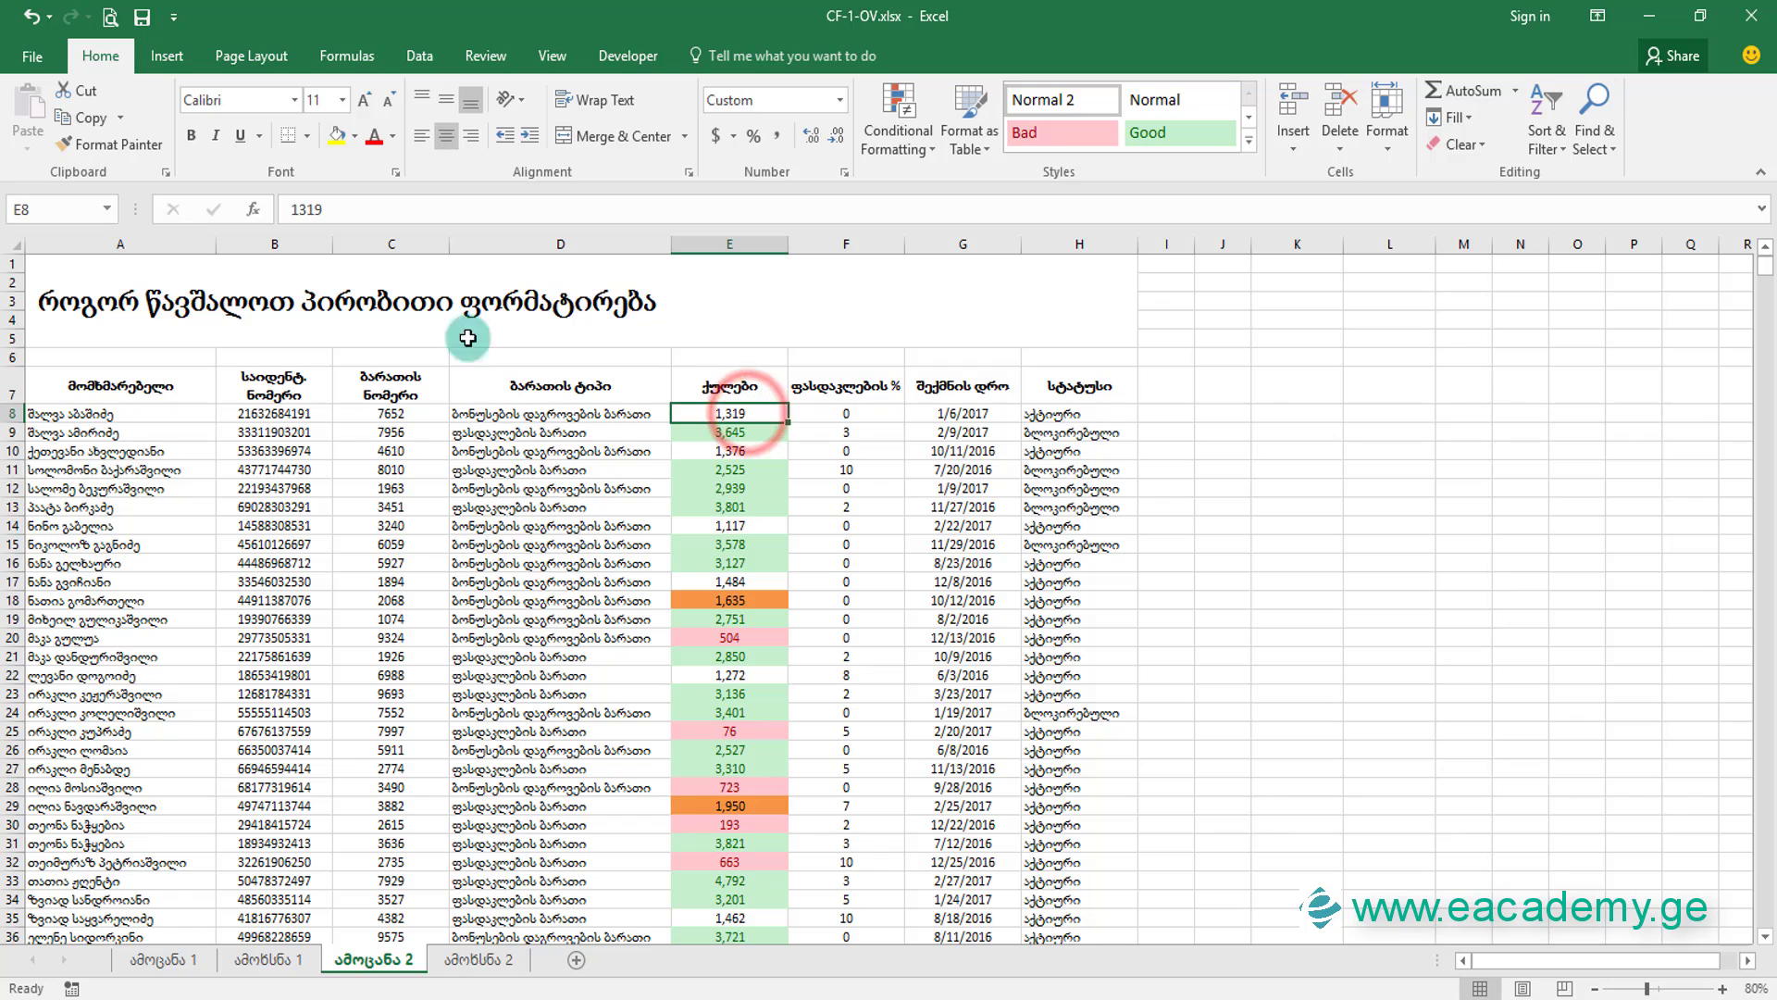
{"action": "left_click", "coordinate": [92, 145]}
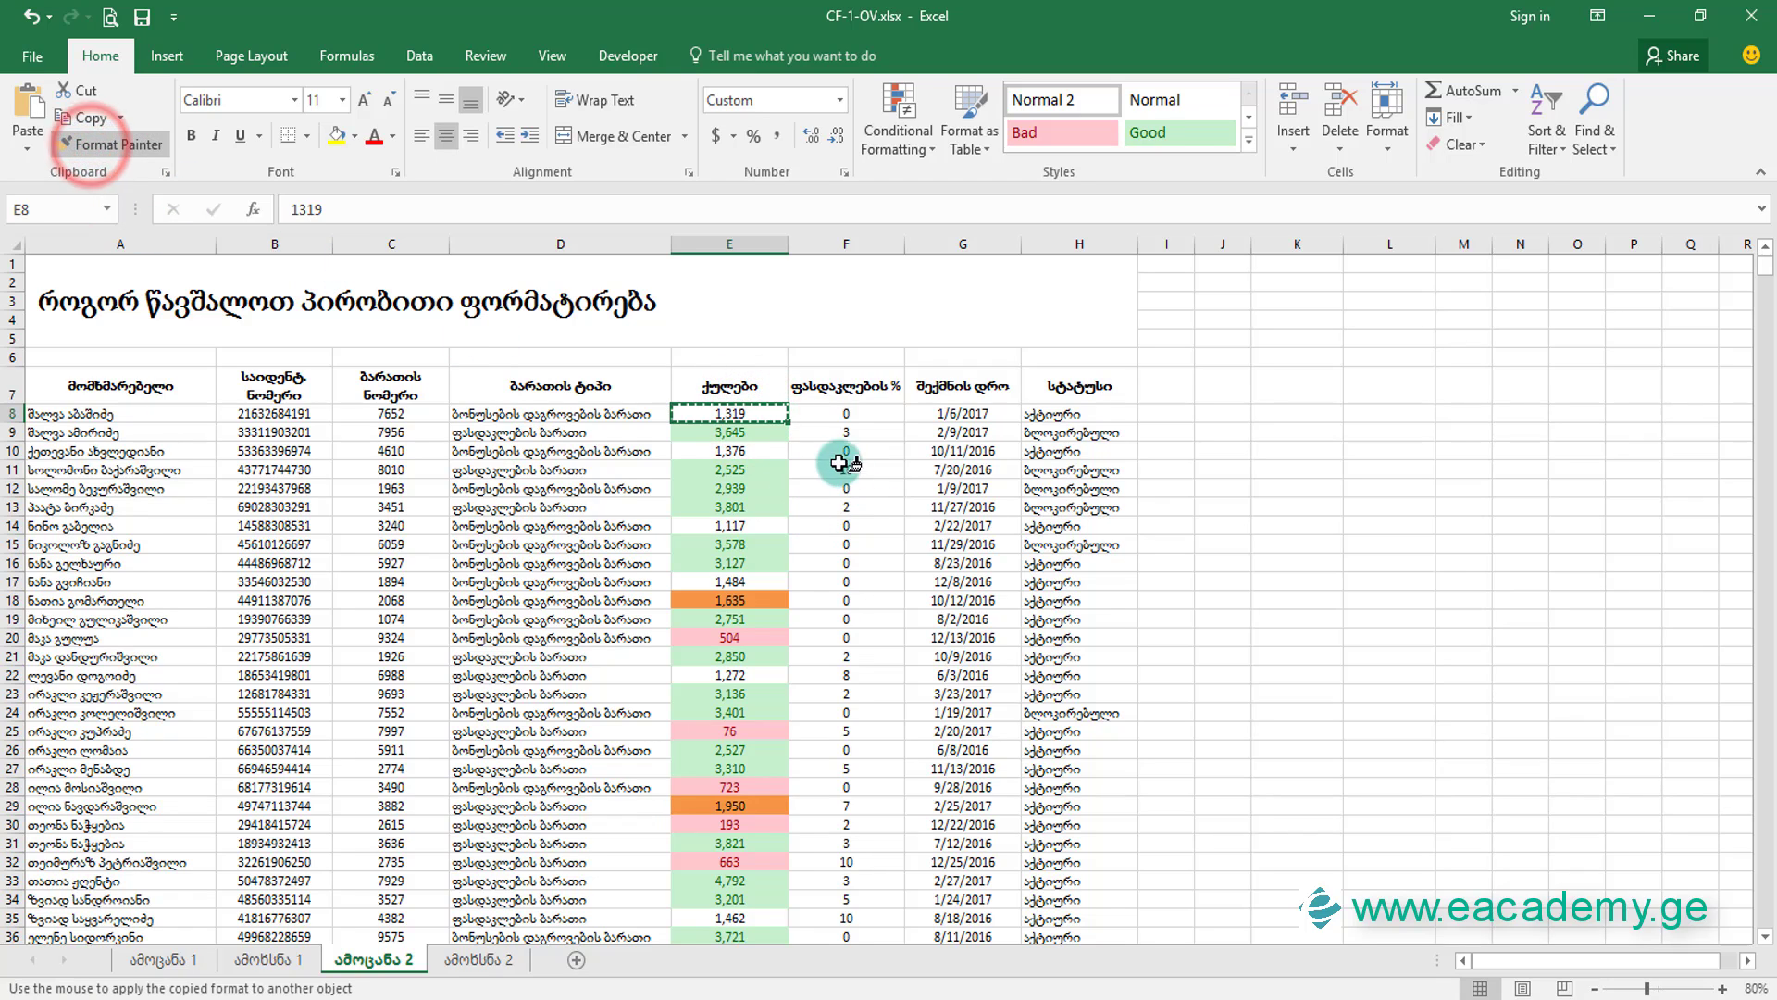
{"action": "left_click_drag", "start_coordinate": [847, 413], "coordinate": [857, 839]}
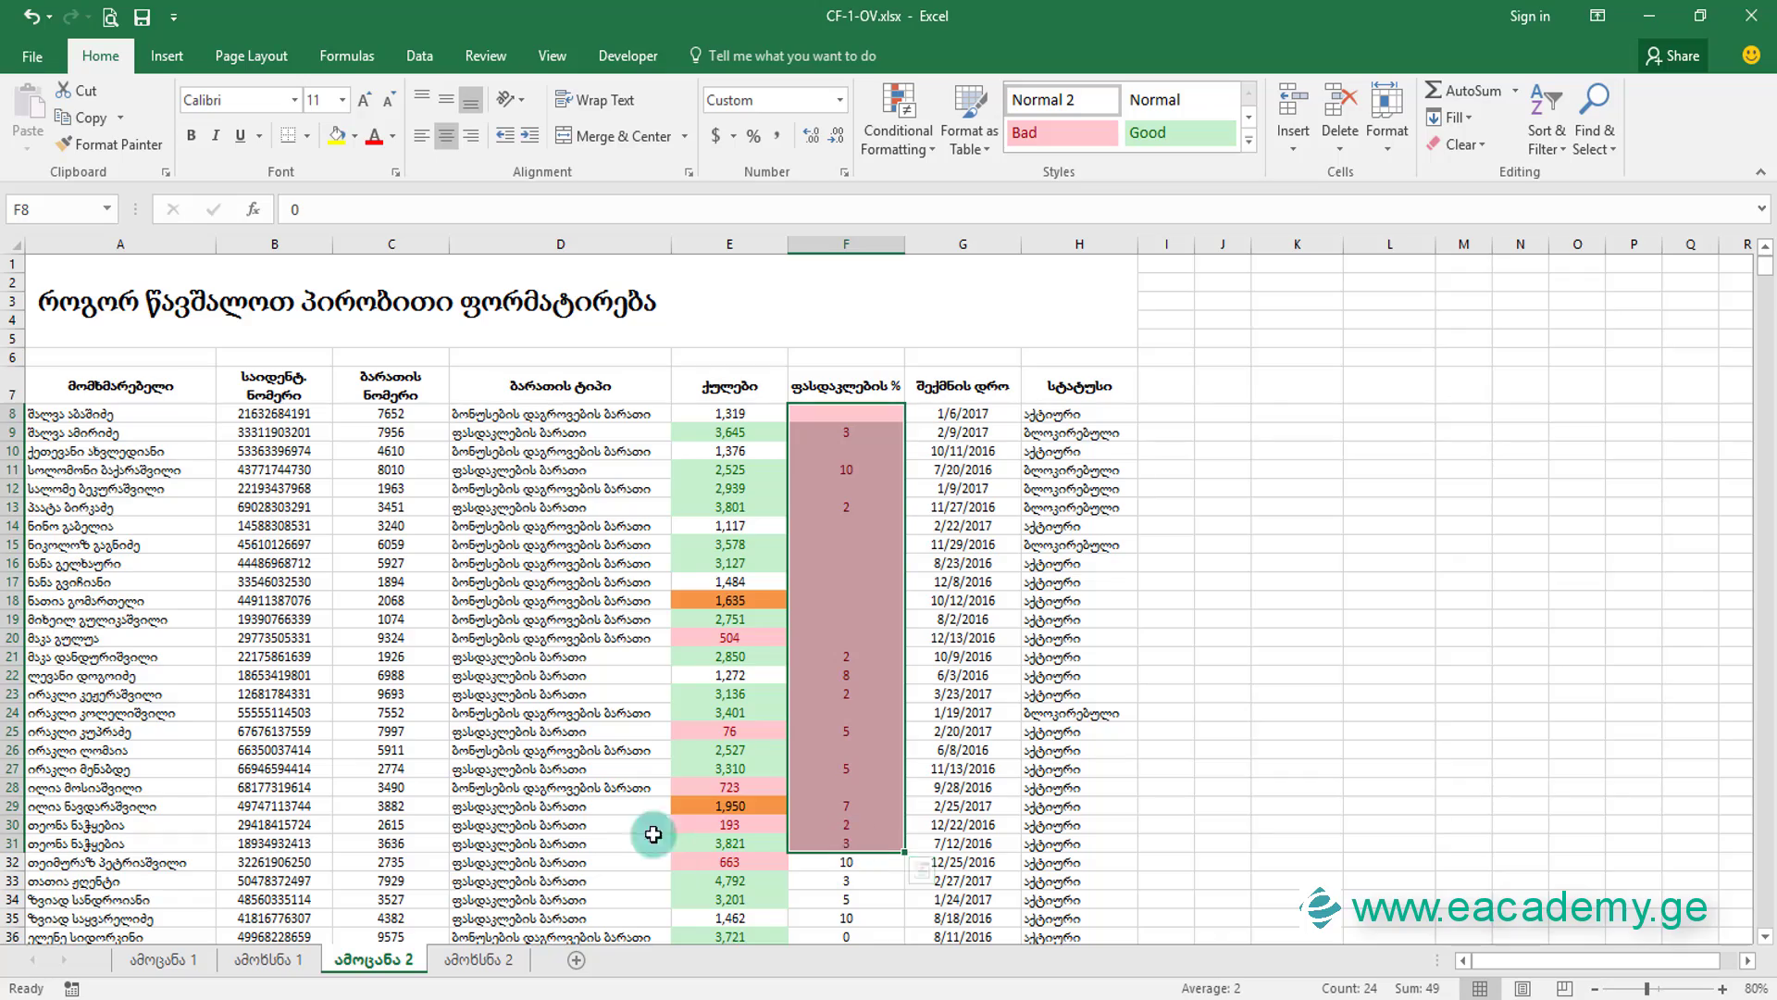
{"action": "left_click", "coordinate": [529, 772]}
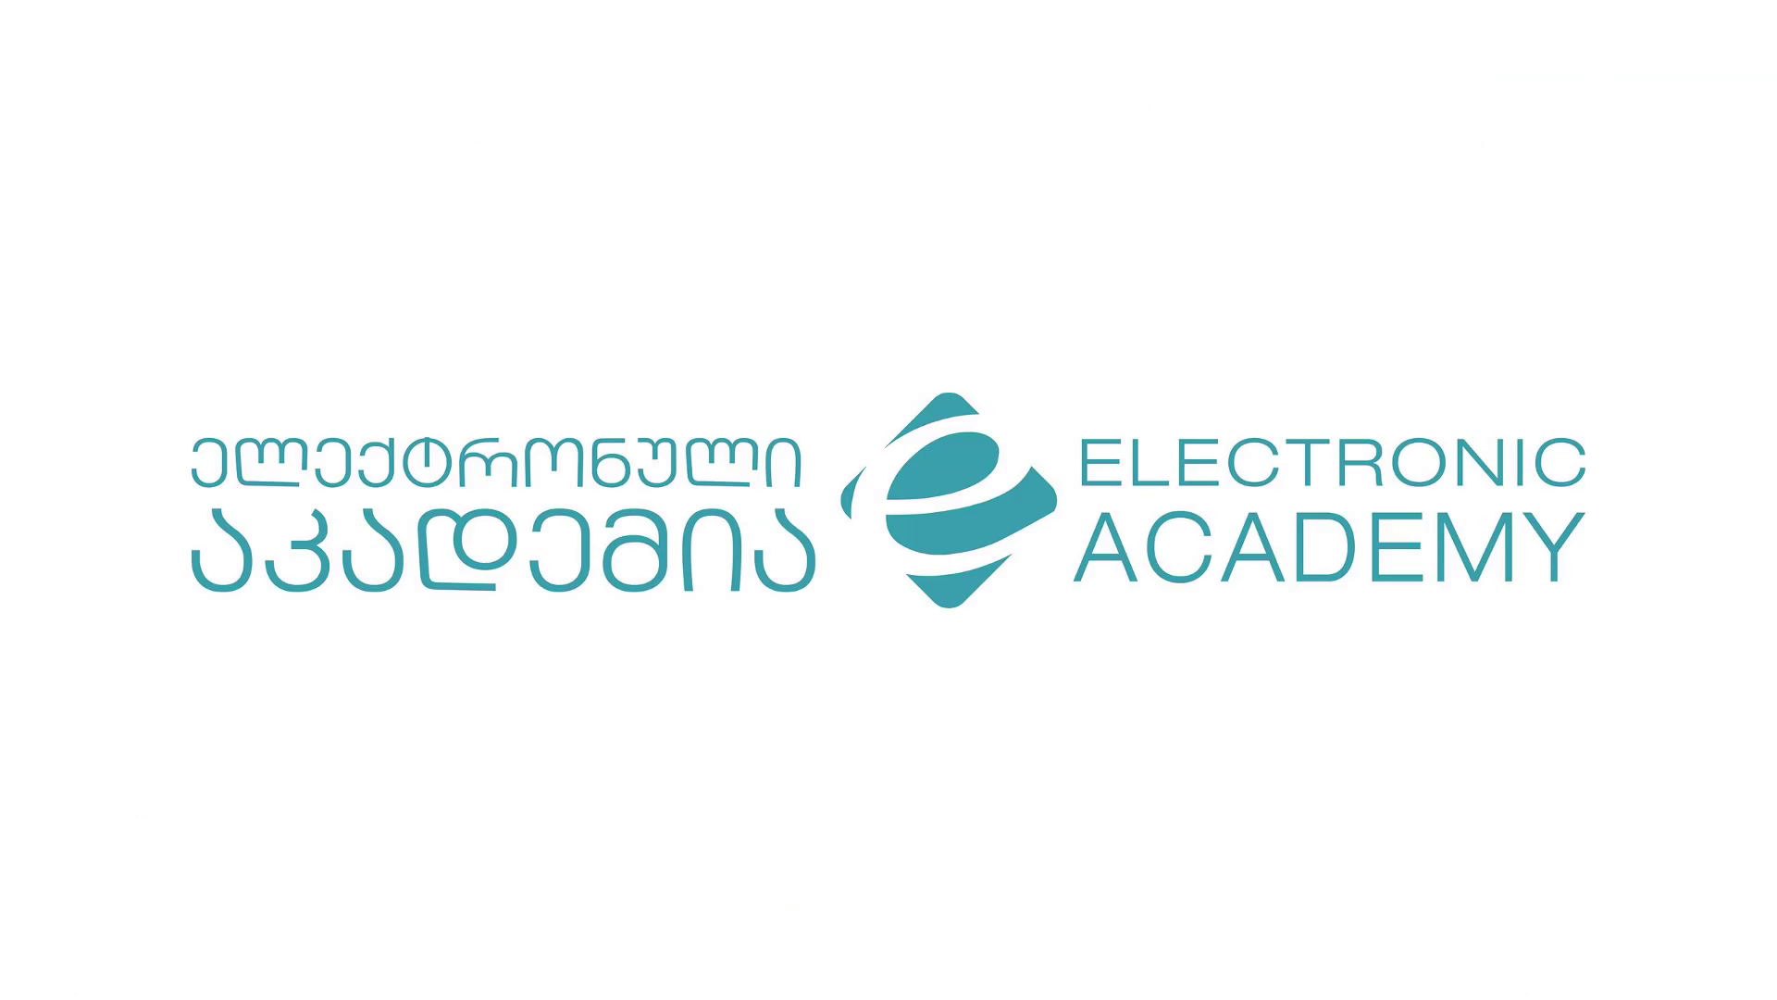